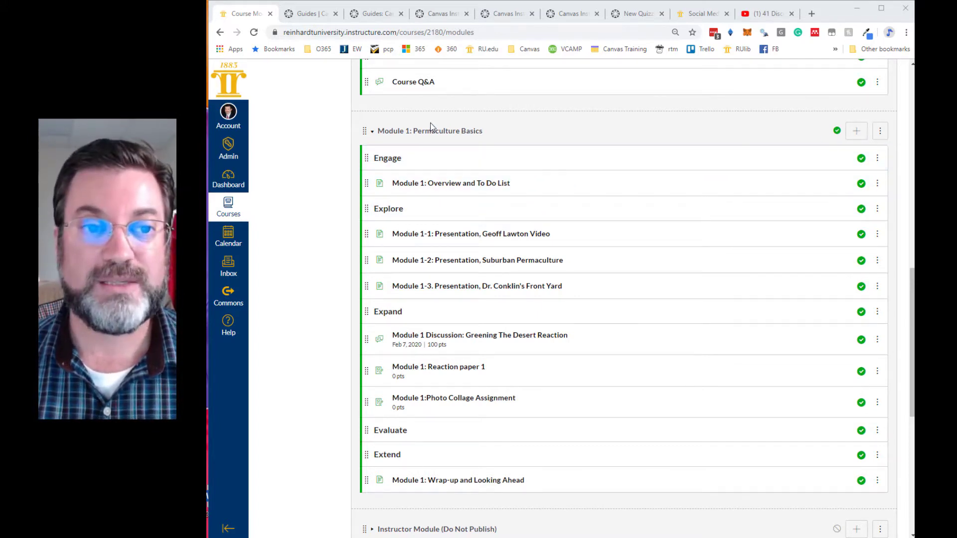
- Open the Add Item dialog for Module 1: Permaculture Basics and look through the Assignment, File and Page item types
{"action": "left_click", "coordinate": [857, 135]}
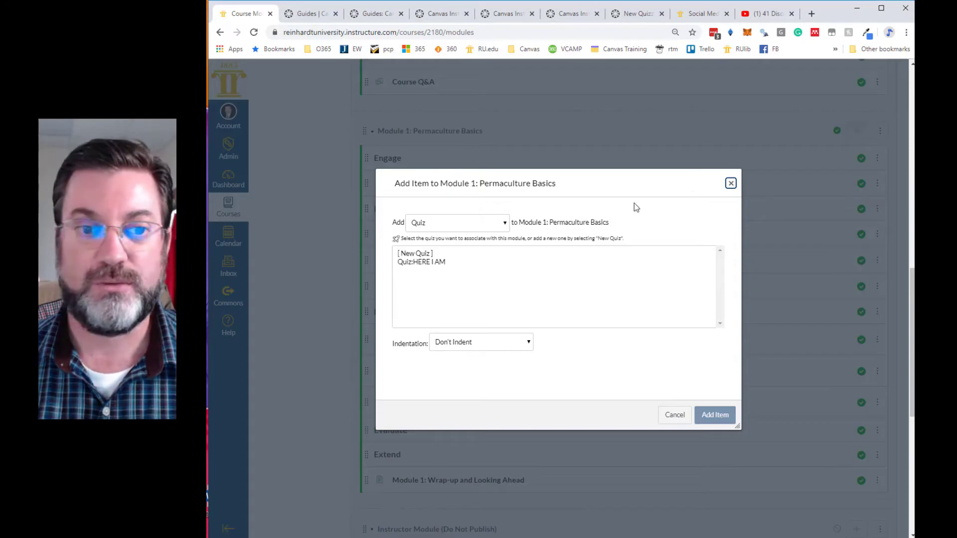
{"action": "left_click", "coordinate": [447, 225]}
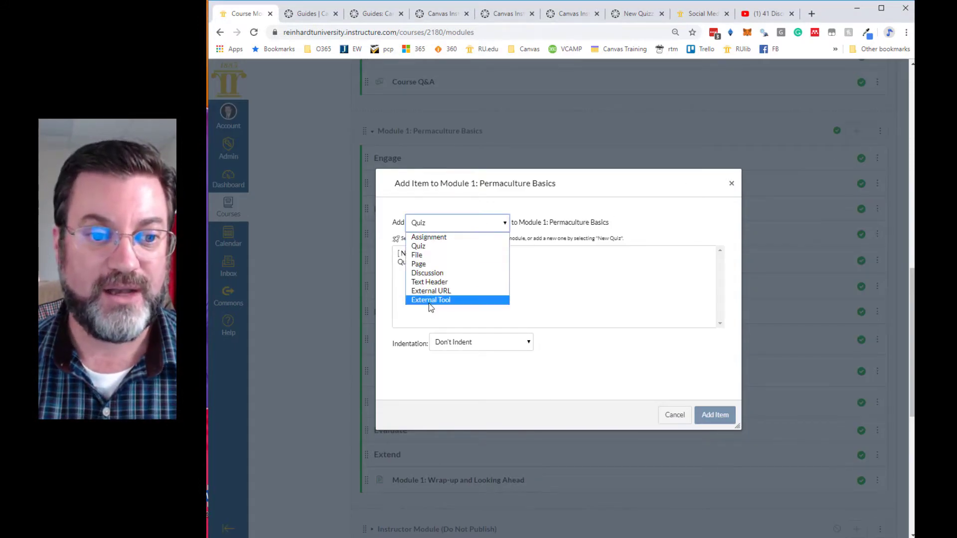
{"action": "left_click", "coordinate": [430, 238]}
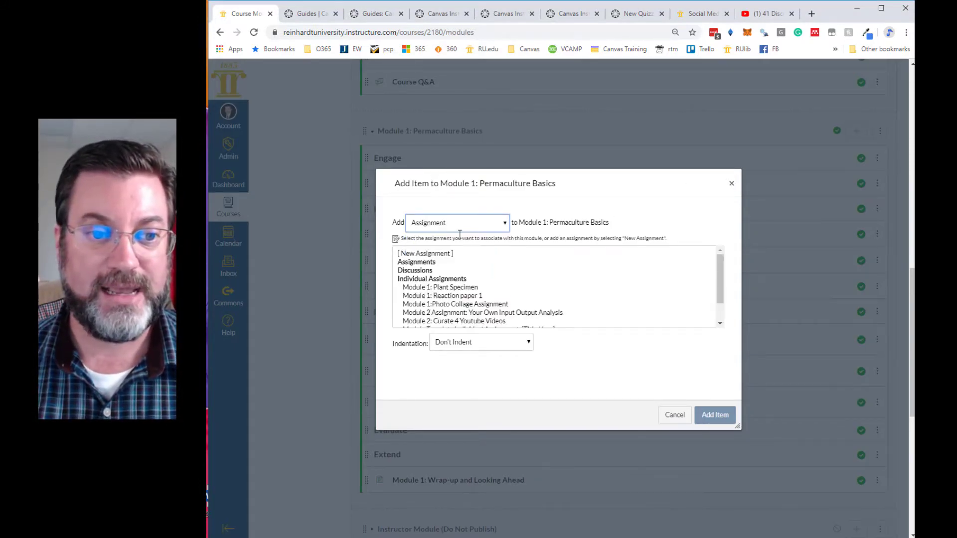
{"action": "left_click", "coordinate": [500, 225]}
{"action": "left_click", "coordinate": [439, 255]}
{"action": "left_click", "coordinate": [504, 224]}
{"action": "left_click", "coordinate": [430, 264]}
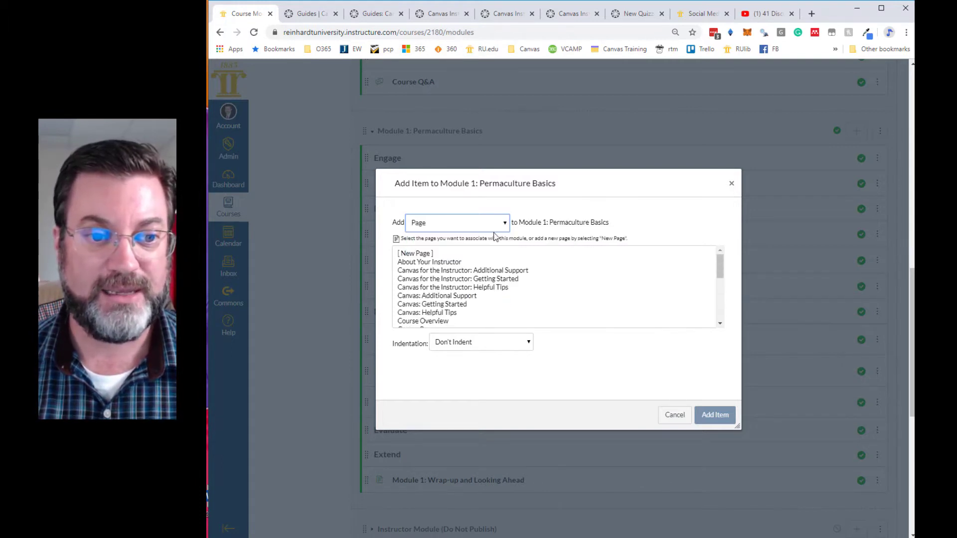
{"action": "left_click", "coordinate": [504, 224]}
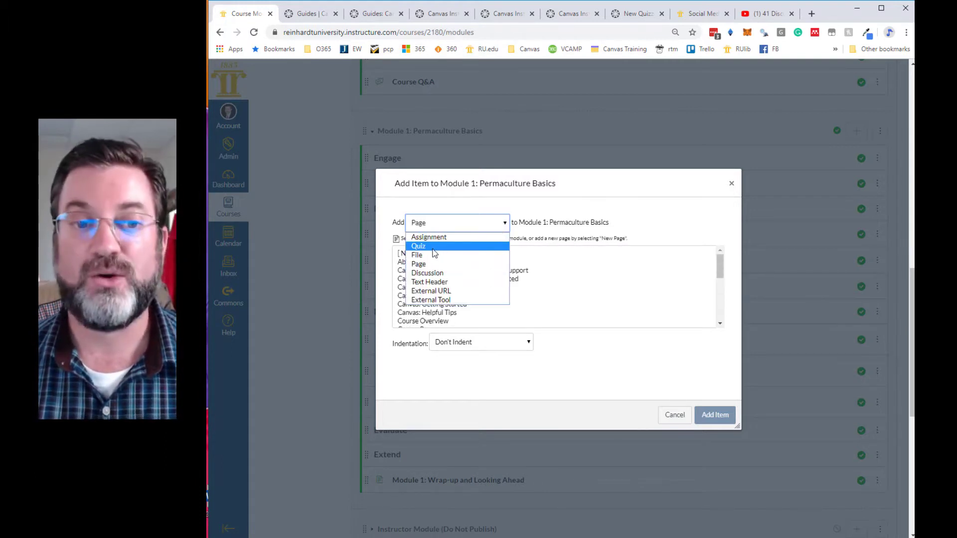
- Add the existing quiz "Quiz:HERE I AM" to Module 1: Permaculture Basics and place it directly under the Evaluate header
{"action": "left_click", "coordinate": [433, 248]}
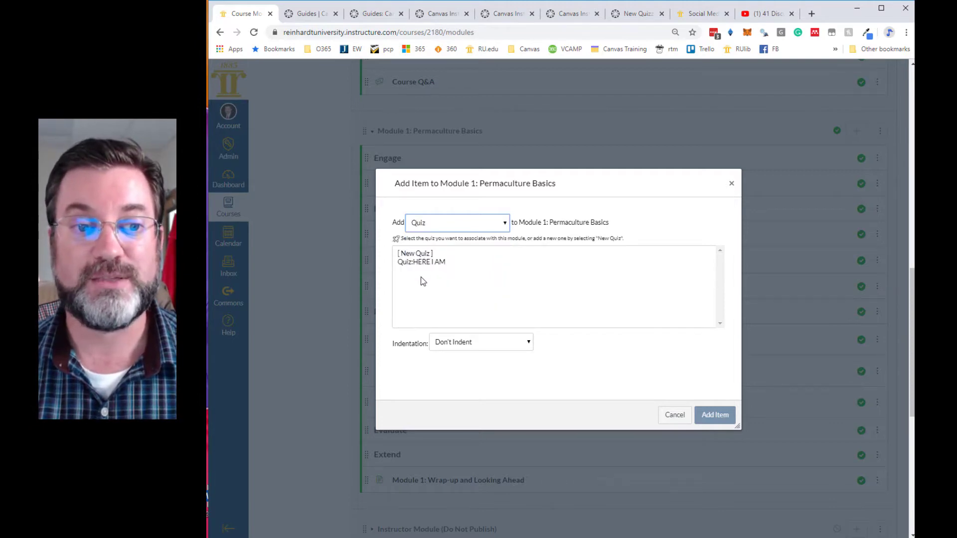
{"action": "left_click", "coordinate": [426, 263]}
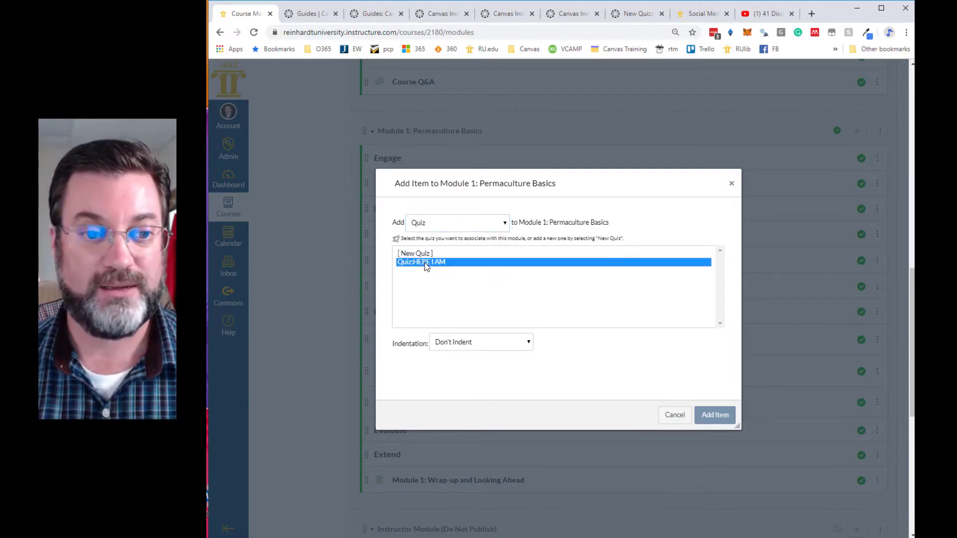
{"action": "left_click", "coordinate": [713, 415]}
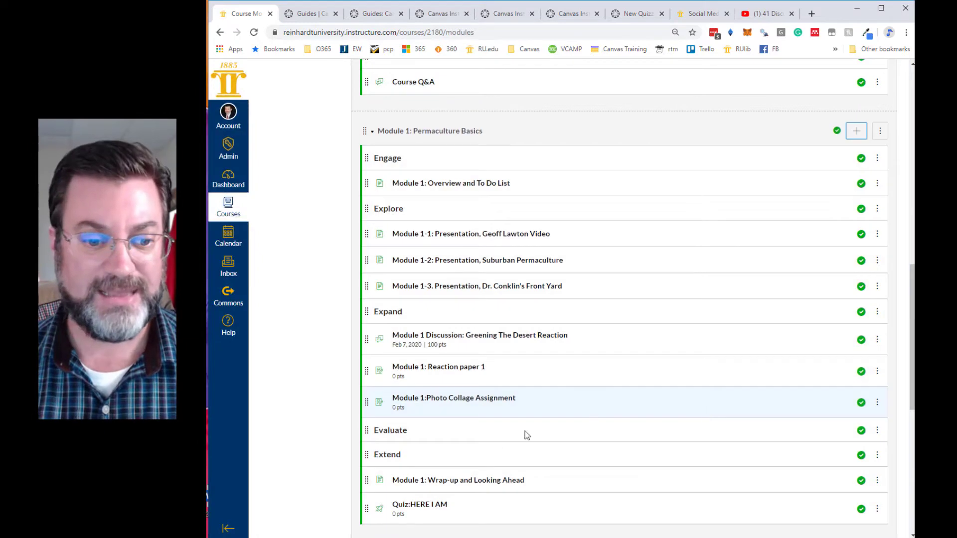
{"action": "left_click_drag", "start_coordinate": [375, 508], "coordinate": [377, 443]}
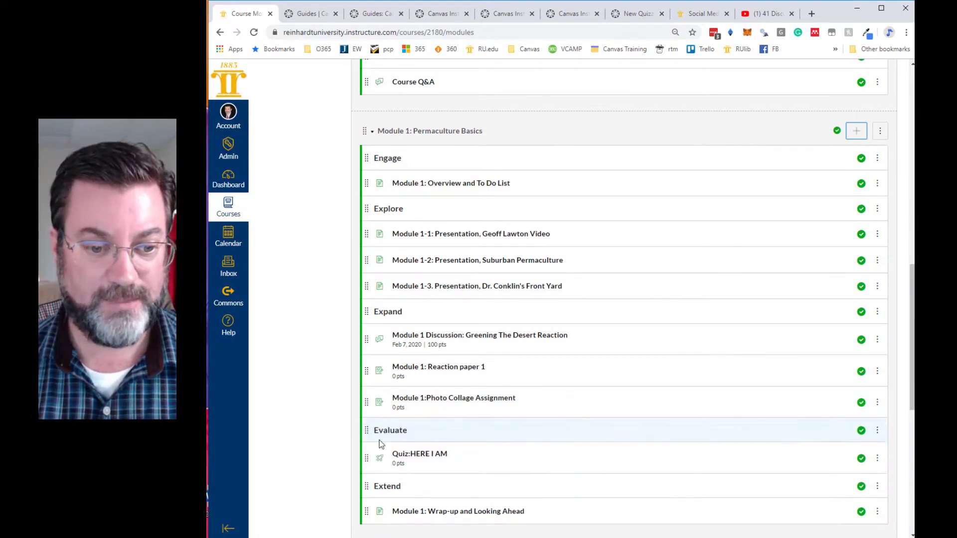
- Open Quiz:HERE I AM from the module and enlarge its instructions box to review the guidelines, technical support text and quiz settings
{"action": "scroll", "coordinate": [539, 434], "scroll_direction": "down", "scroll_amount": 1}
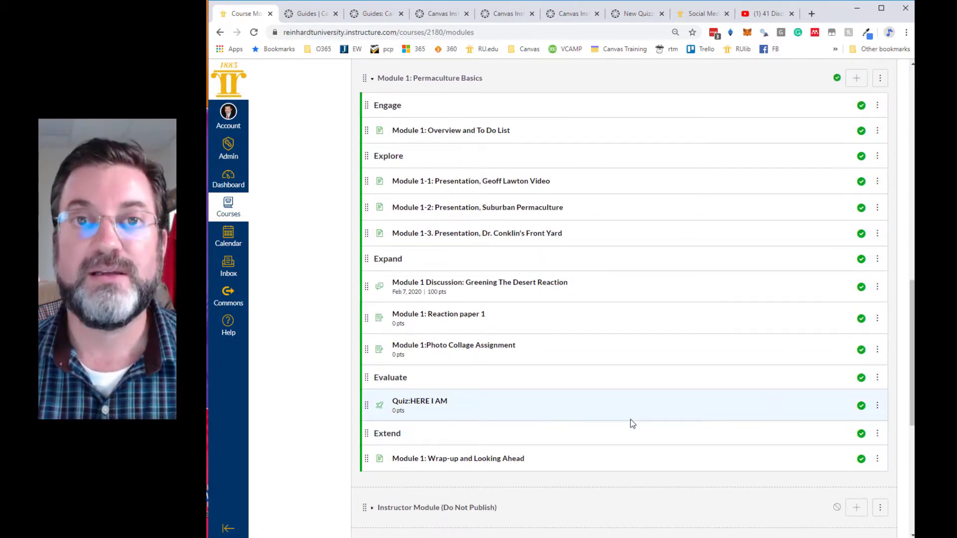
{"action": "scroll", "coordinate": [632, 424], "scroll_direction": "down", "scroll_amount": 2}
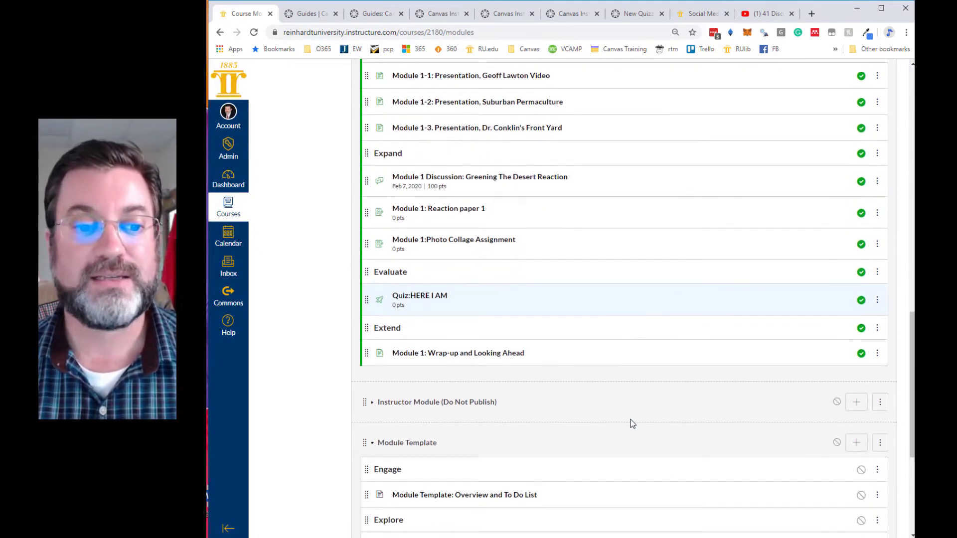
{"action": "left_click", "coordinate": [426, 301]}
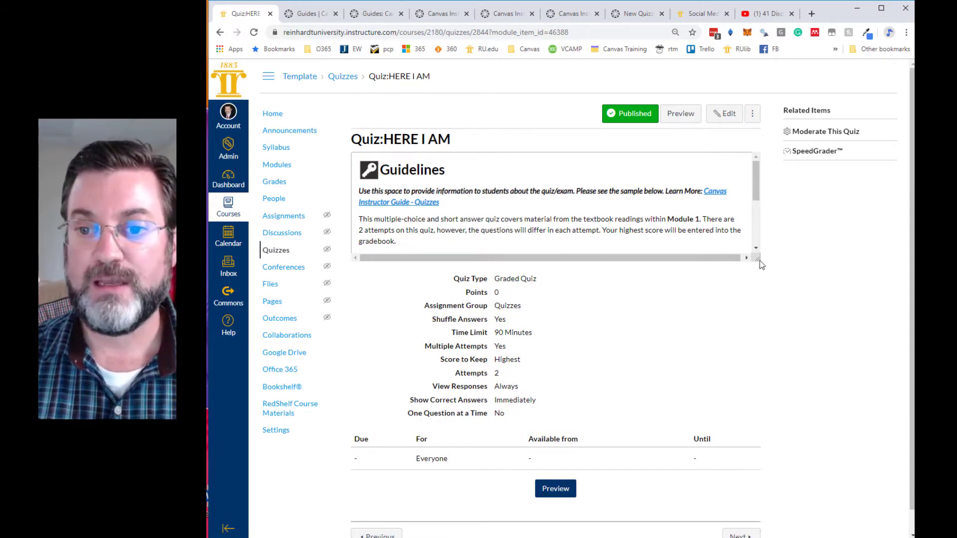
{"action": "left_click_drag", "start_coordinate": [759, 259], "coordinate": [759, 397]}
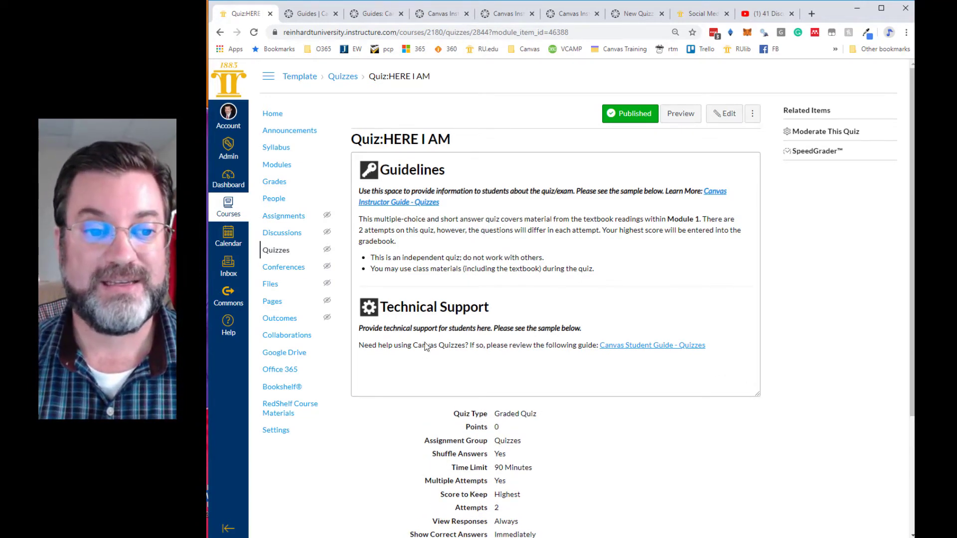
{"action": "scroll", "coordinate": [529, 294], "scroll_direction": "down", "scroll_amount": 2}
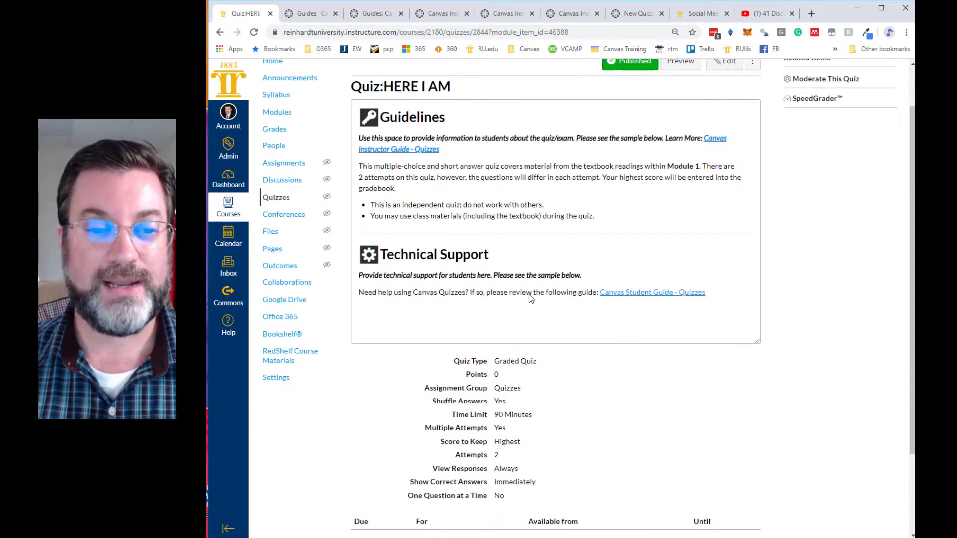
{"action": "scroll", "coordinate": [508, 273], "scroll_direction": "up", "scroll_amount": 2}
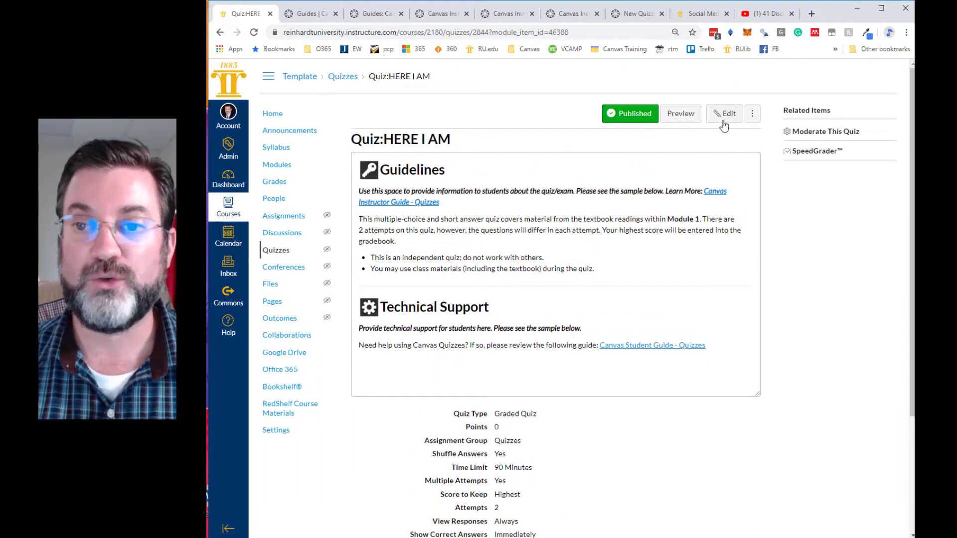
- Edit the quiz and change its title to "Module 1 Quiz"
{"action": "left_click", "coordinate": [724, 124]}
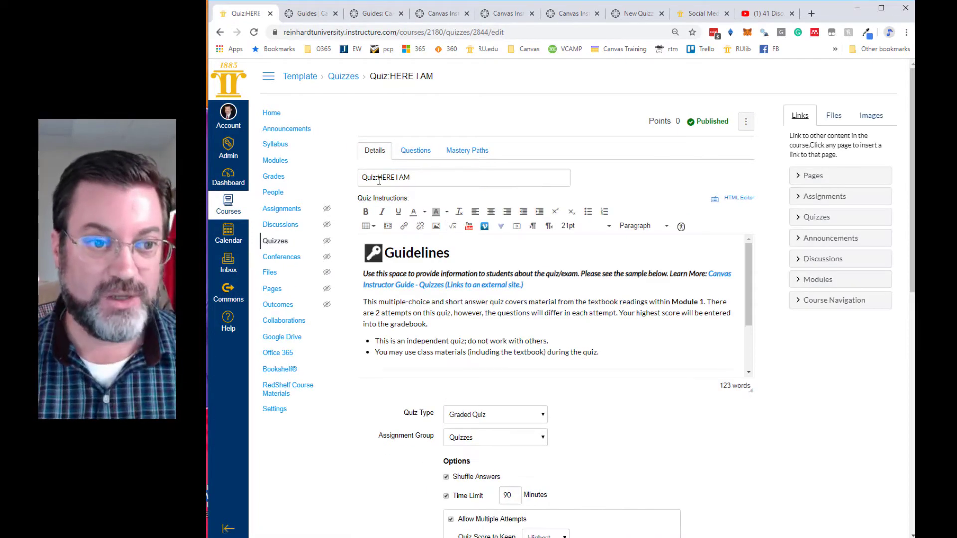
{"action": "left_click_drag", "start_coordinate": [378, 177], "coordinate": [413, 178]}
{"action": "type", "text": "Moud"}
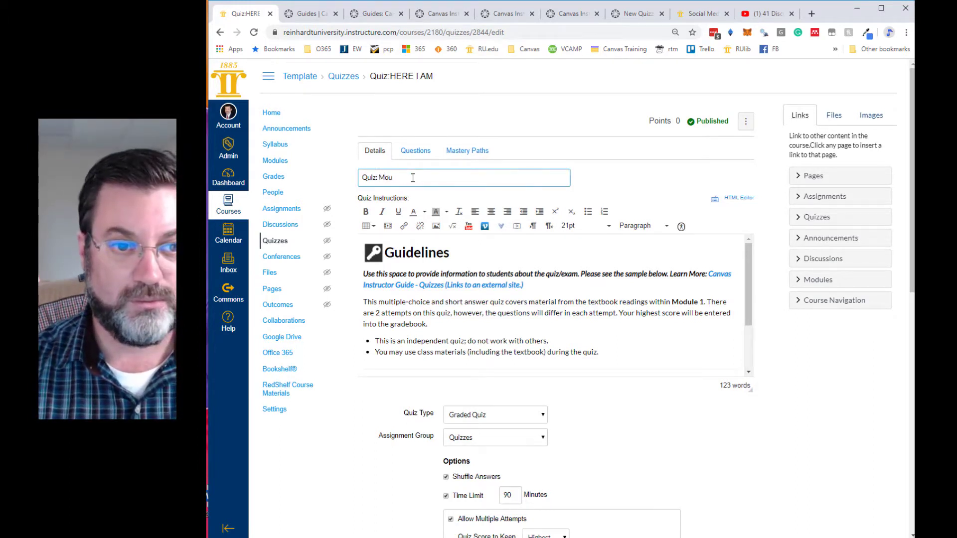
{"action": "key", "text": "BackSpace"}
{"action": "key", "text": "BackSpace"}
{"action": "key", "text": "BackSpace"}
{"action": "key", "text": "BackSpace"}
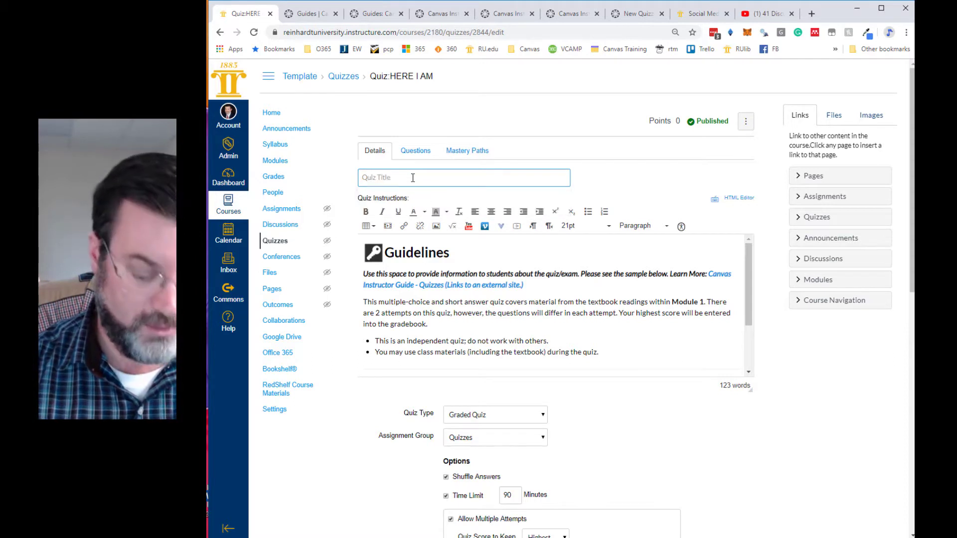
{"action": "type", "text": "Module 1 Quiz"}
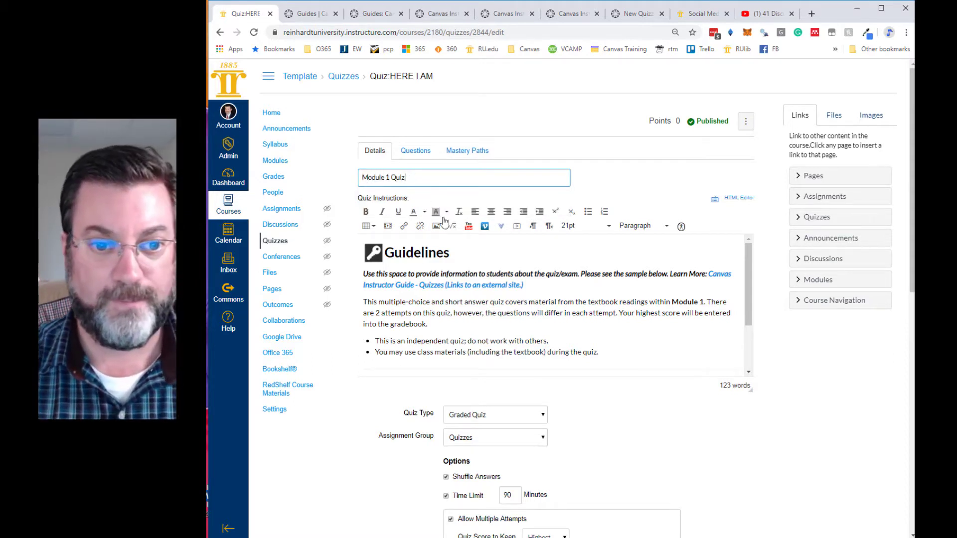
- Replace the placeholder sentence under the Guidelines heading with "This quiz assesses what you have learned thus far in Module 1."
{"action": "left_click_drag", "start_coordinate": [534, 286], "coordinate": [361, 274]}
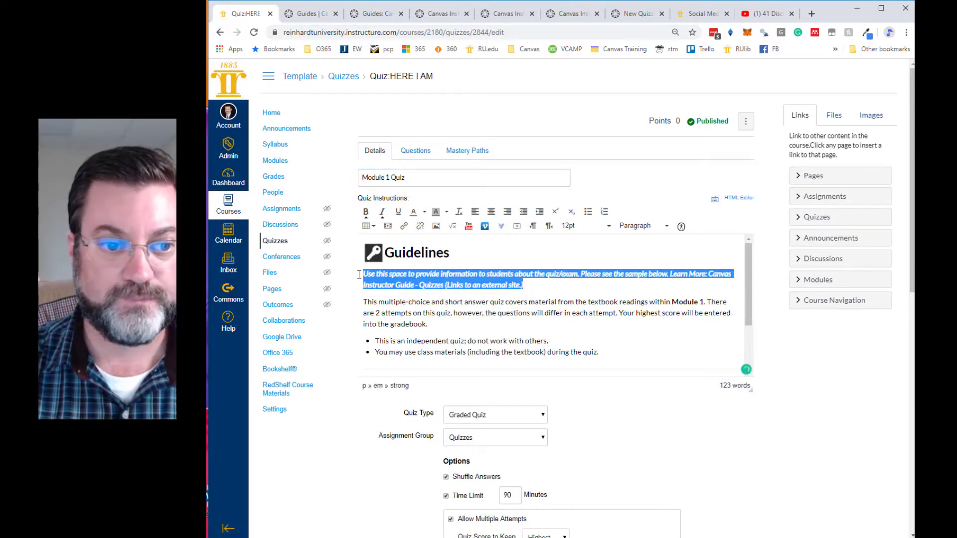
{"action": "scroll", "coordinate": [582, 294], "scroll_direction": "down", "scroll_amount": 3}
{"action": "scroll", "coordinate": [582, 293], "scroll_direction": "up", "scroll_amount": 3}
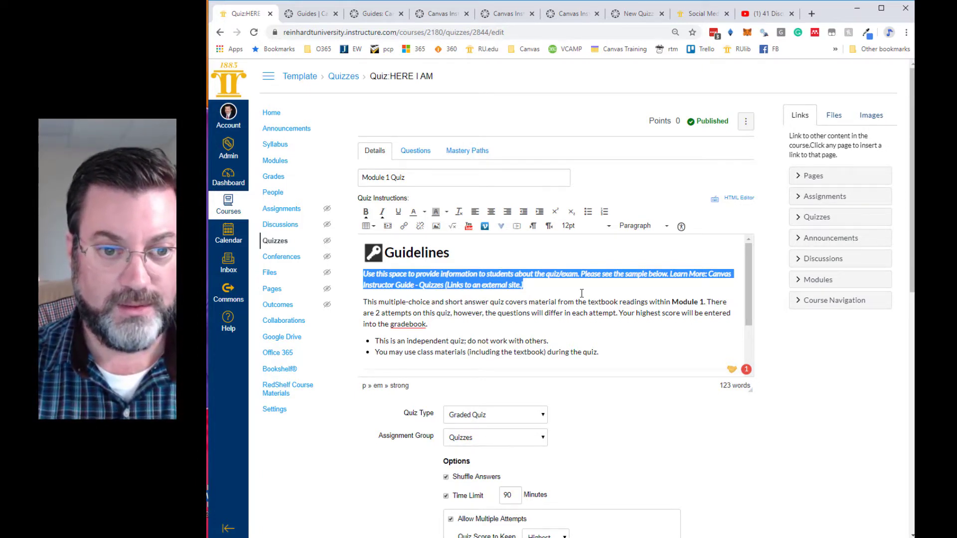
{"action": "type", "text": "This q"}
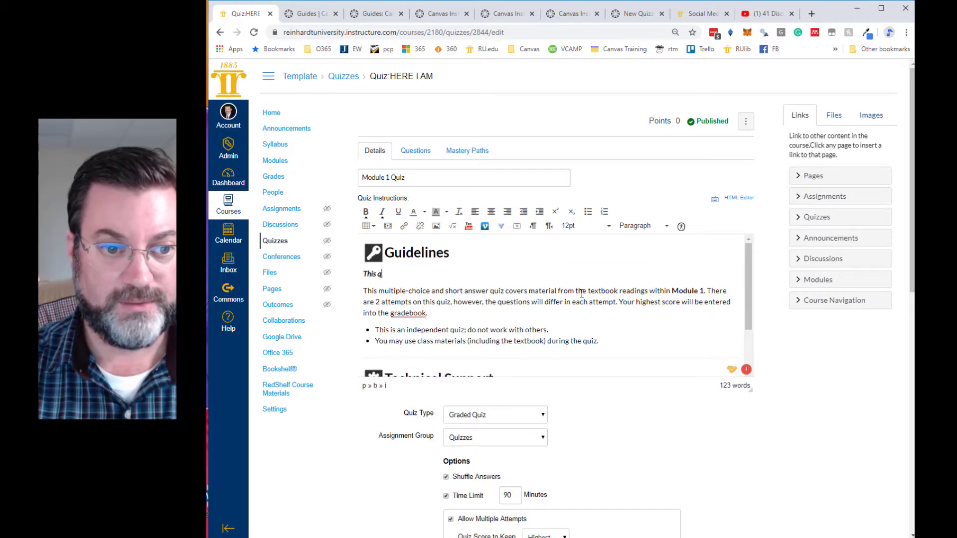
{"action": "type", "text": "uiz assesses"}
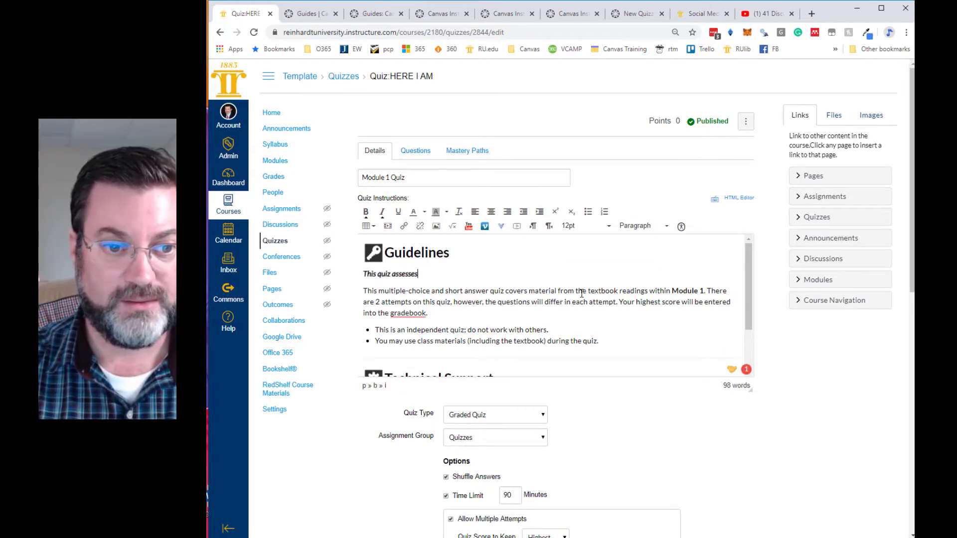
{"action": "type", "text": " what you have "}
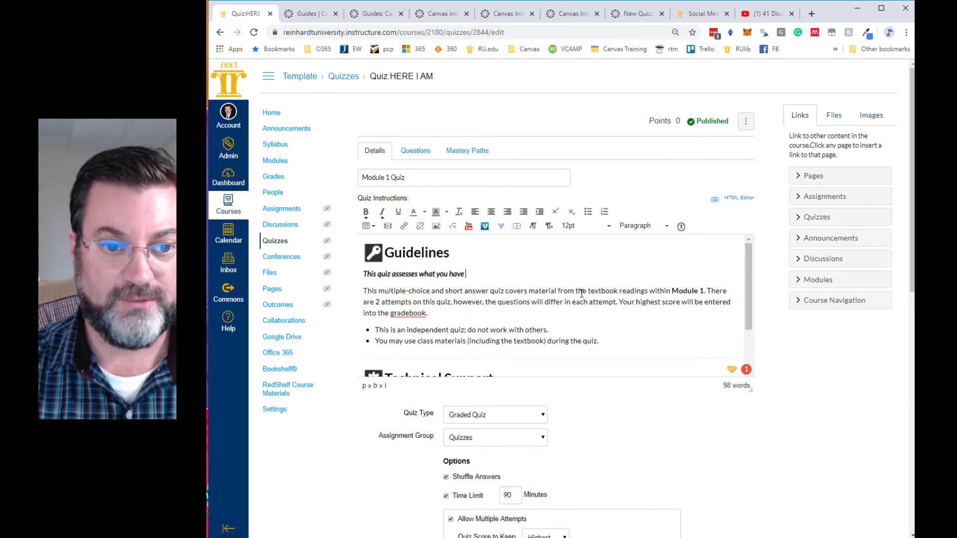
{"action": "type", "text": "learned thus f"}
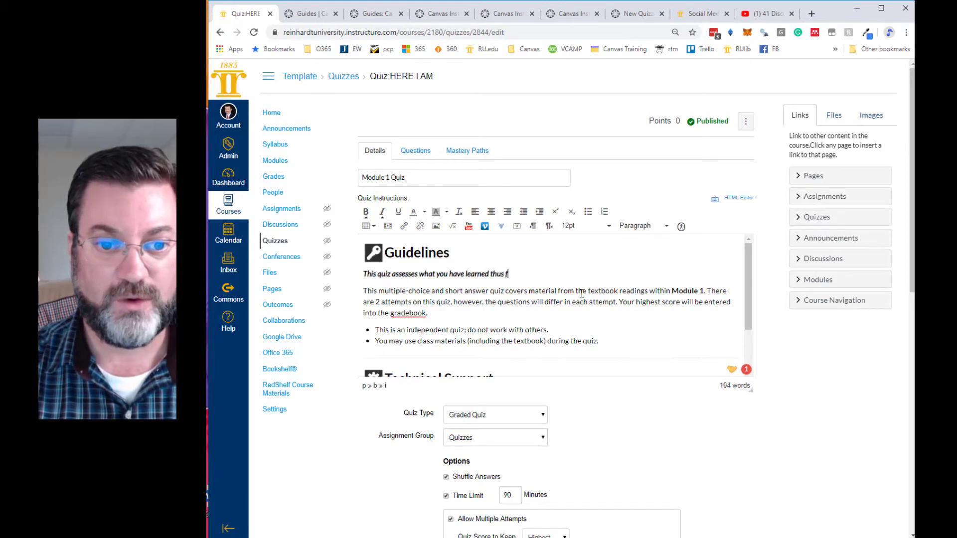
{"action": "type", "text": "ar in Mo"}
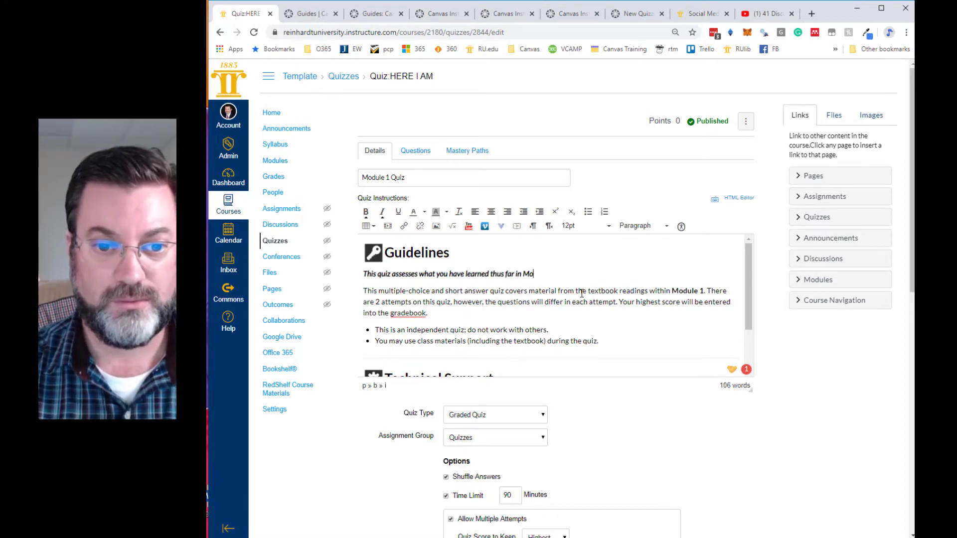
{"action": "type", "text": "dule 1."}
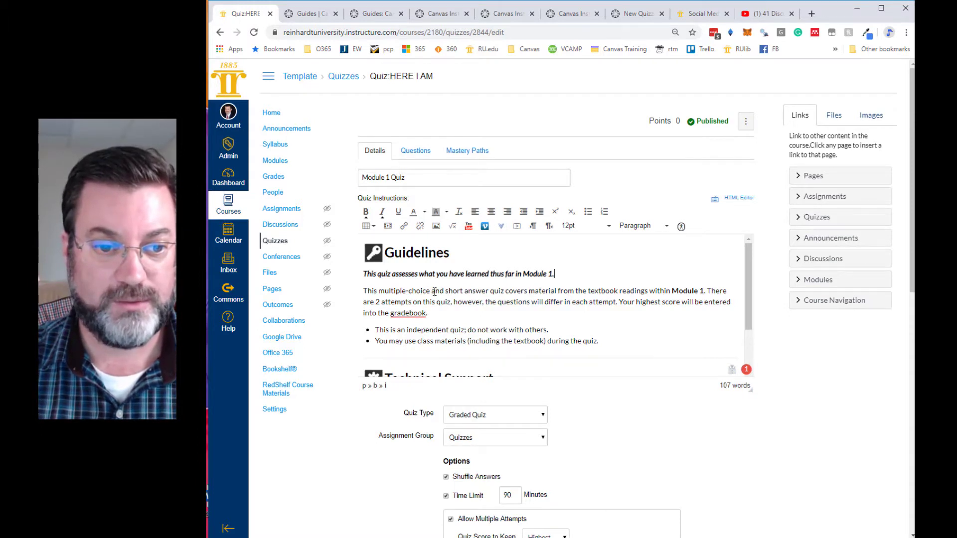
- In the guidelines paragraph, insert ", matching, true false" after "multiple-choice" and delete "the textbook readings within" before "Module 1"
{"action": "left_click", "coordinate": [430, 292]}
{"action": "type", "text": ", matching"}
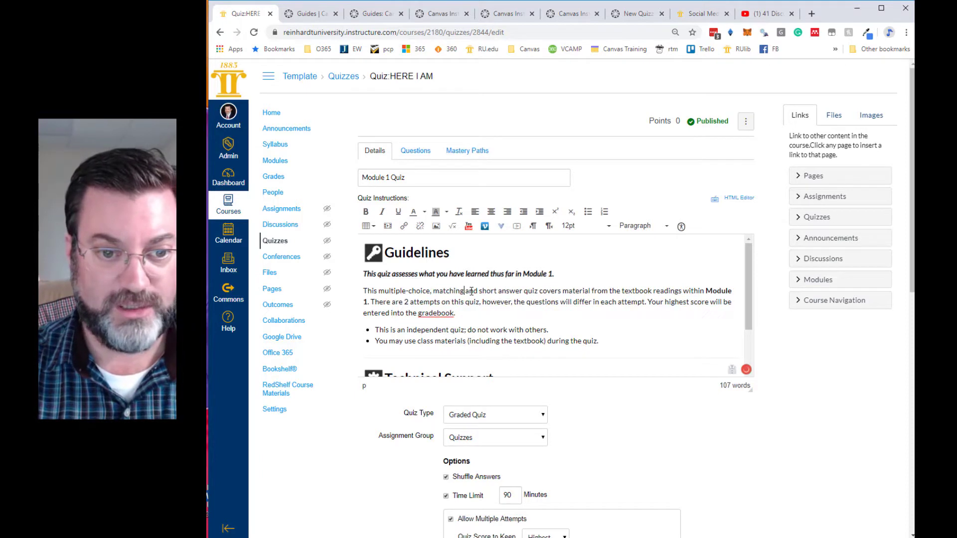
{"action": "type", "text": ", true fals"}
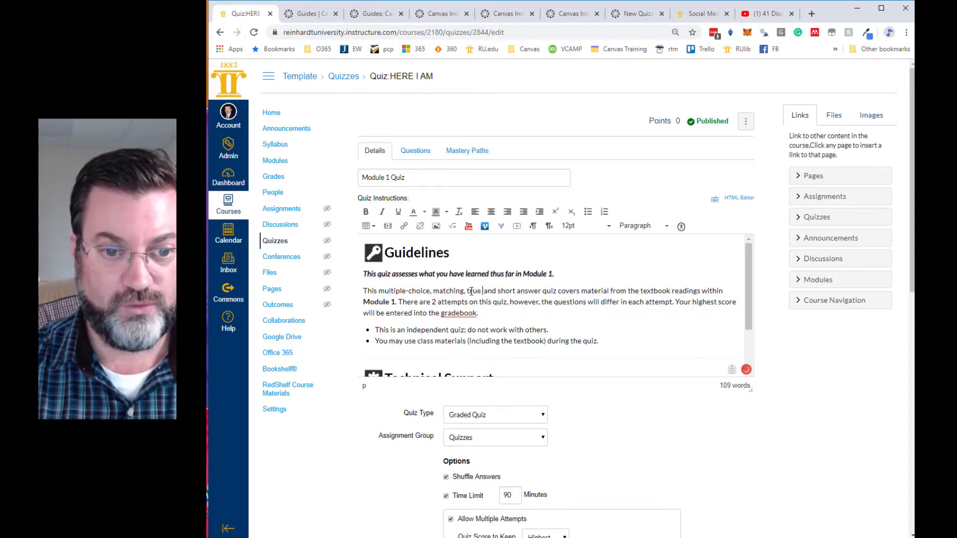
{"action": "type", "text": "e"}
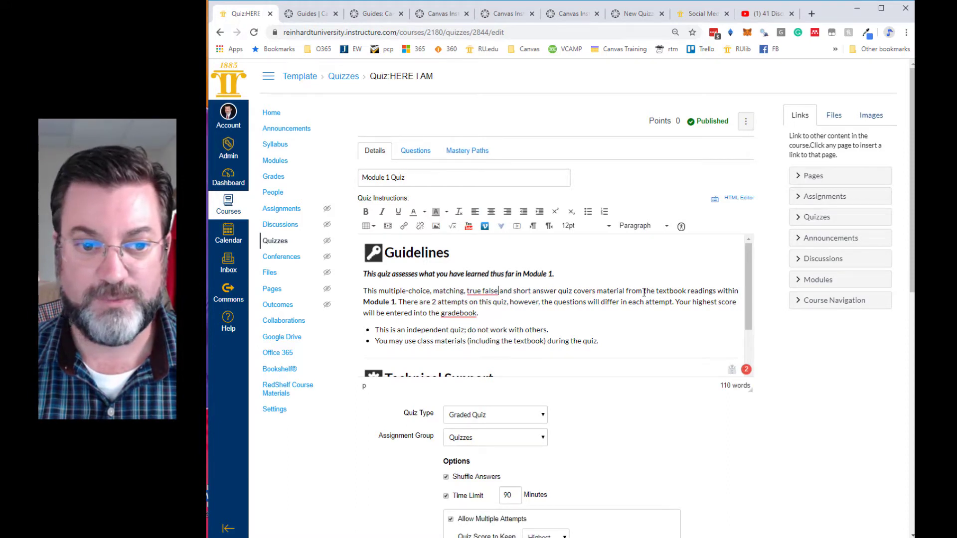
{"action": "left_click", "coordinate": [718, 288]}
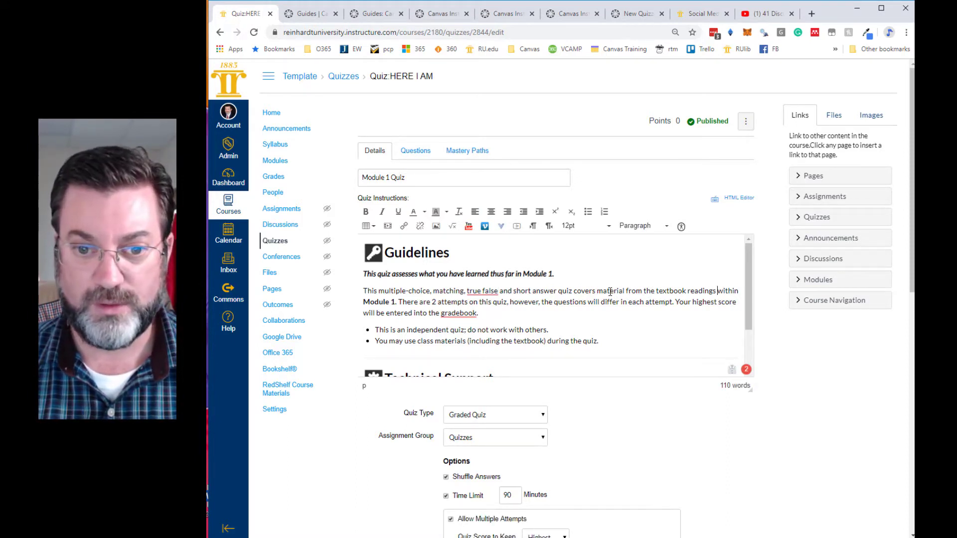
{"action": "left_click_drag", "start_coordinate": [644, 292], "coordinate": [718, 293]}
{"action": "key", "text": "BackSpace"}
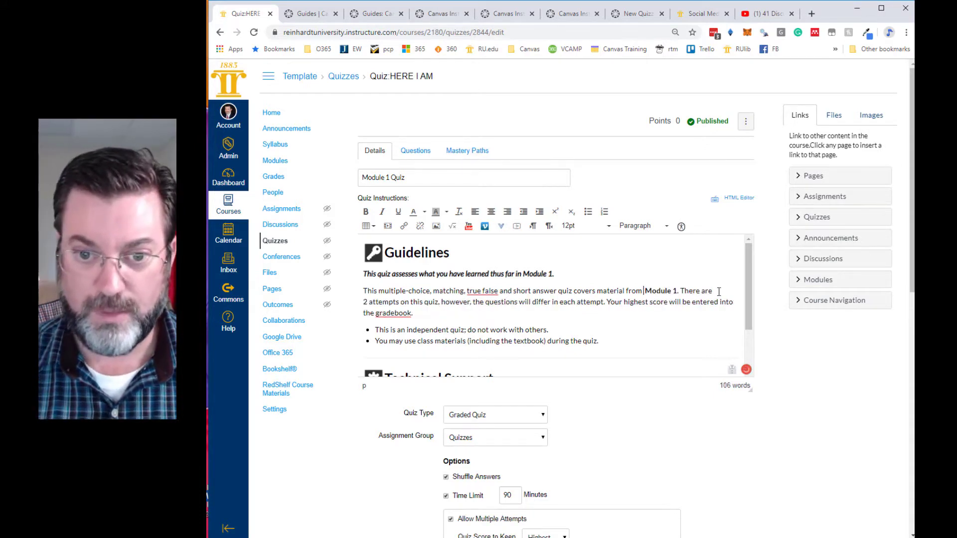
{"action": "mouse_move", "coordinate": [418, 313]}
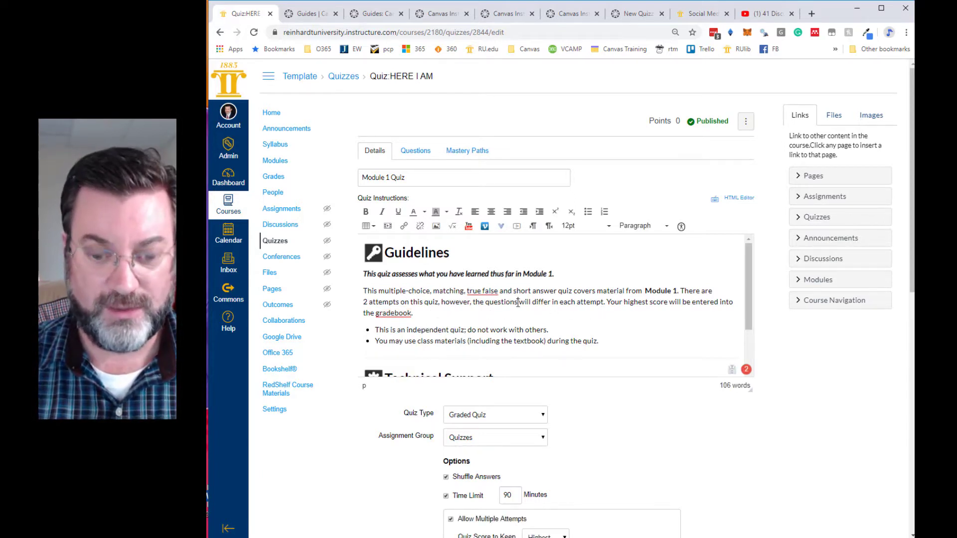
{"action": "scroll", "coordinate": [539, 317], "scroll_direction": "down", "scroll_amount": 1}
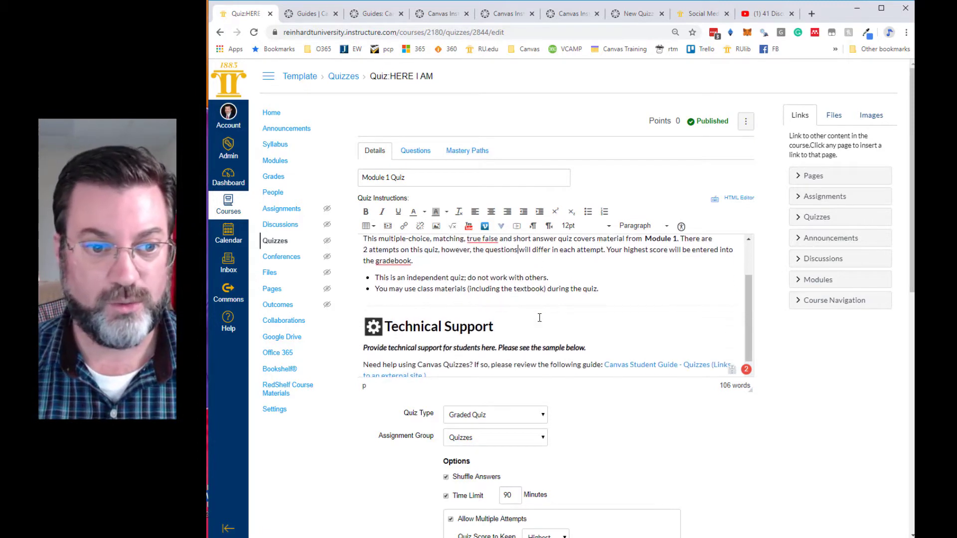
{"action": "scroll", "coordinate": [456, 297], "scroll_direction": "up", "scroll_amount": 1}
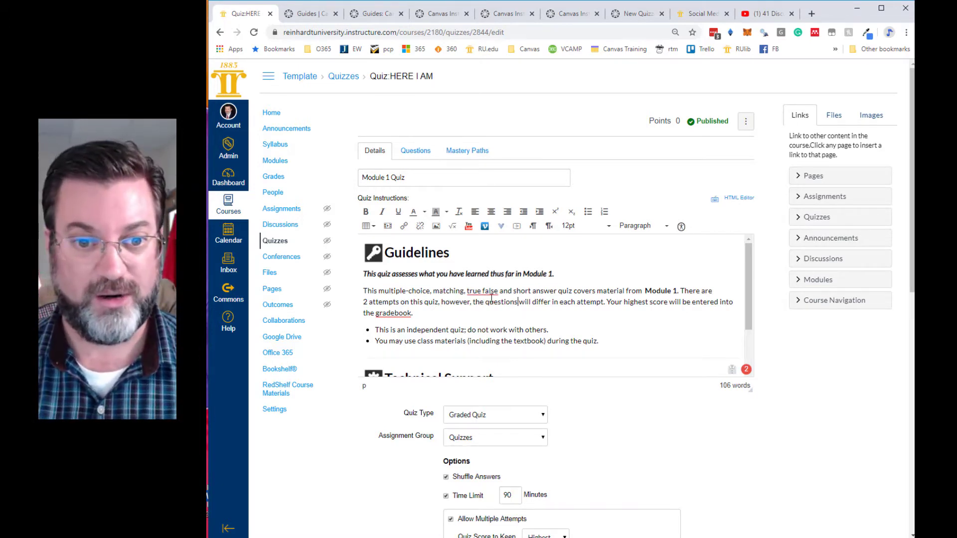
- Replace the placeholder sentence under the Technical Support heading with "If you need technical support"
{"action": "scroll", "coordinate": [494, 297], "scroll_direction": "down", "scroll_amount": 1}
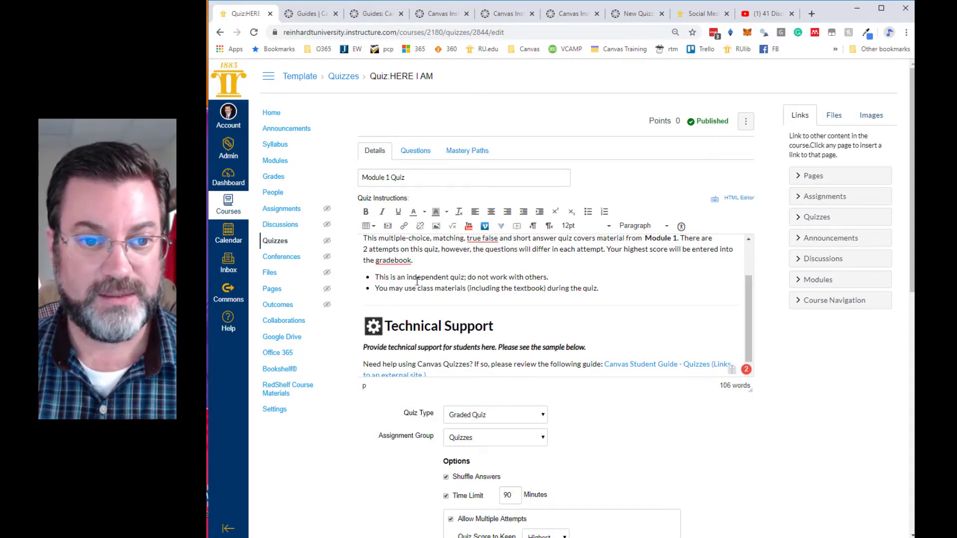
{"action": "scroll", "coordinate": [418, 281], "scroll_direction": "up", "scroll_amount": 1}
{"action": "scroll", "coordinate": [486, 341], "scroll_direction": "down", "scroll_amount": 1}
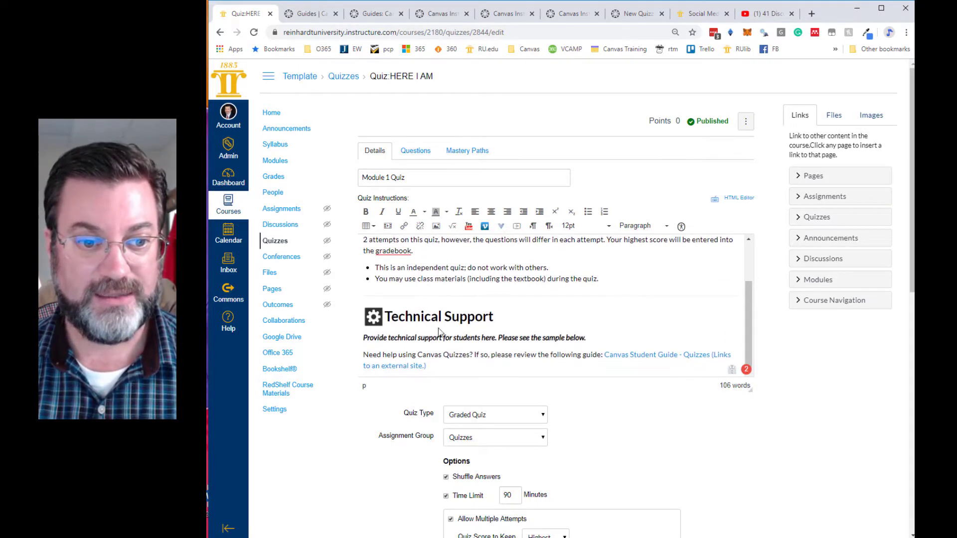
{"action": "left_click_drag", "start_coordinate": [587, 337], "coordinate": [363, 337]}
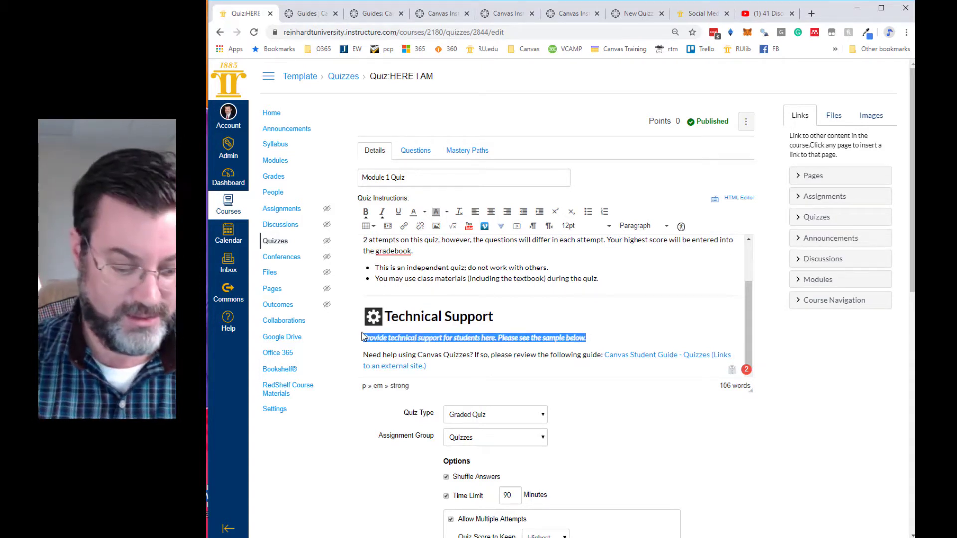
{"action": "type", "text": "If you need technical support"}
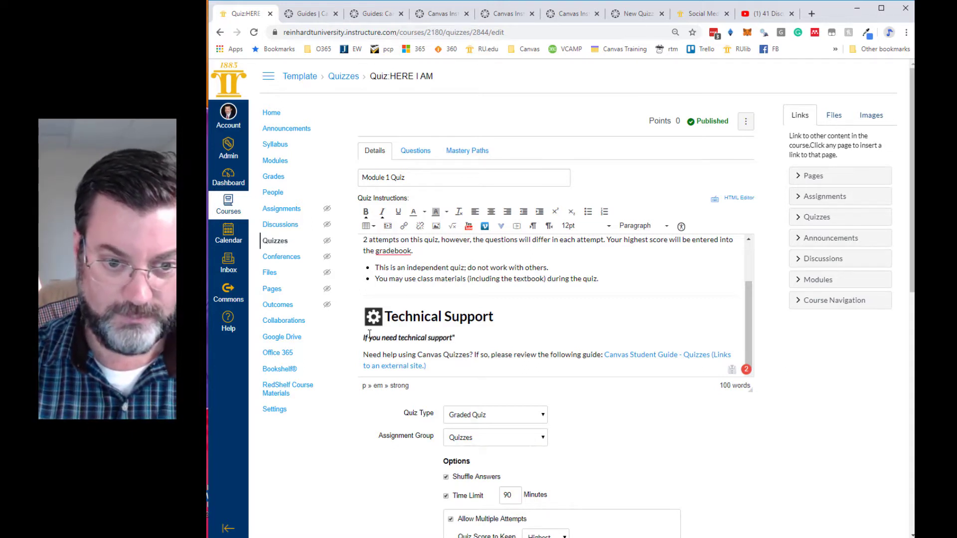
- Try quiz time limits of 45 and 30 minutes, and turn the time limit off
{"action": "scroll", "coordinate": [518, 334], "scroll_direction": "down", "scroll_amount": 1}
{"action": "scroll", "coordinate": [576, 315], "scroll_direction": "down", "scroll_amount": 2}
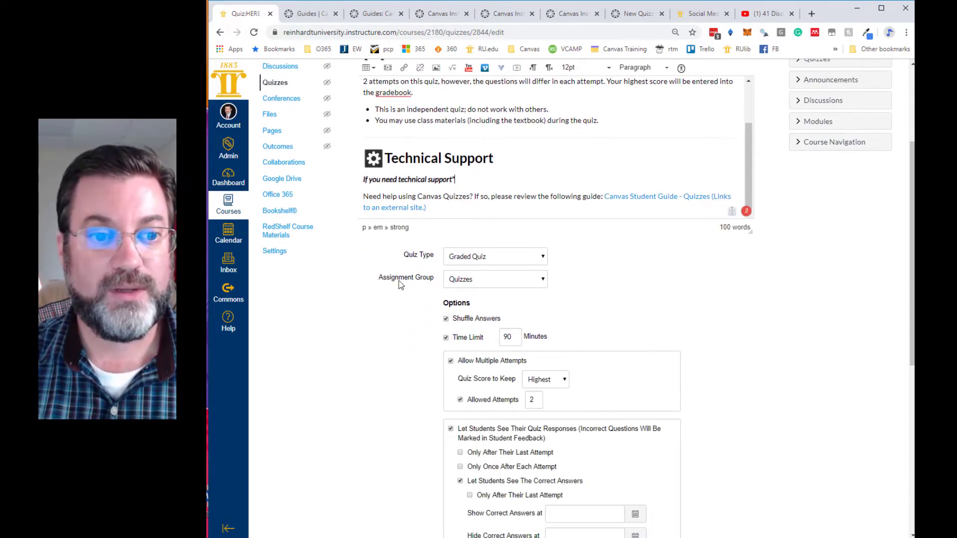
{"action": "scroll", "coordinate": [545, 288], "scroll_direction": "down", "scroll_amount": 2}
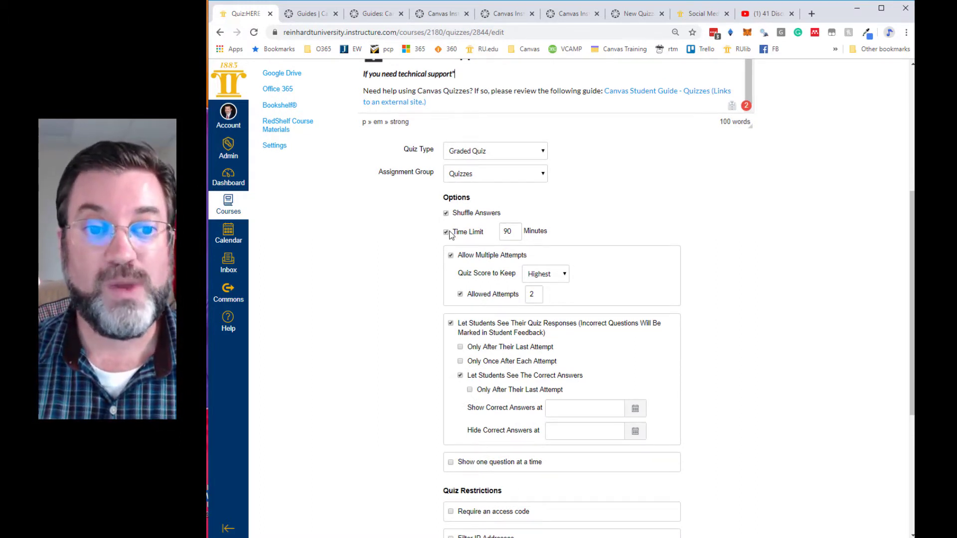
{"action": "double_click", "coordinate": [506, 232]}
{"action": "type", "text": "45"}
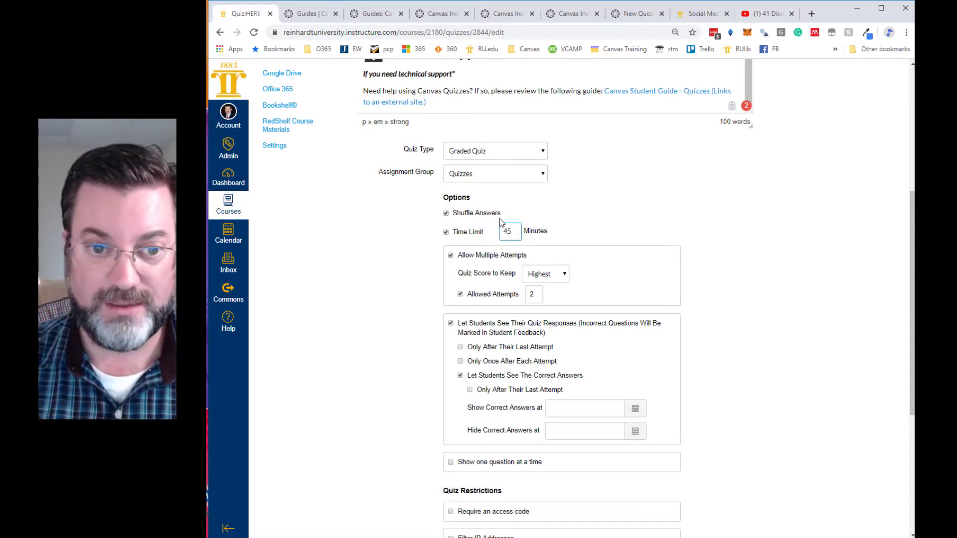
{"action": "left_click_drag", "start_coordinate": [512, 231], "coordinate": [504, 231]}
{"action": "type", "text": "30"}
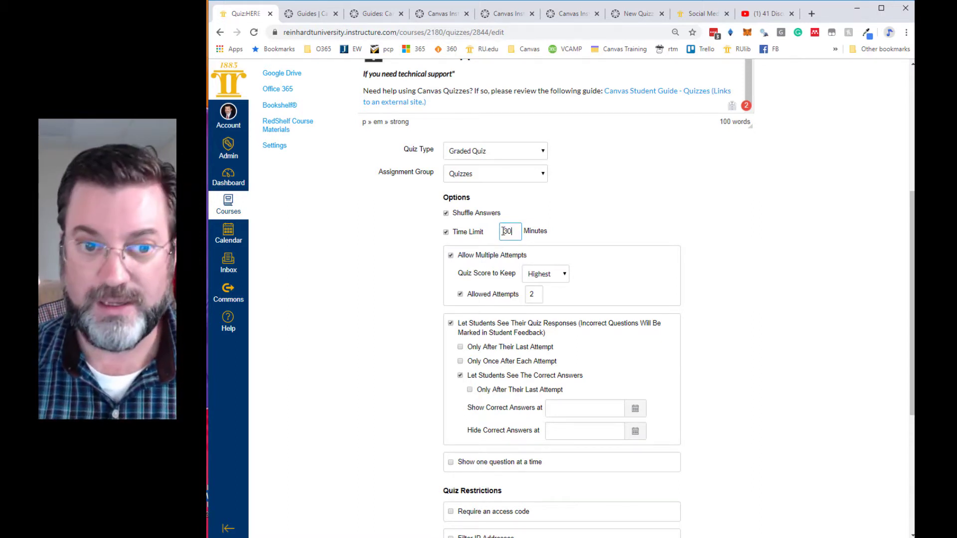
{"action": "left_click", "coordinate": [445, 232]}
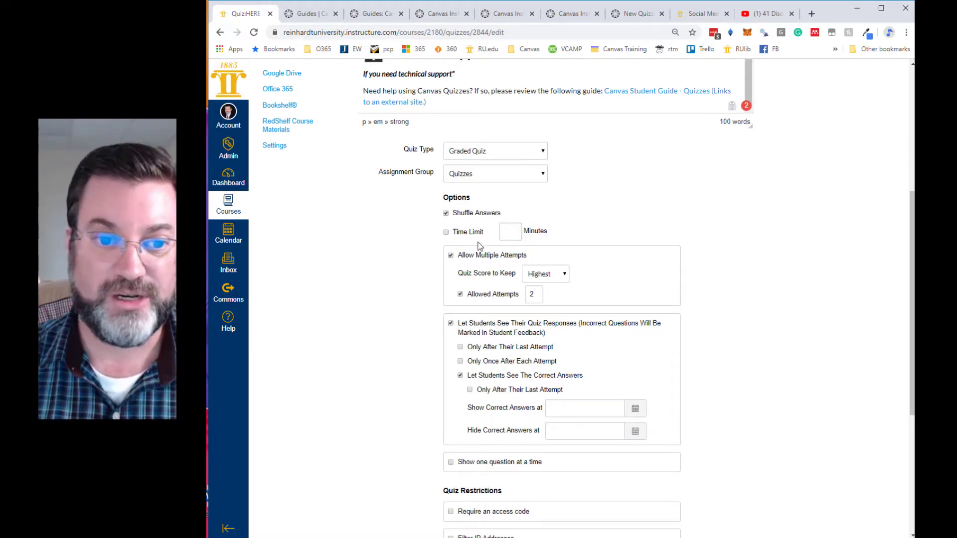
- Toggle Allow Multiple Attempts off and back on, and view the choices for which quiz score to keep
{"action": "scroll", "coordinate": [468, 265], "scroll_direction": "down", "scroll_amount": 1}
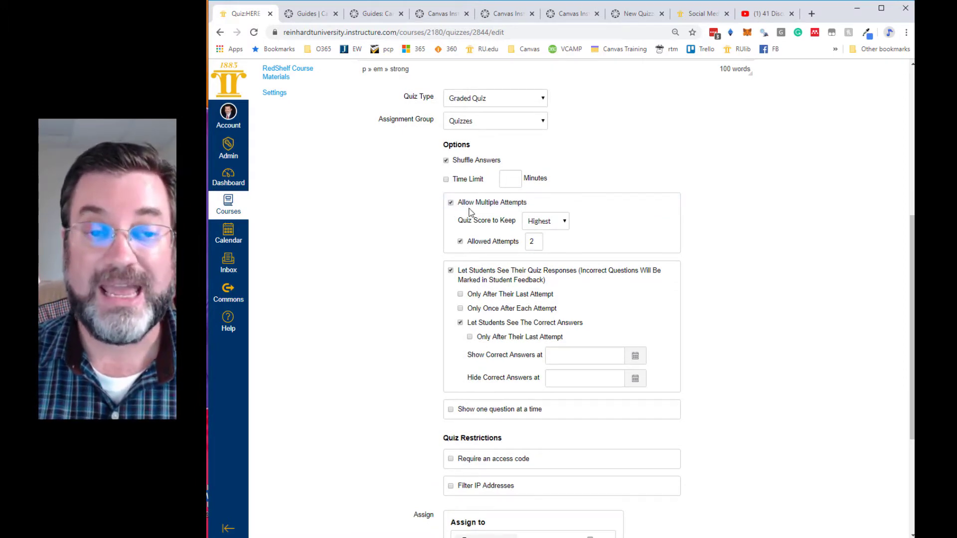
{"action": "left_click", "coordinate": [451, 204]}
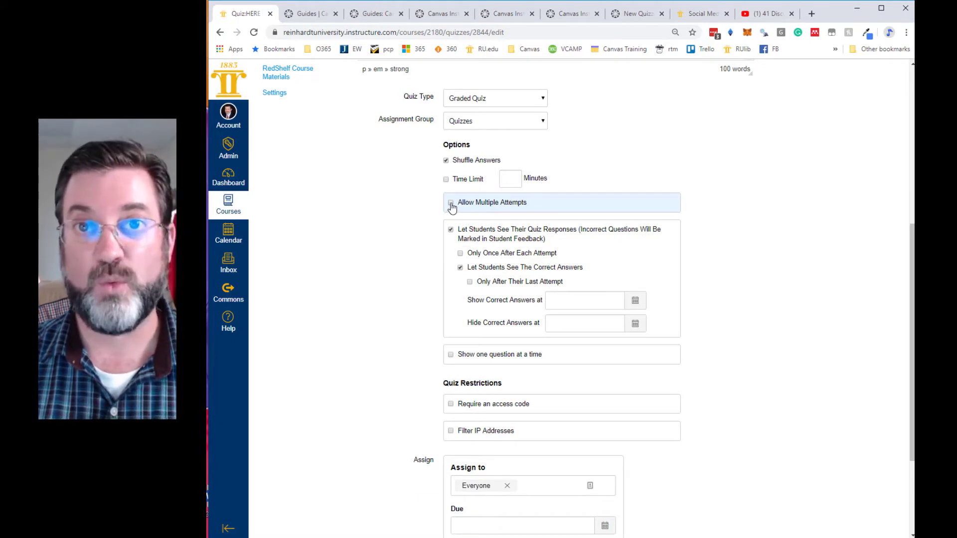
{"action": "left_click", "coordinate": [451, 204]}
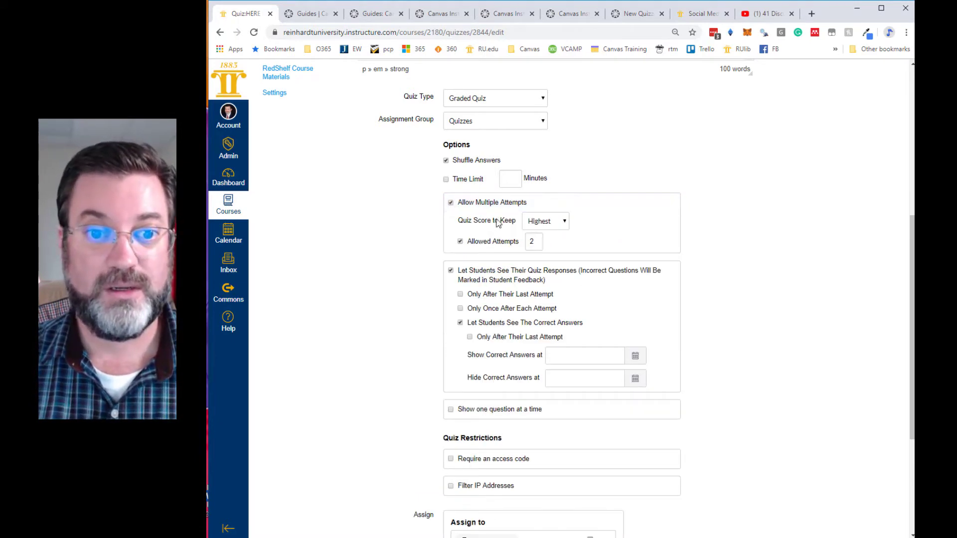
{"action": "left_click", "coordinate": [560, 224]}
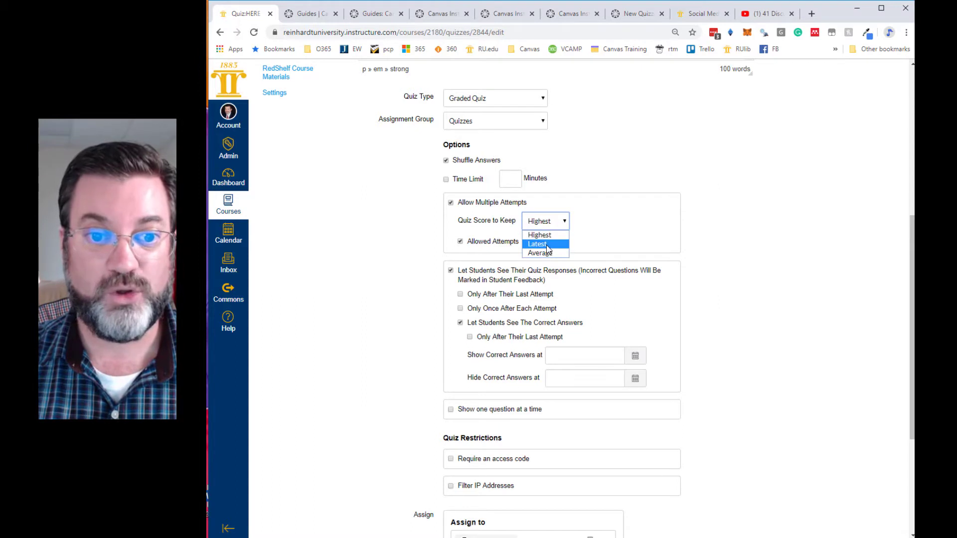
{"action": "left_click", "coordinate": [431, 237]}
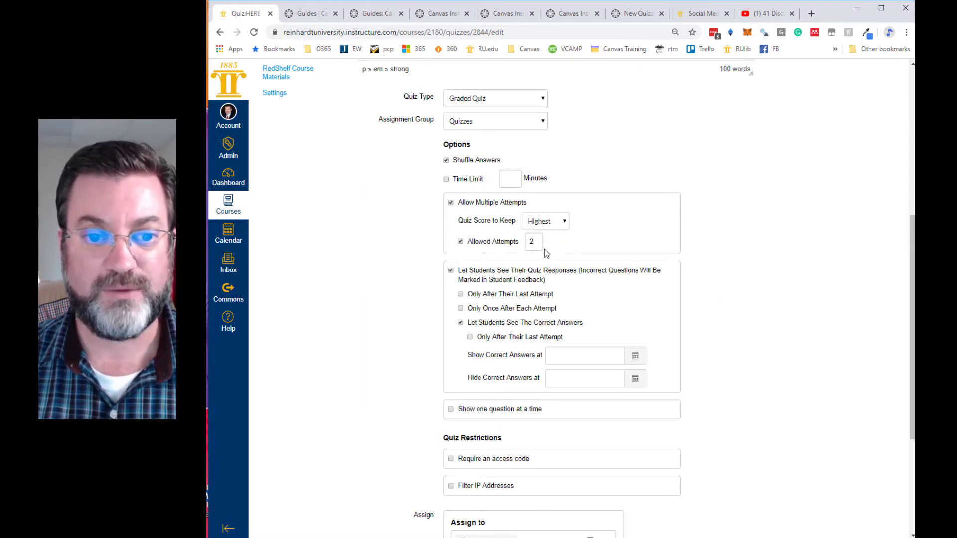
- Compare the attempts described in the guidelines with the quiz options, and review the settings for showing students their responses and correct answers
{"action": "scroll", "coordinate": [551, 246], "scroll_direction": "up", "scroll_amount": 4}
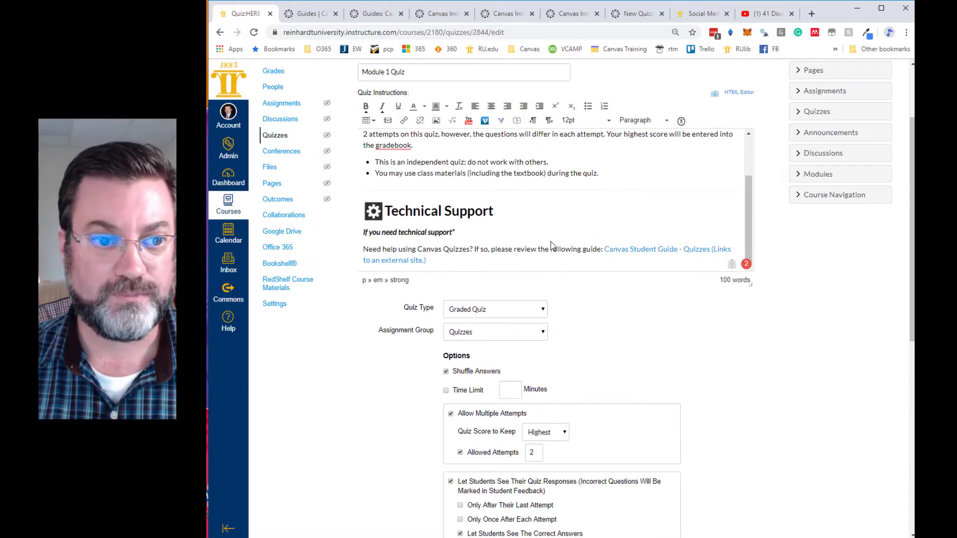
{"action": "scroll", "coordinate": [551, 246], "scroll_direction": "up", "scroll_amount": 1}
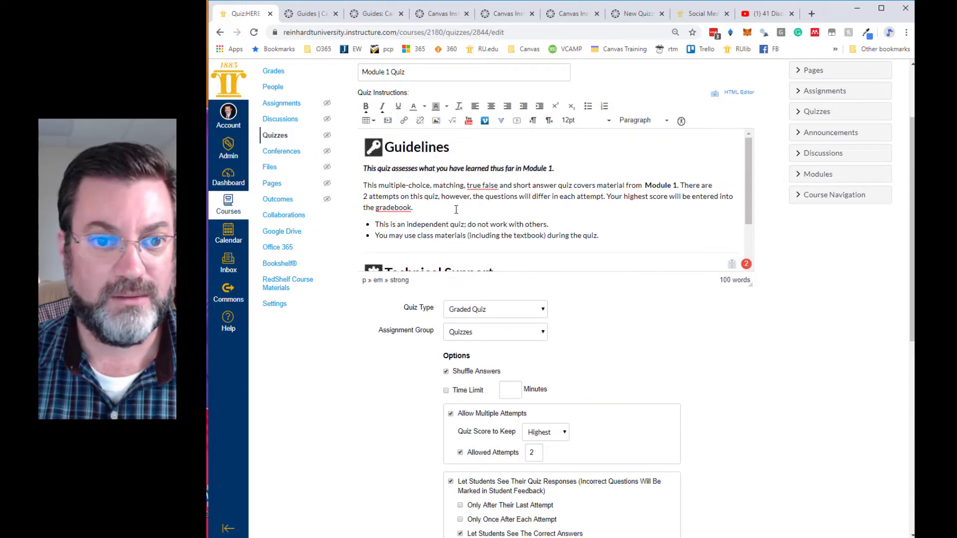
{"action": "scroll", "coordinate": [457, 209], "scroll_direction": "down", "scroll_amount": 1}
{"action": "scroll", "coordinate": [615, 330], "scroll_direction": "down", "scroll_amount": 4}
{"action": "scroll", "coordinate": [403, 276], "scroll_direction": "down", "scroll_amount": 2}
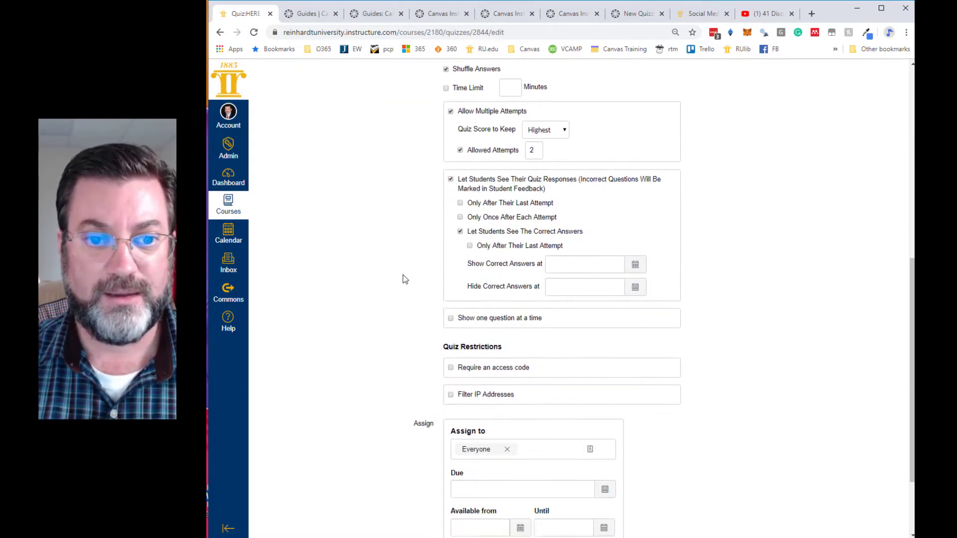
{"action": "scroll", "coordinate": [404, 277], "scroll_direction": "down", "scroll_amount": 1}
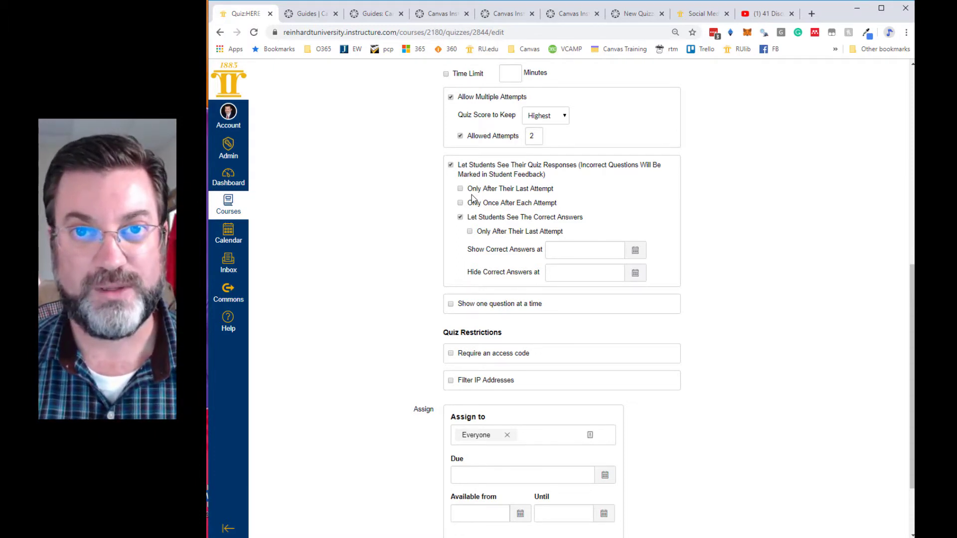
{"action": "scroll", "coordinate": [473, 197], "scroll_direction": "down", "scroll_amount": 1}
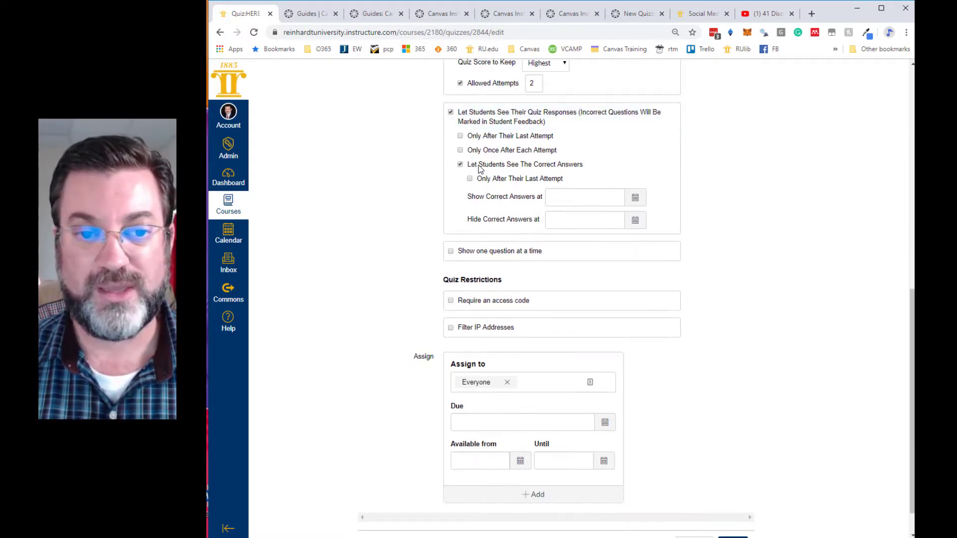
{"action": "scroll", "coordinate": [483, 187], "scroll_direction": "up", "scroll_amount": 1}
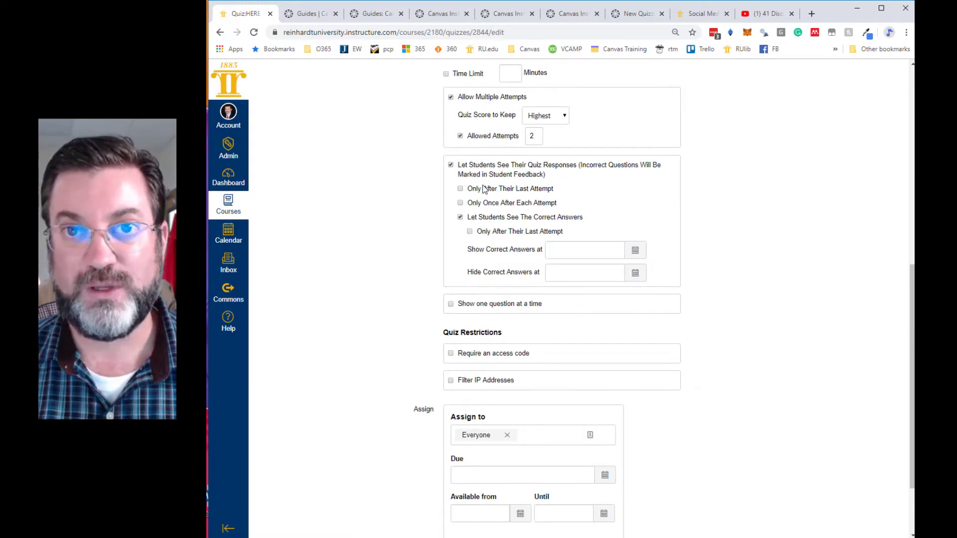
- Set the quiz's due date to Feb 13, 2020 11:59pm for everyone
{"action": "scroll", "coordinate": [482, 189], "scroll_direction": "down", "scroll_amount": 2}
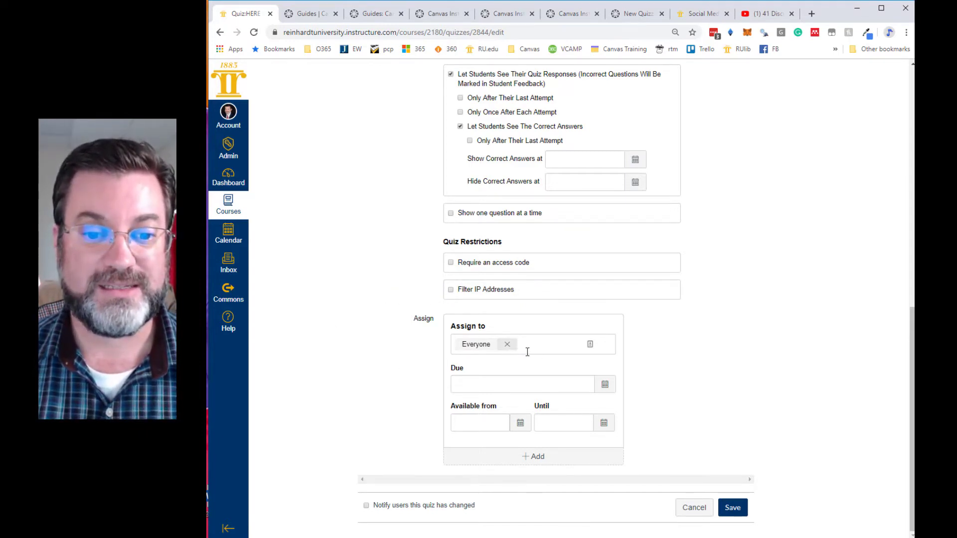
{"action": "left_click", "coordinate": [603, 388]}
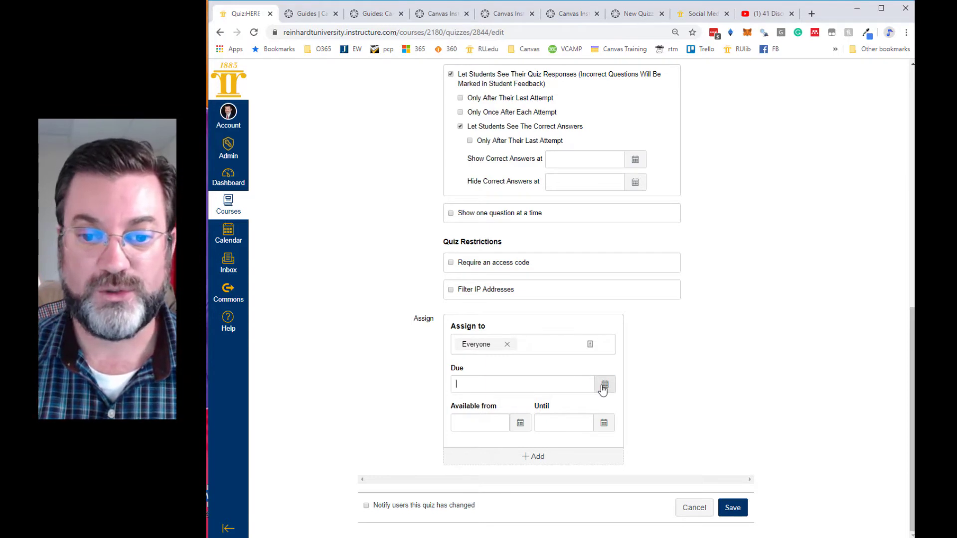
{"action": "left_click", "coordinate": [557, 402]}
{"action": "left_click", "coordinate": [557, 401]}
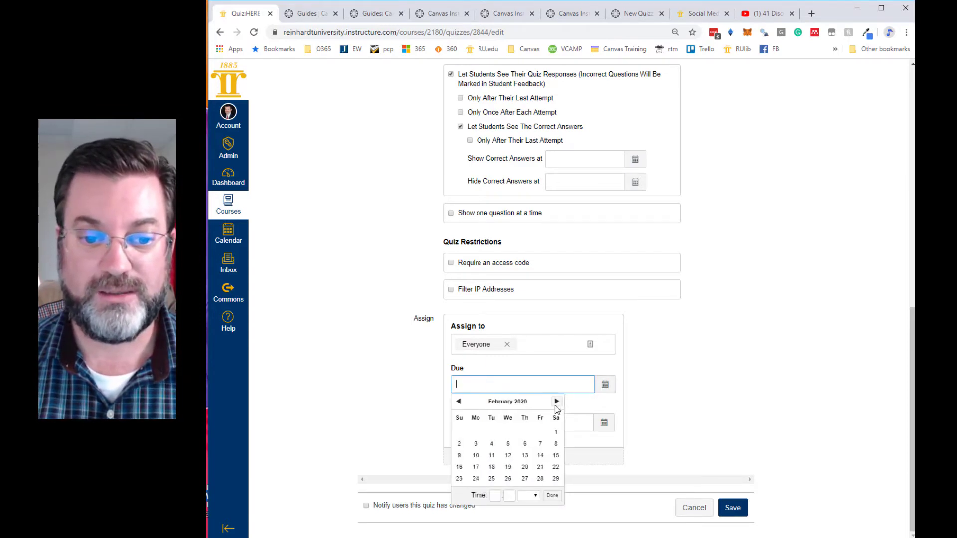
{"action": "left_click", "coordinate": [525, 456]}
{"action": "left_click", "coordinate": [736, 406]}
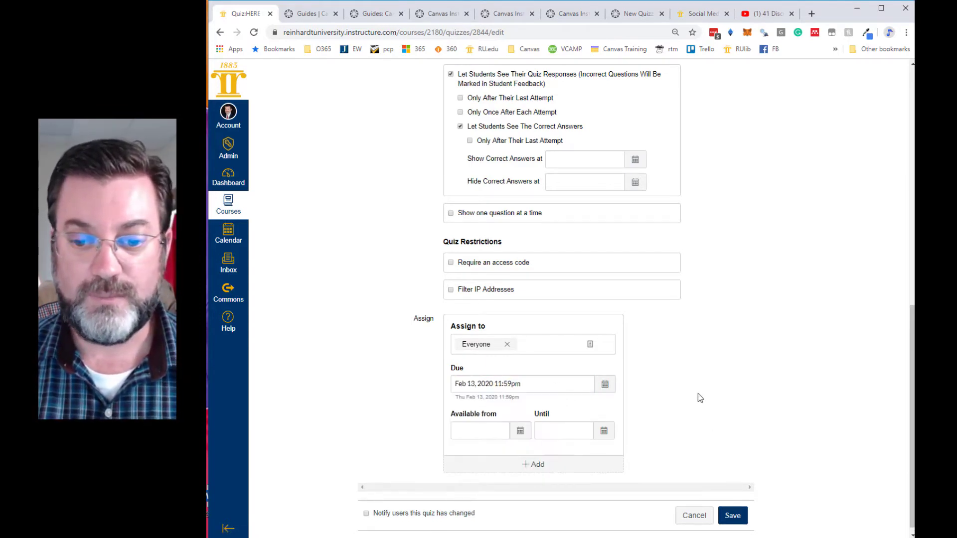
{"action": "scroll", "coordinate": [724, 394], "scroll_direction": "down", "scroll_amount": 1}
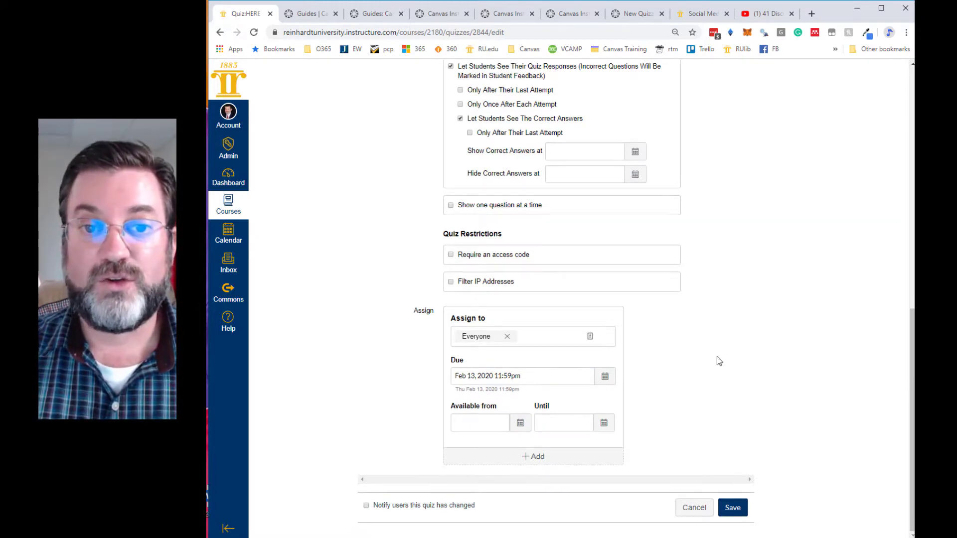
- Review the quiz instructions, options, restrictions and assignment dates on the details form
{"action": "scroll", "coordinate": [717, 357], "scroll_direction": "up", "scroll_amount": 5}
{"action": "scroll", "coordinate": [717, 357], "scroll_direction": "up", "scroll_amount": 5}
{"action": "scroll", "coordinate": [717, 357], "scroll_direction": "down", "scroll_amount": 3}
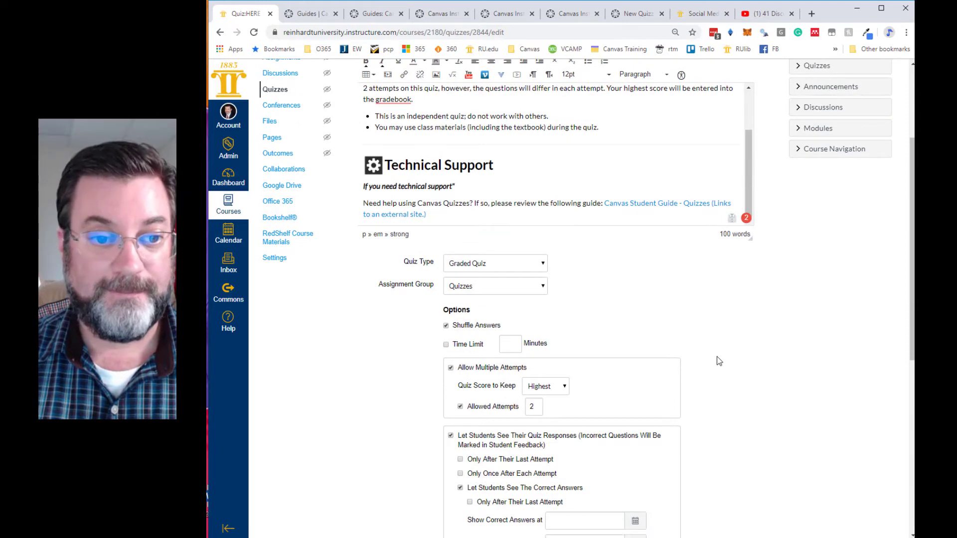
{"action": "scroll", "coordinate": [717, 357], "scroll_direction": "down", "scroll_amount": 5}
{"action": "scroll", "coordinate": [717, 357], "scroll_direction": "up", "scroll_amount": 4}
{"action": "scroll", "coordinate": [608, 314], "scroll_direction": "up", "scroll_amount": 1}
{"action": "scroll", "coordinate": [608, 306], "scroll_direction": "down", "scroll_amount": 6}
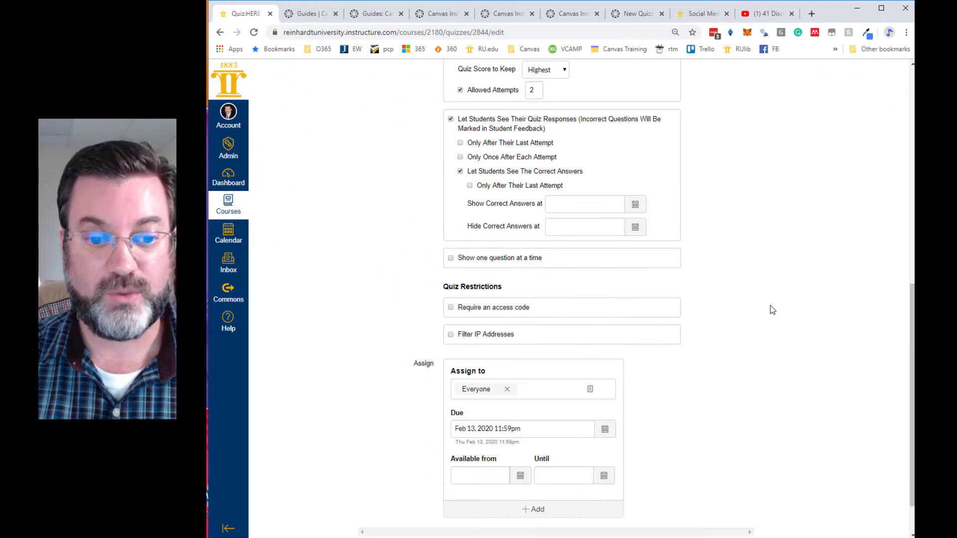
{"action": "scroll", "coordinate": [772, 309], "scroll_direction": "down", "scroll_amount": 1}
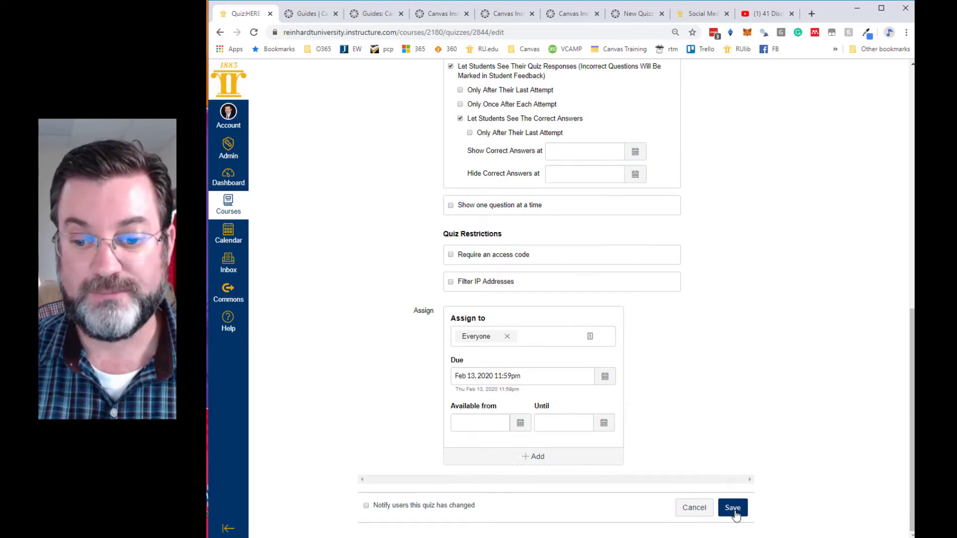
- Add a new multiple-choice question to the quiz and name it "Founder of Permaculture"
{"action": "scroll", "coordinate": [744, 412], "scroll_direction": "up", "scroll_amount": 1}
{"action": "scroll", "coordinate": [743, 411], "scroll_direction": "up", "scroll_amount": 9}
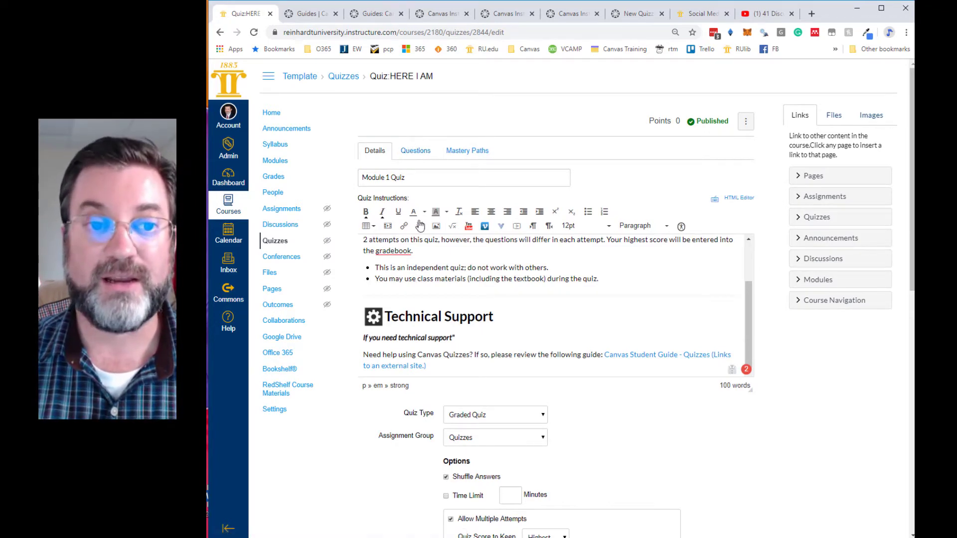
{"action": "left_click", "coordinate": [412, 154]}
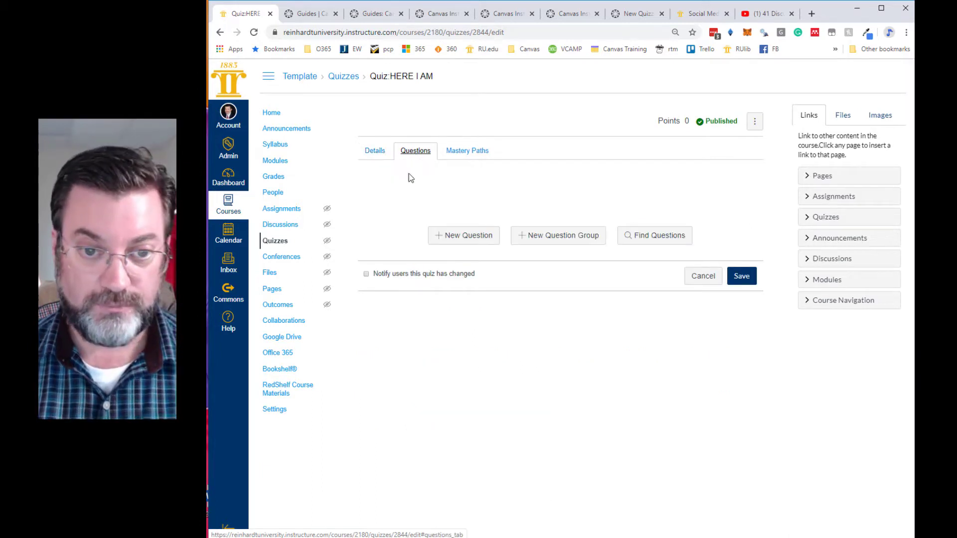
{"action": "left_click", "coordinate": [466, 240]}
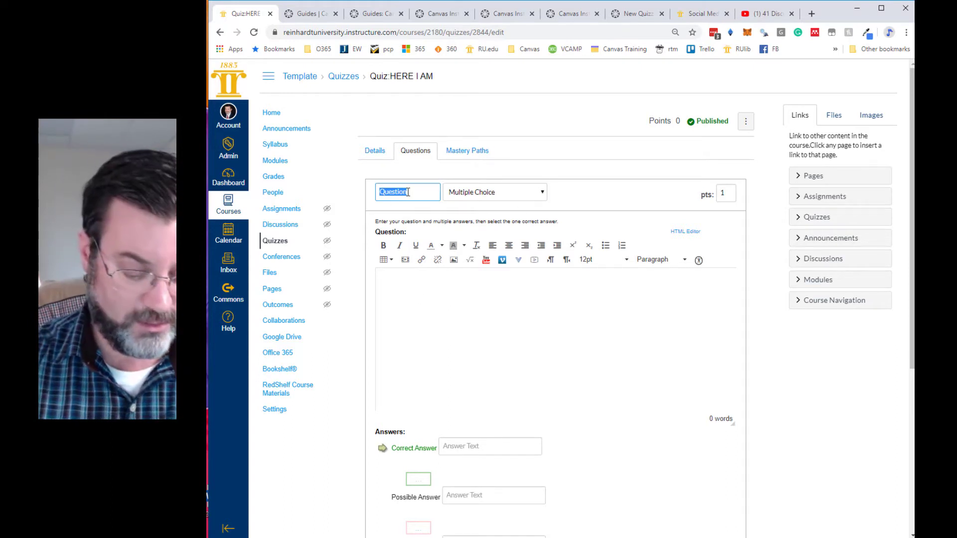
{"action": "type", "text": "Founder of Permacul"}
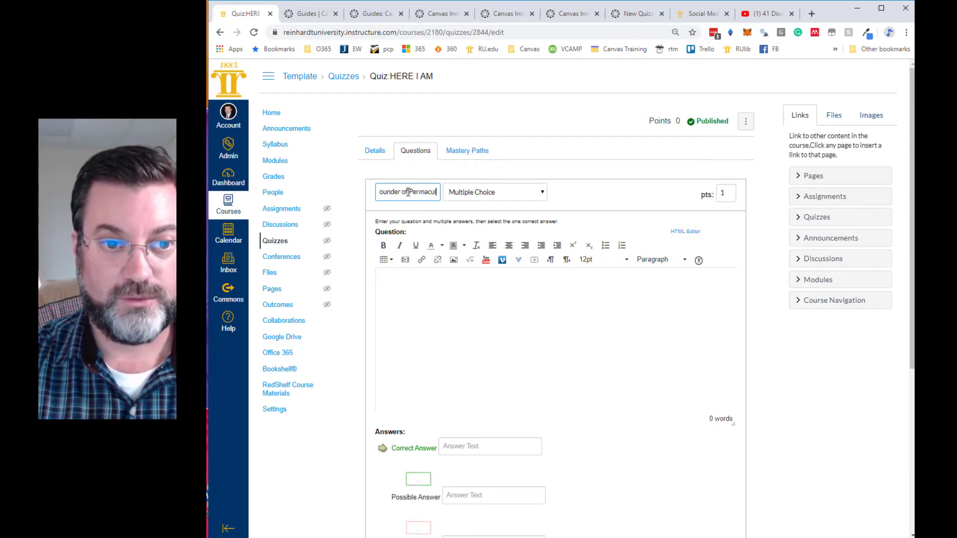
{"action": "type", "text": "ture"}
- Enter the question text "Who is widely considered the founder of Permaculture?"
{"action": "left_click", "coordinate": [424, 297]}
{"action": "type", "text": "Who is "}
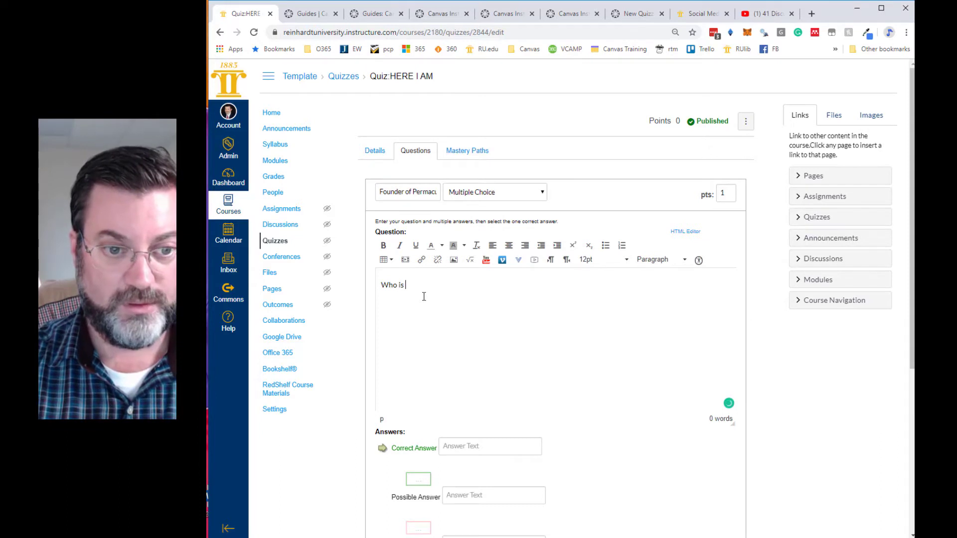
{"action": "type", "text": "widely consid"}
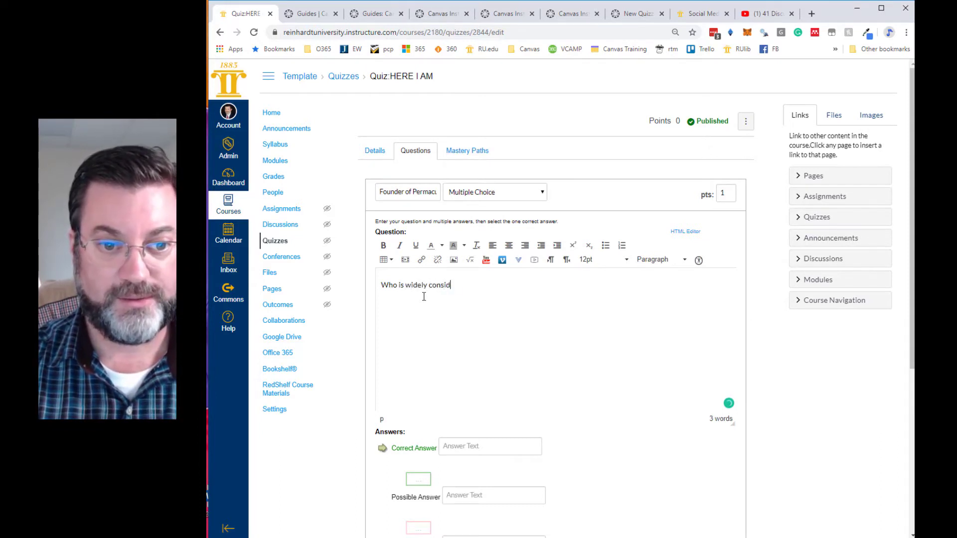
{"action": "type", "text": "ered the founder of "}
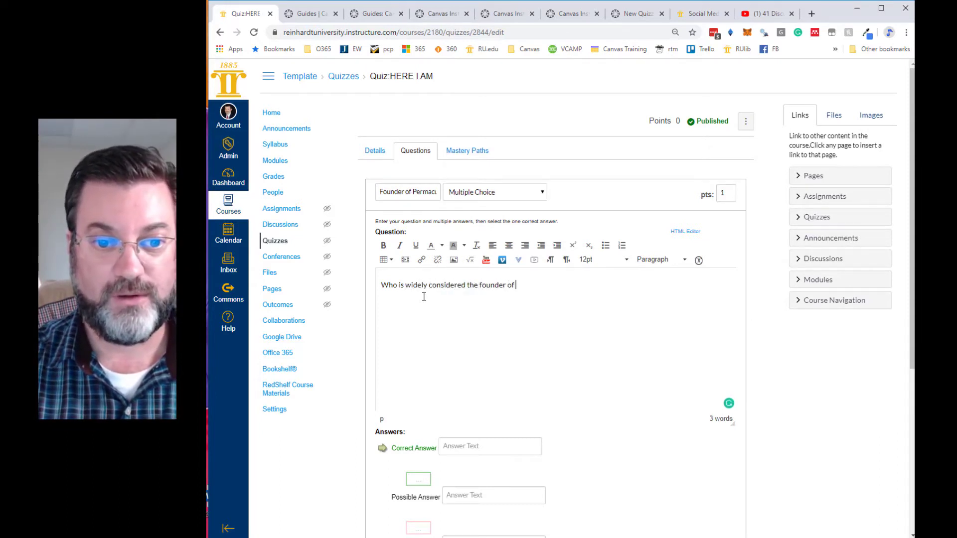
{"action": "type", "text": "Permaculture?"}
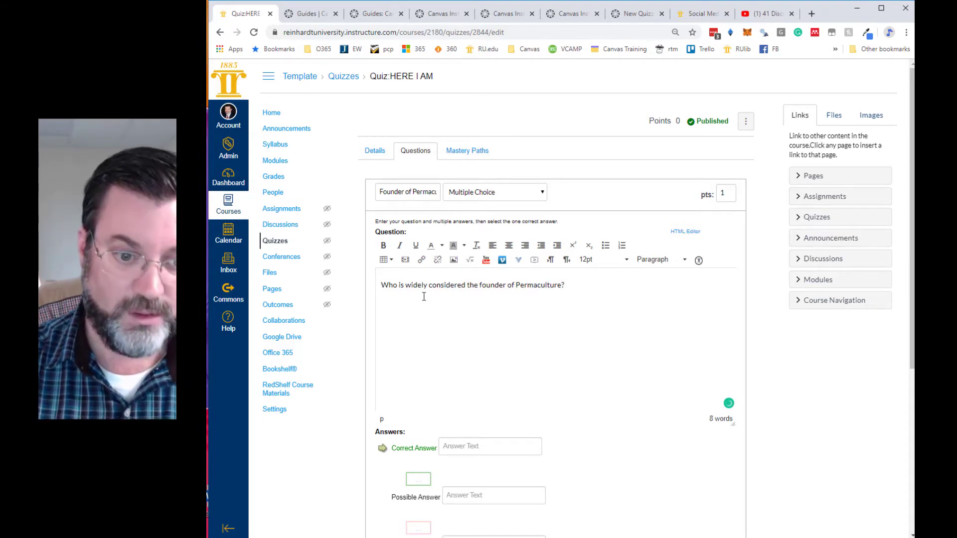
- Enter Bill Mollison as the correct answer and Geoff Lawton, Thomas Jefferson and Pepe LePlu as the other possible answers
{"action": "scroll", "coordinate": [421, 302], "scroll_direction": "down", "scroll_amount": 3}
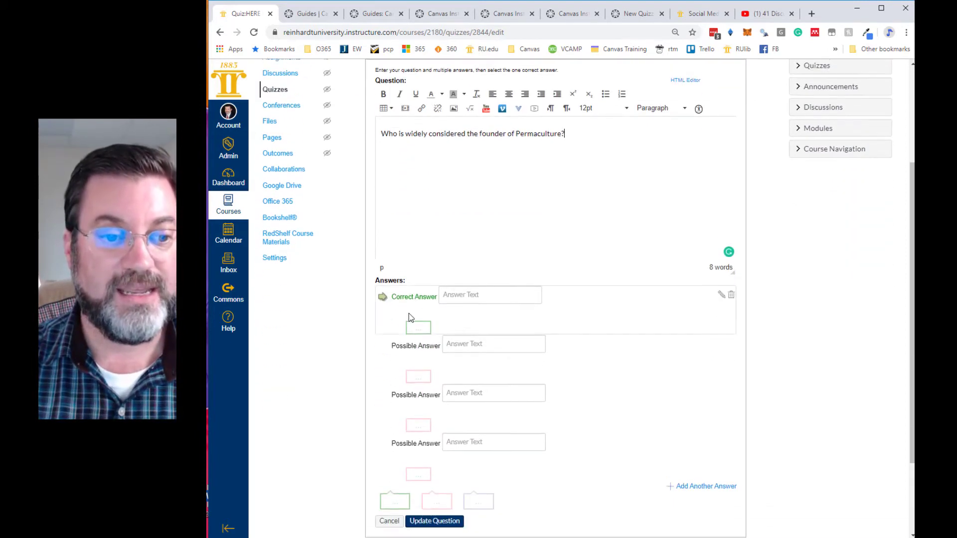
{"action": "left_click", "coordinate": [452, 290]}
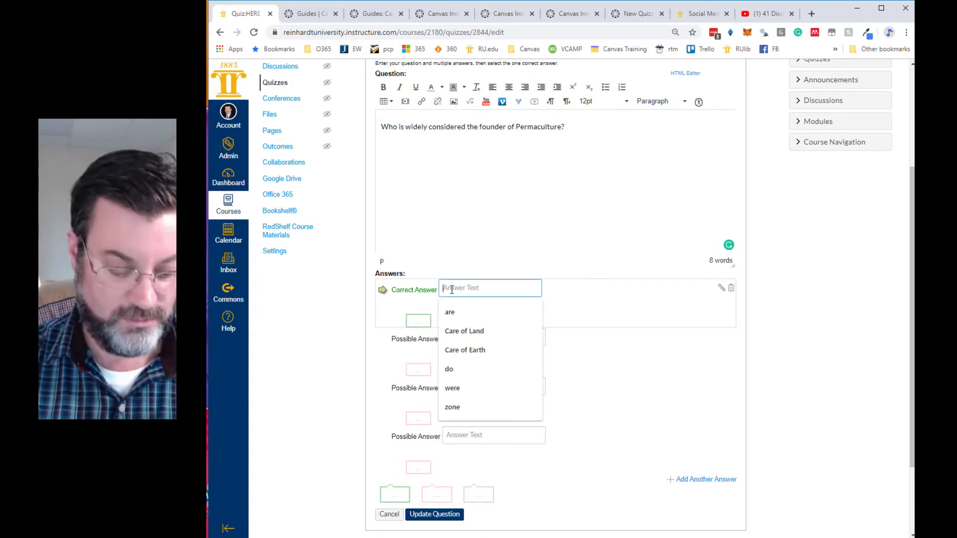
{"action": "type", "text": "Bill Molliso"}
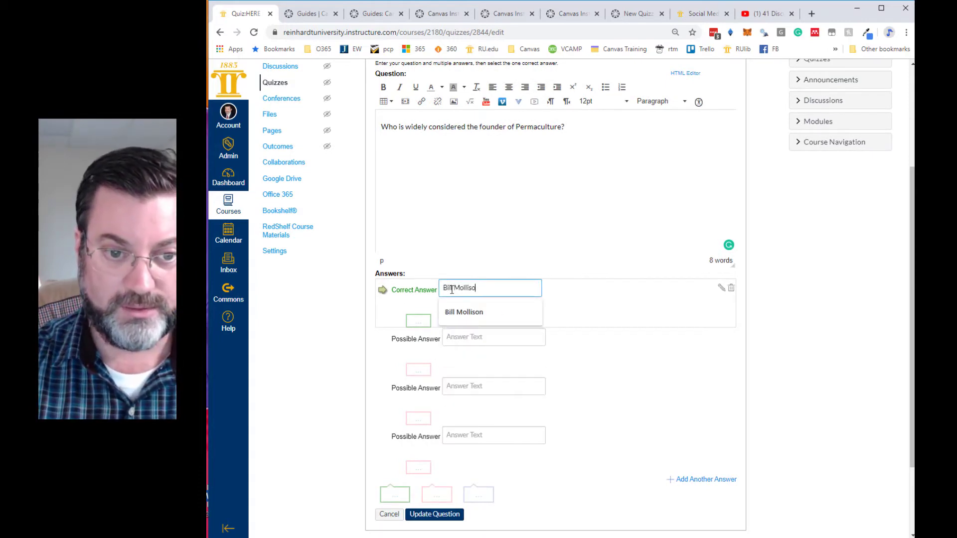
{"action": "type", "text": "n"}
{"action": "left_click", "coordinate": [469, 337]}
{"action": "type", "text": "Geoff Lawton"}
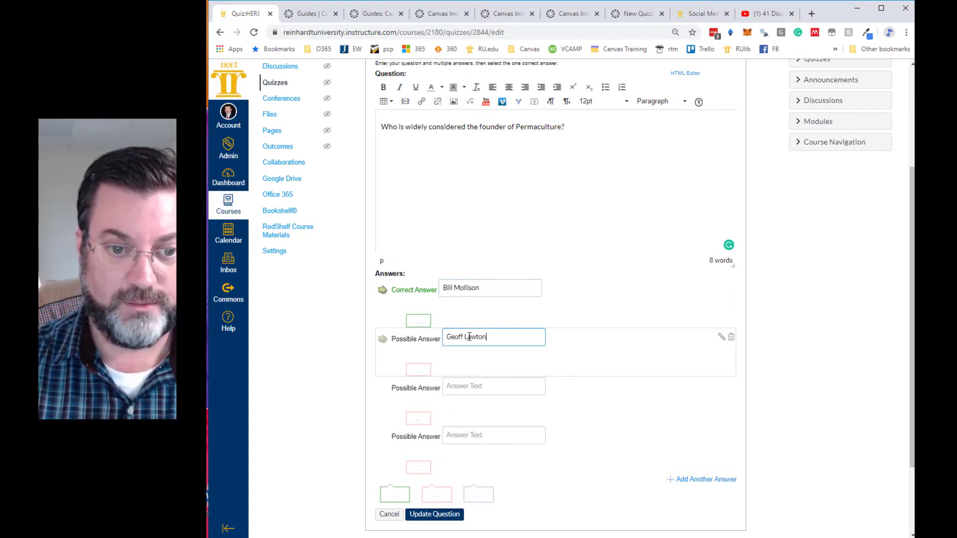
{"action": "left_click", "coordinate": [454, 386]}
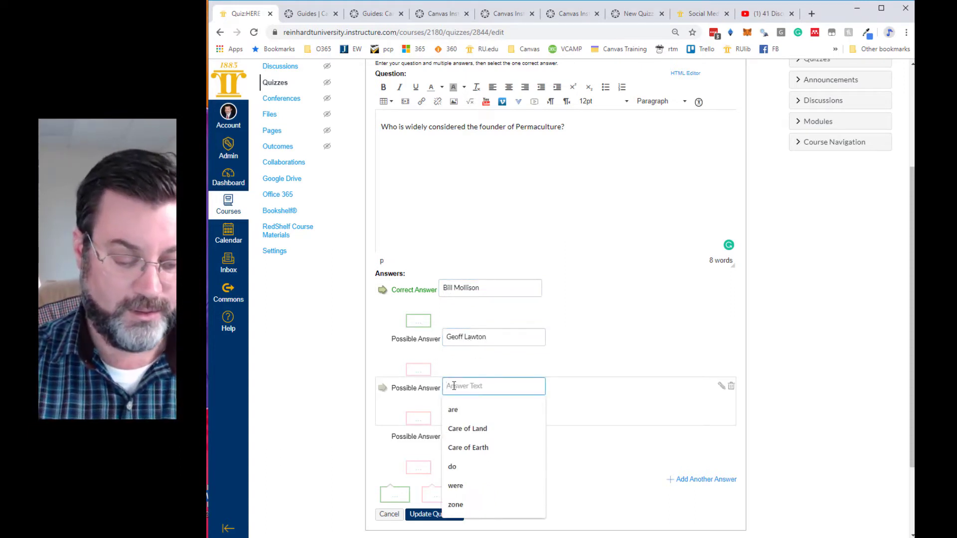
{"action": "type", "text": "T"}
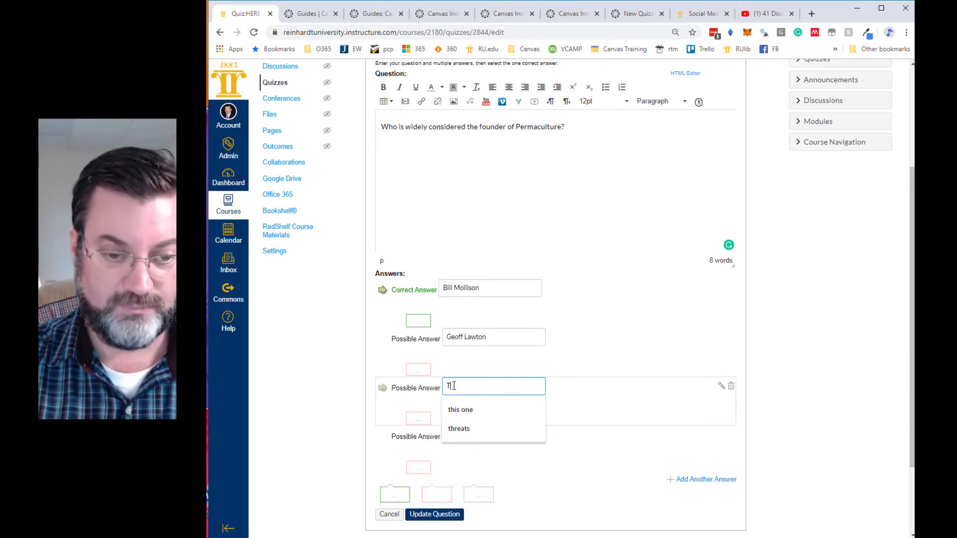
{"action": "type", "text": "homas Jefferson"}
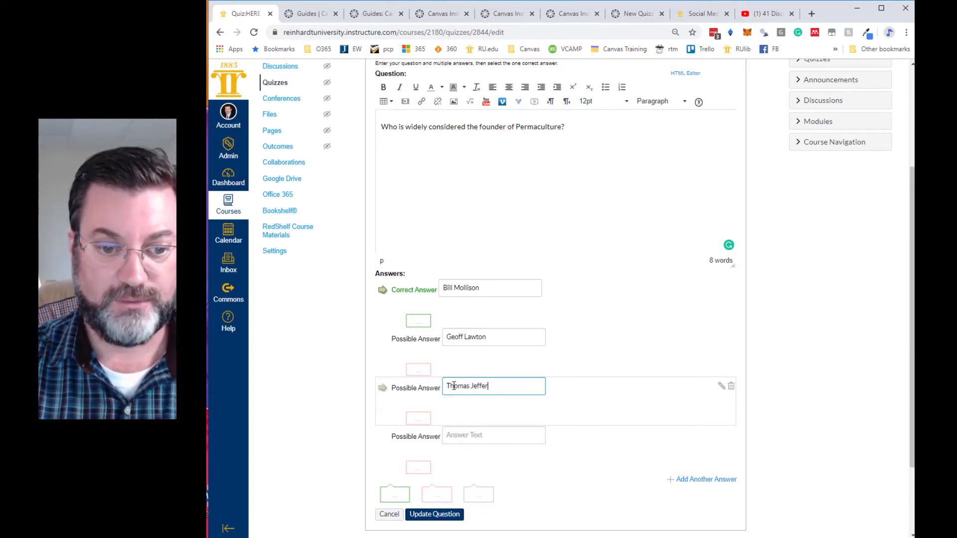
{"action": "left_click", "coordinate": [471, 438]}
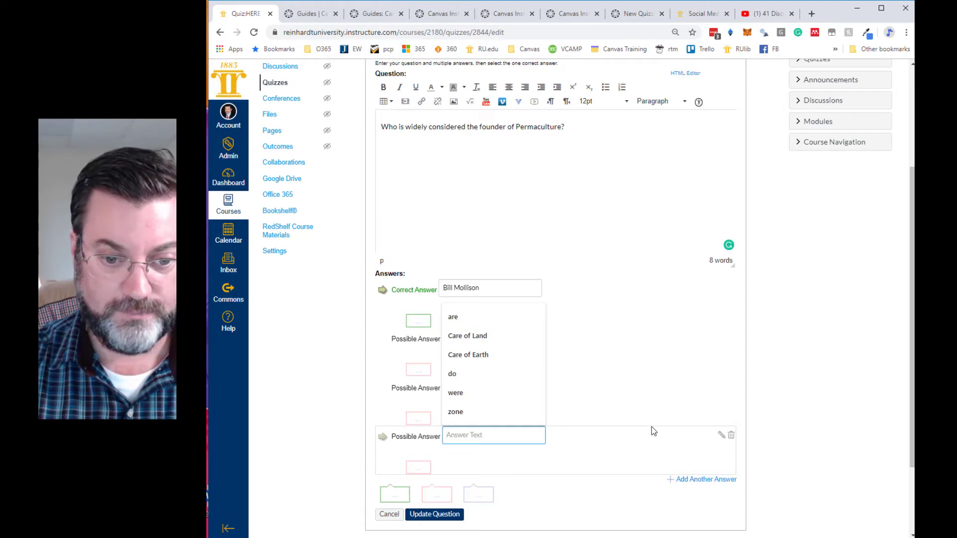
{"action": "type", "text": "Pepe LePlu"}
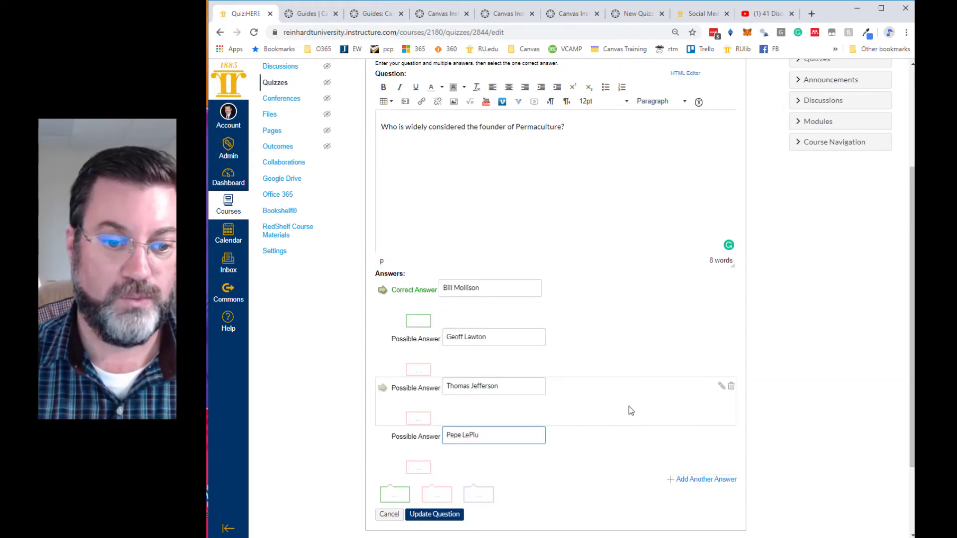
- Try marking Geoff Lawton as the correct answer, and switch the correct answer back to Bill Mollison
{"action": "scroll", "coordinate": [315, 463], "scroll_direction": "down", "scroll_amount": 2}
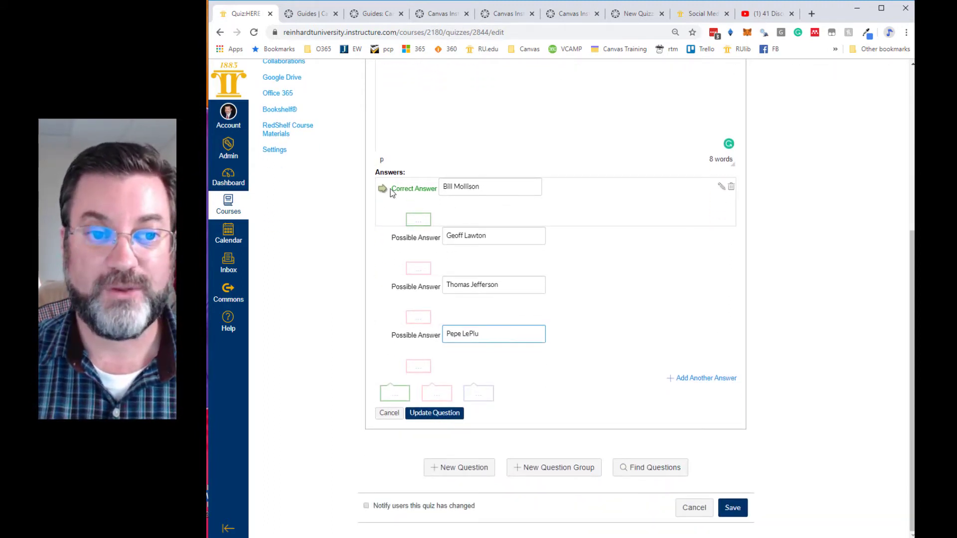
{"action": "left_click", "coordinate": [383, 239]}
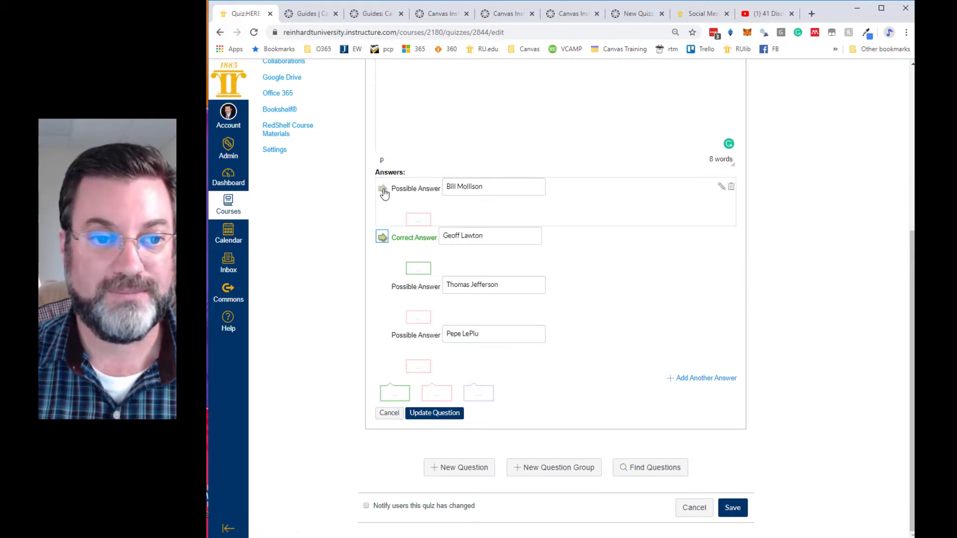
{"action": "left_click", "coordinate": [383, 190]}
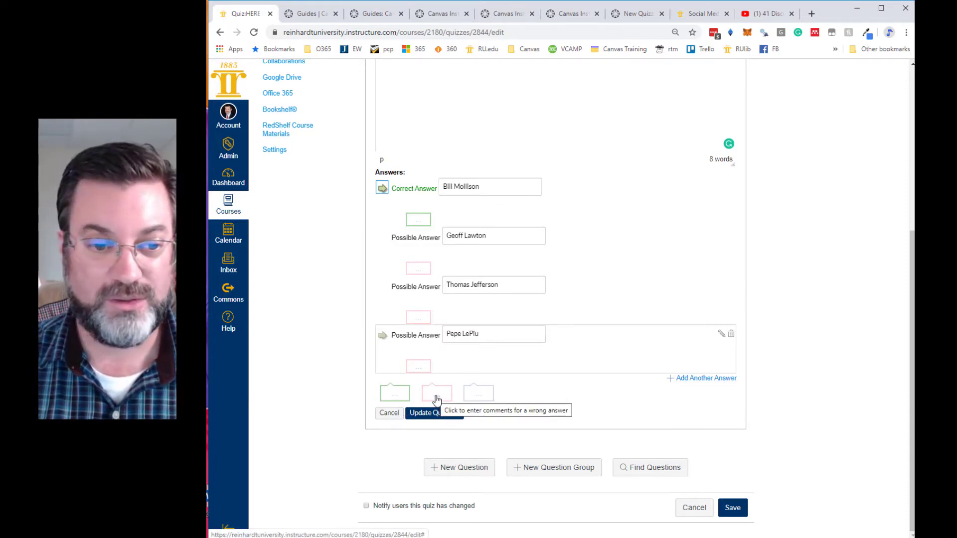
- Give the Geoff Lawton answer the comment "Actually, Geoff was a student of Bill Mollison. Bill Mollison is the founder of Permaculture."
{"action": "left_click", "coordinate": [420, 274]}
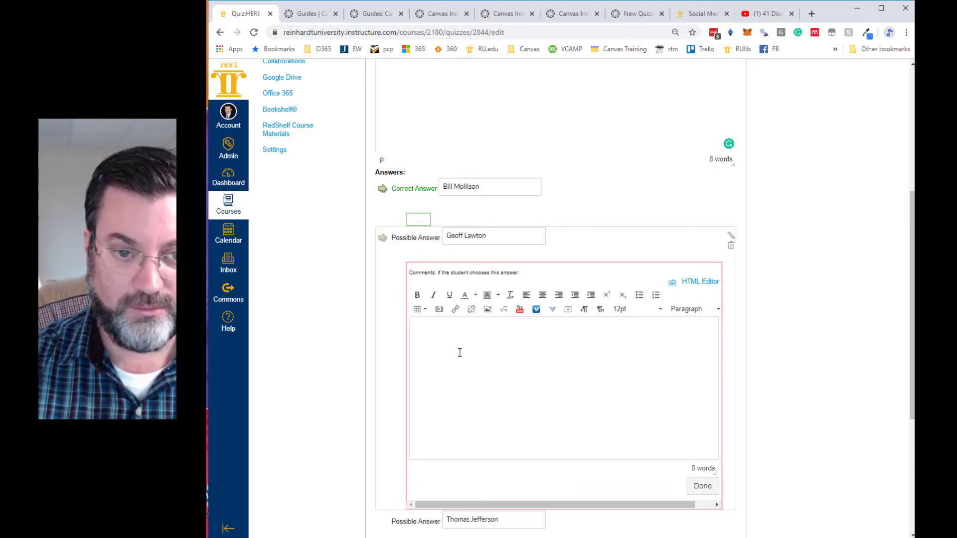
{"action": "type", "text": "Ac"}
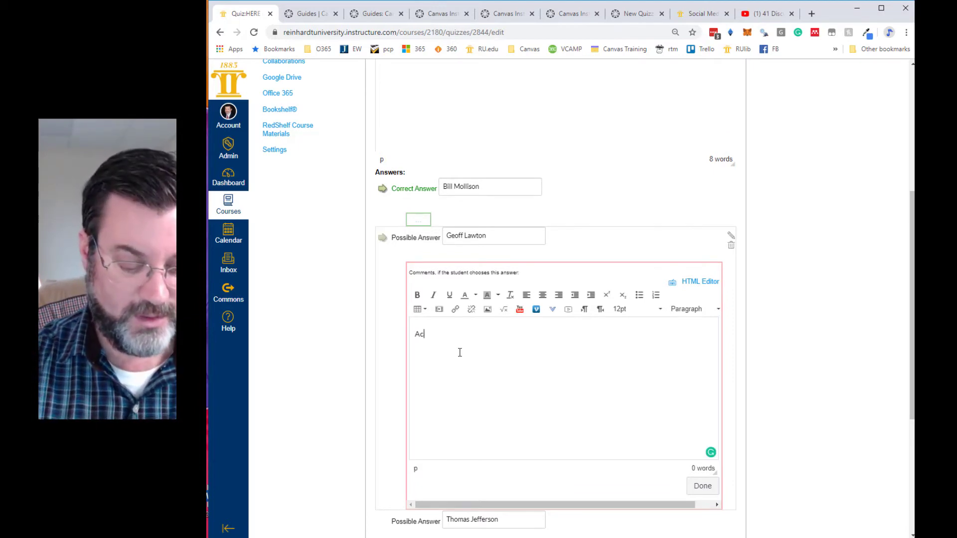
{"action": "type", "text": "tually, Geoff"}
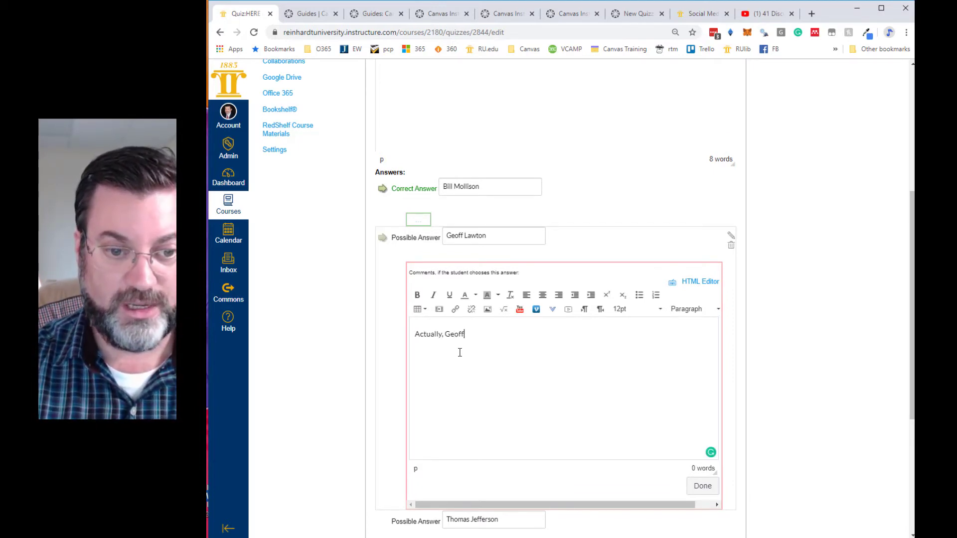
{"action": "type", "text": " was a student o"}
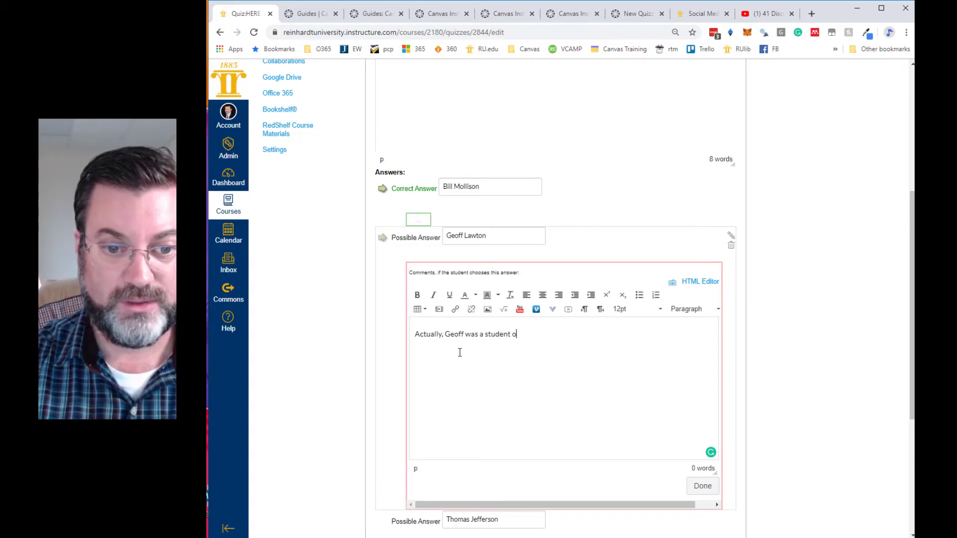
{"action": "type", "text": "f Bill Molli"}
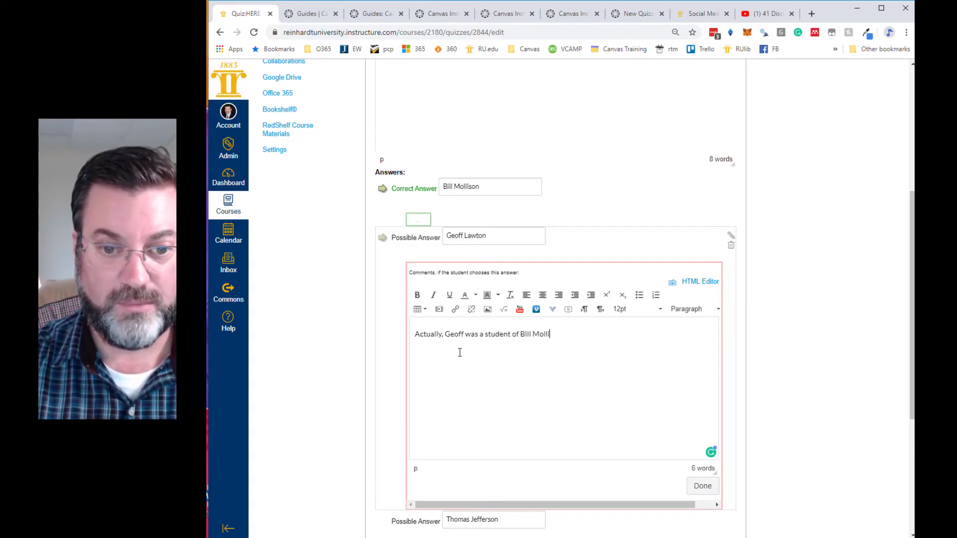
{"action": "type", "text": "son."}
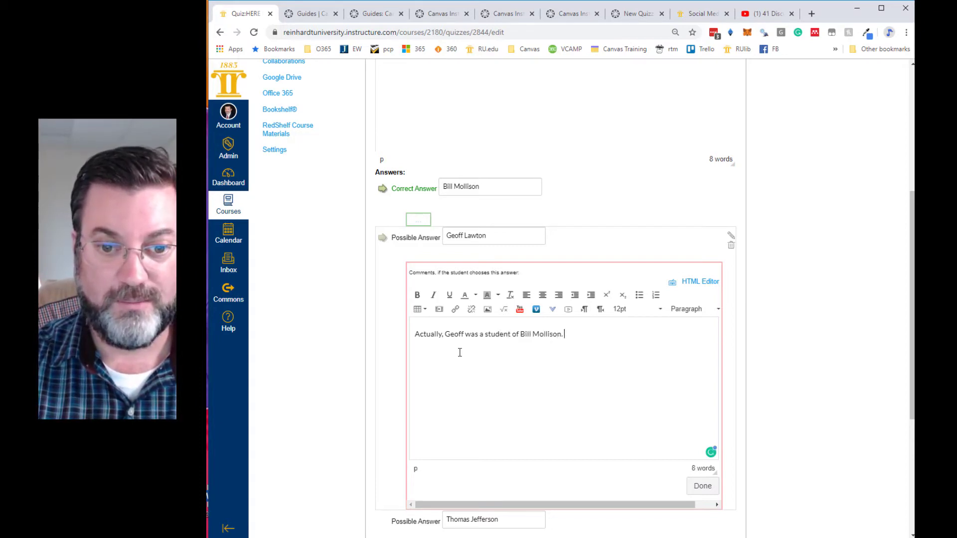
{"action": "type", "text": " Bill Mollison is"}
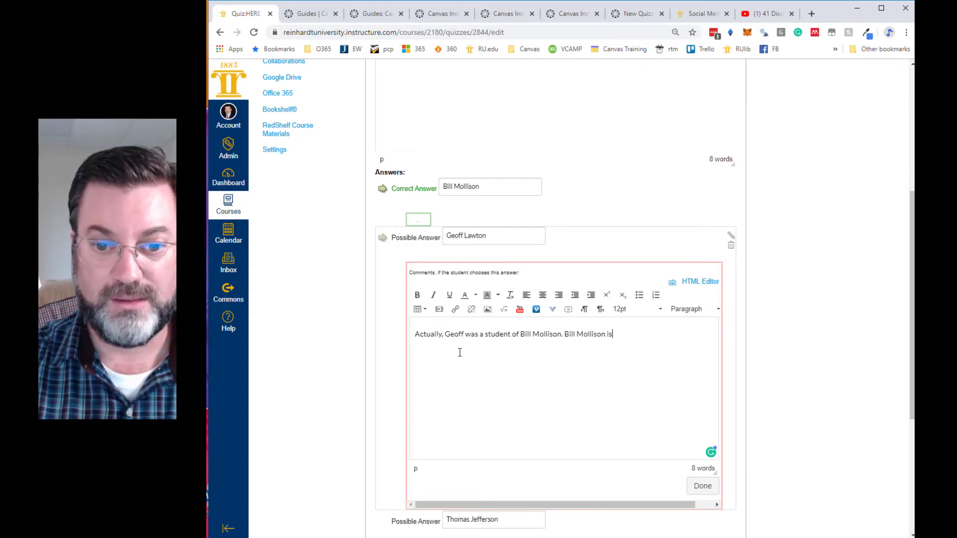
{"action": "type", "text": " the founder o"}
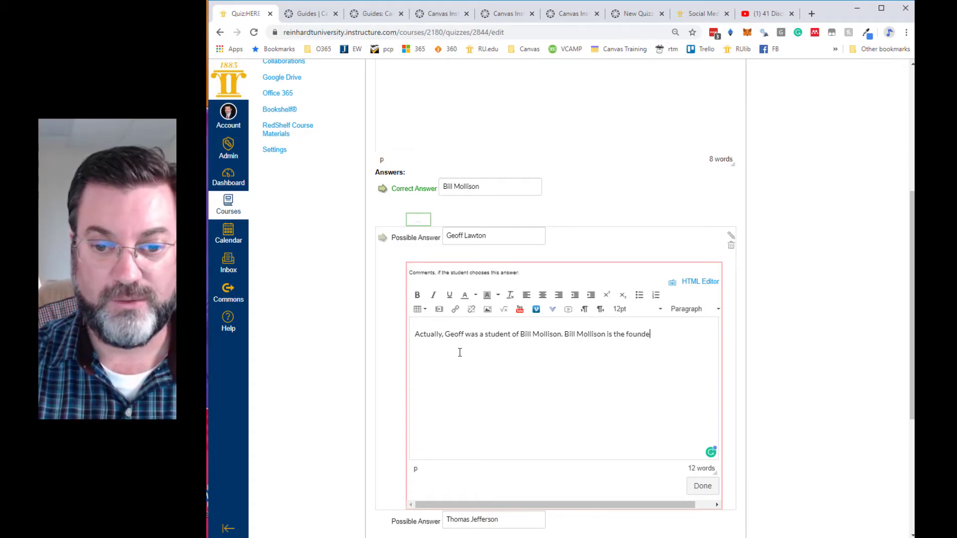
{"action": "type", "text": "rmaculture."}
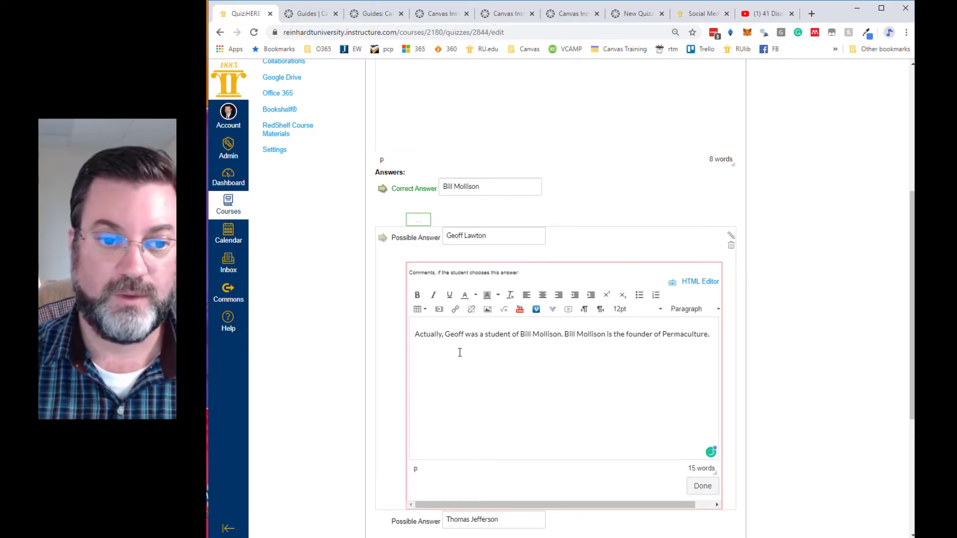
- Give the Bill Mollison answer the comment "Correct! Bill Mollison started the movement of perennial agriculture and branded it Permaculture."
{"action": "left_click", "coordinate": [420, 224]}
{"action": "left_click", "coordinate": [455, 282]}
{"action": "type", "text": "Correct! Bil"}
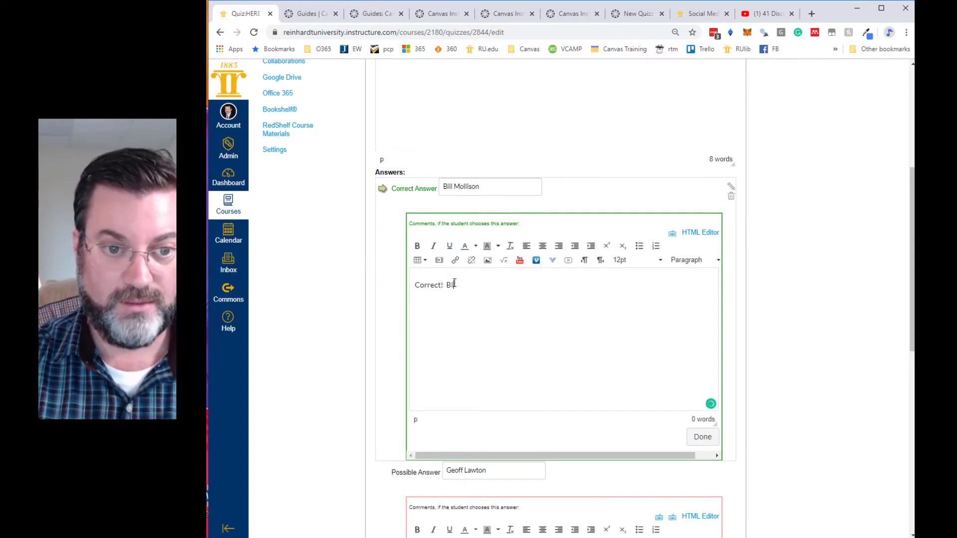
{"action": "type", "text": "l Mollison"}
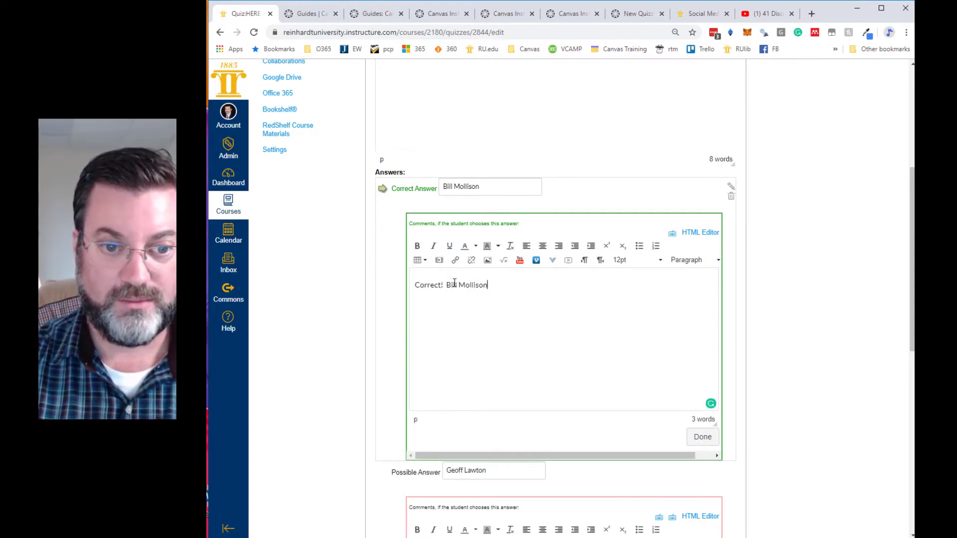
{"action": "type", "text": " started the m"}
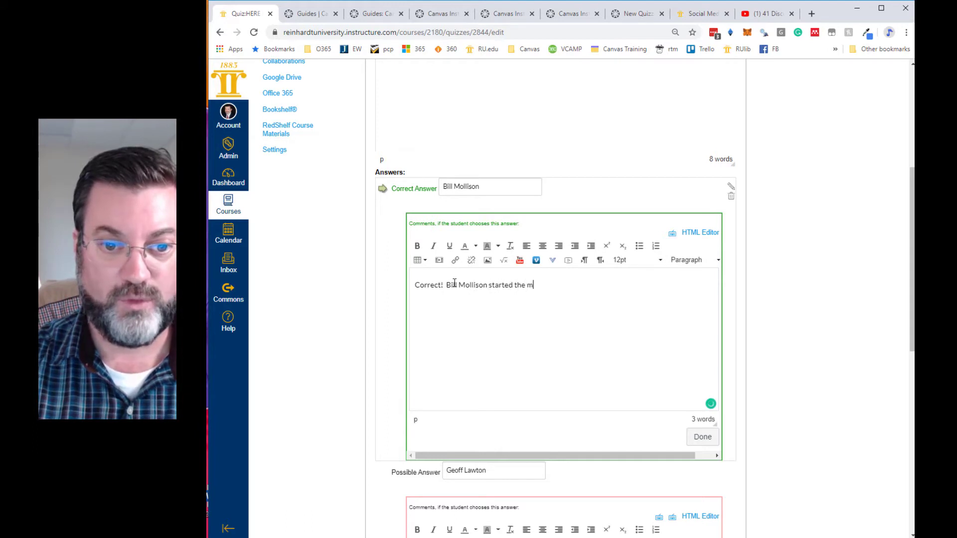
{"action": "type", "text": "ovement of perm"}
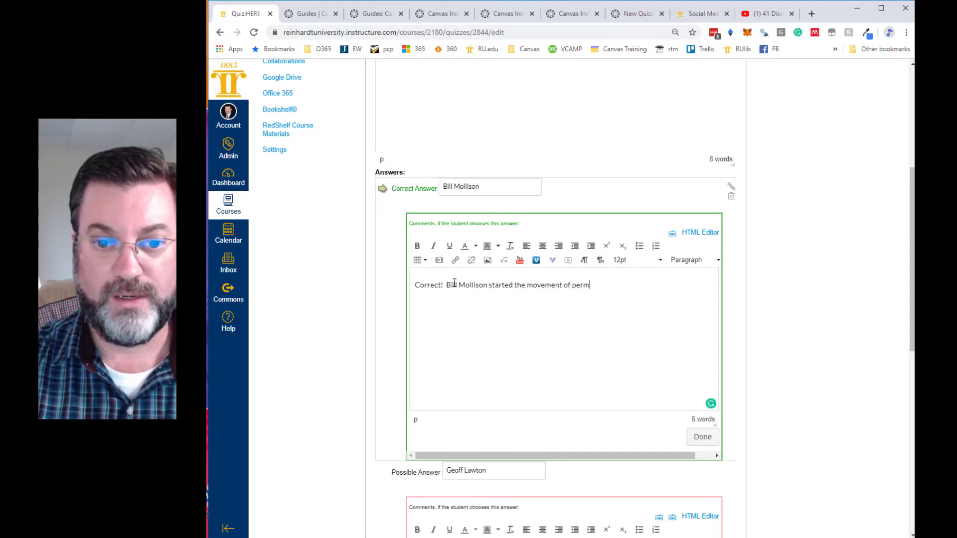
{"action": "type", "text": "anaent ag"}
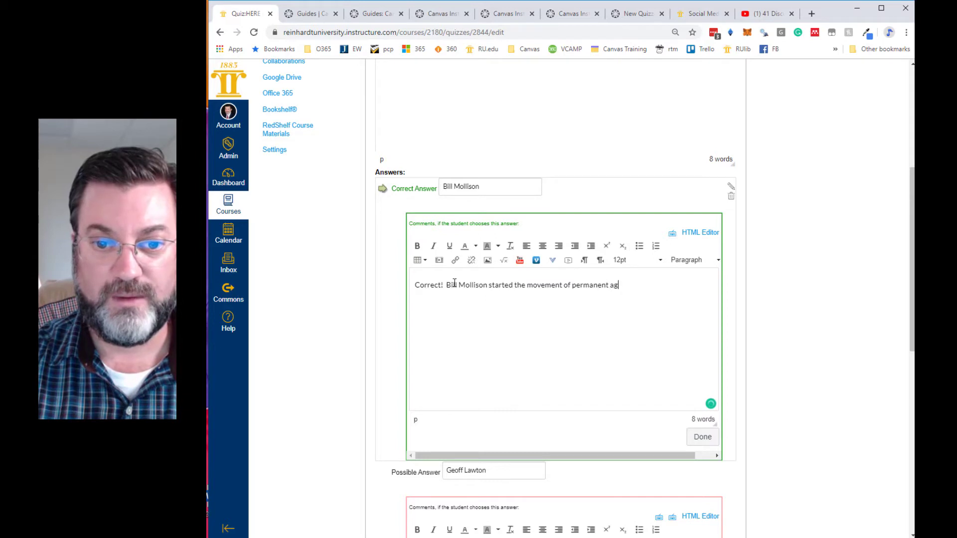
{"action": "key", "text": "BackSpace"}
{"action": "key", "text": "BackSpace"}
{"action": "key", "text": "BackSpace"}
{"action": "key", "text": "BackSpace"}
{"action": "key", "text": "BackSpace"}
{"action": "key", "text": "BackSpace"}
{"action": "key", "text": "BackSpace"}
{"action": "key", "text": "BackSpace"}
{"action": "key", "text": "BackSpace"}
{"action": "key", "text": "BackSpace"}
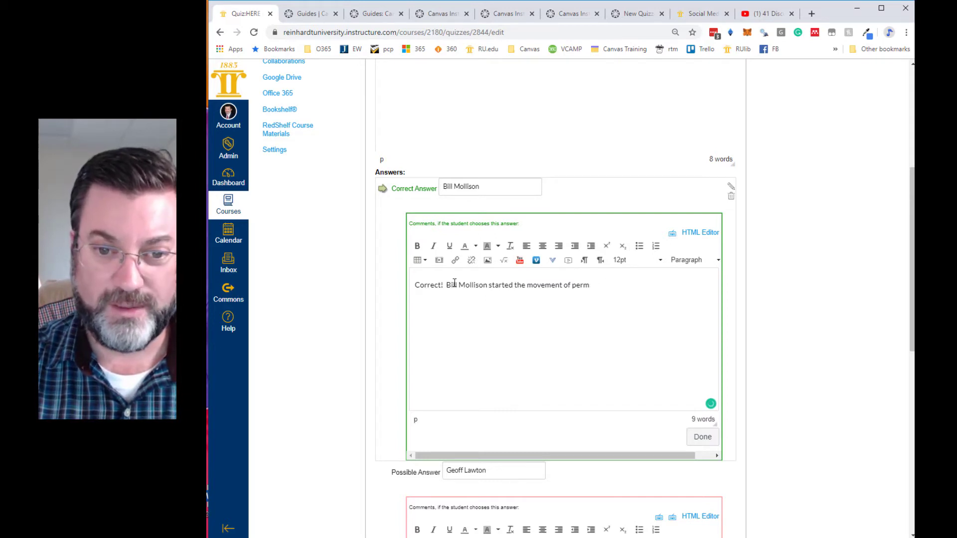
{"action": "type", "text": "rrenial"}
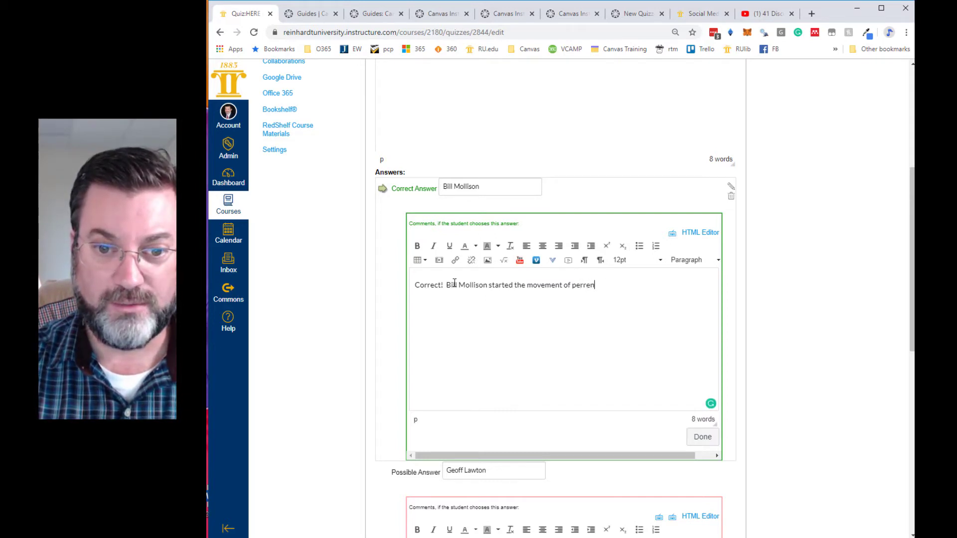
{"action": "key", "text": "BackSpace"}
{"action": "key", "text": "BackSpace"}
{"action": "key", "text": "BackSpace"}
{"action": "key", "text": "BackSpace"}
{"action": "key", "text": "BackSpace"}
{"action": "key", "text": "BackSpace"}
{"action": "type", "text": "ennial"}
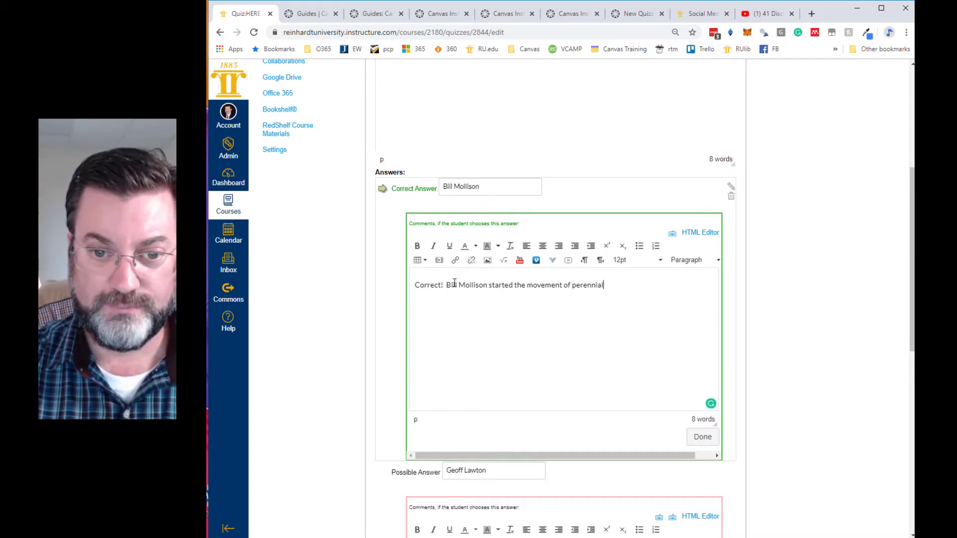
{"action": "type", "text": " agr"}
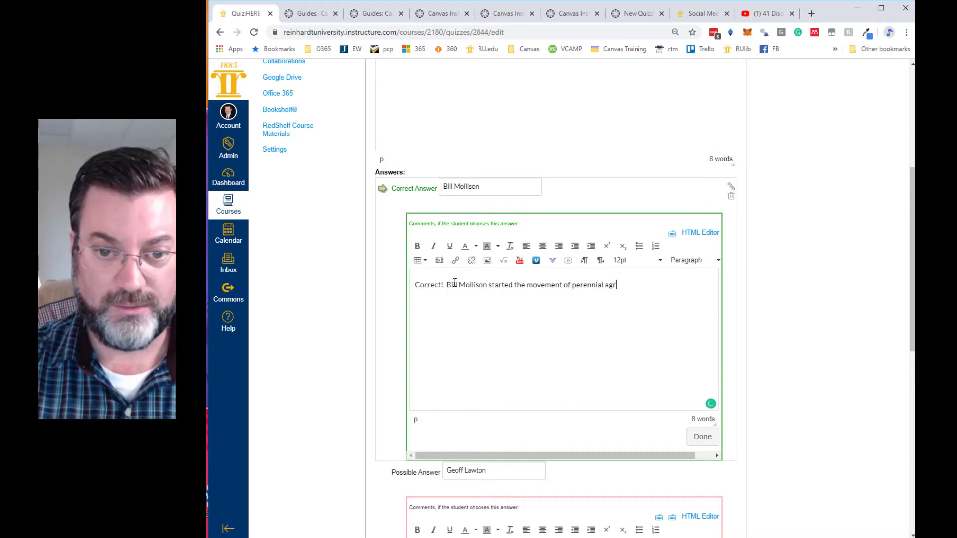
{"action": "type", "text": "iculture and"}
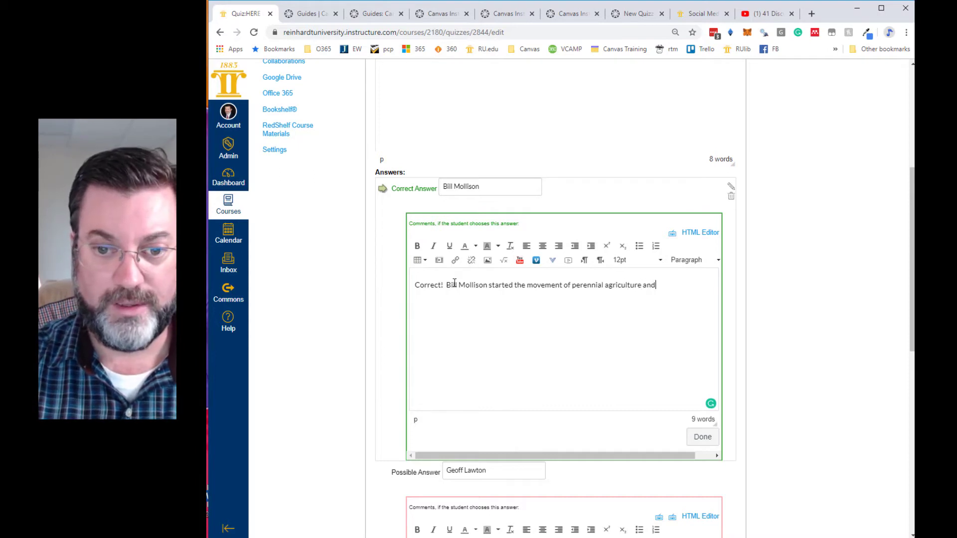
{"action": "type", "text": " branded "}
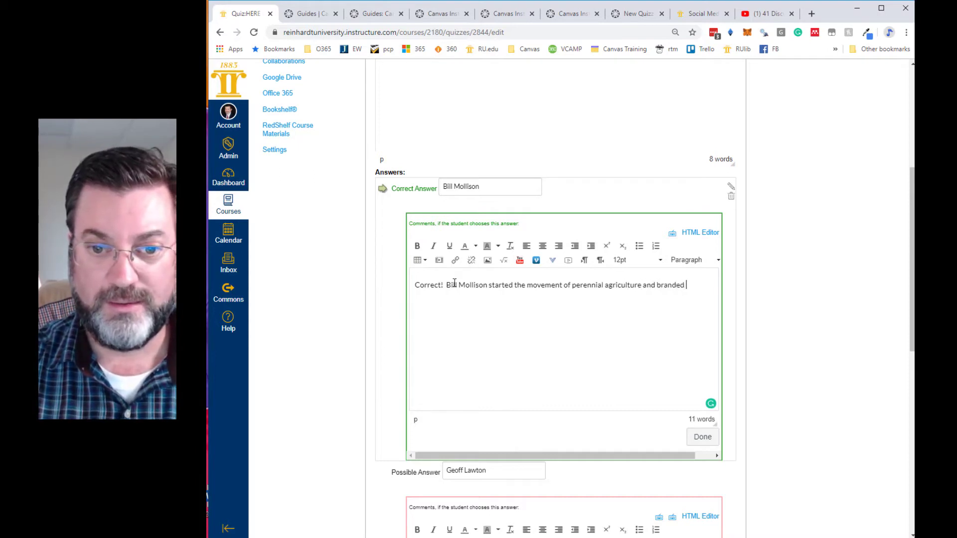
{"action": "type", "text": "is Perm"}
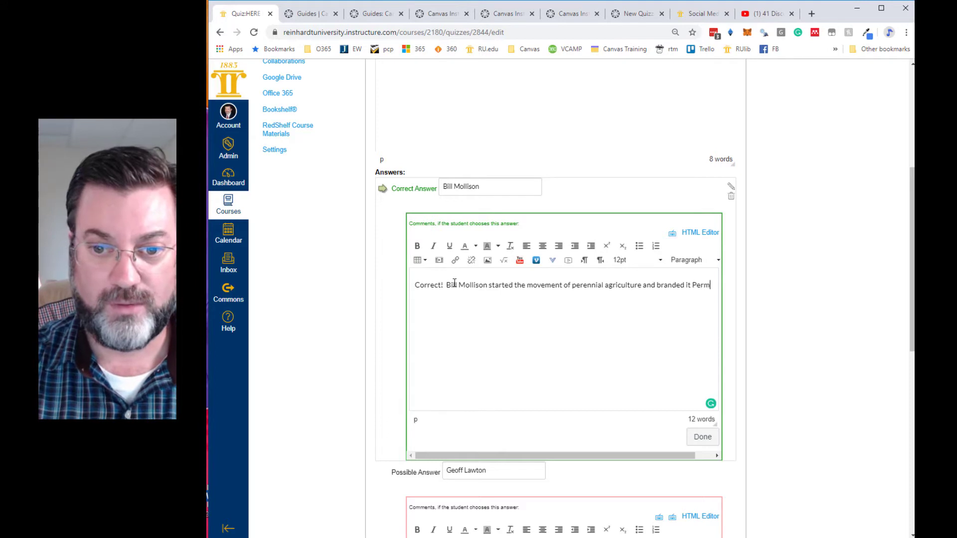
{"action": "type", "text": "aculture."}
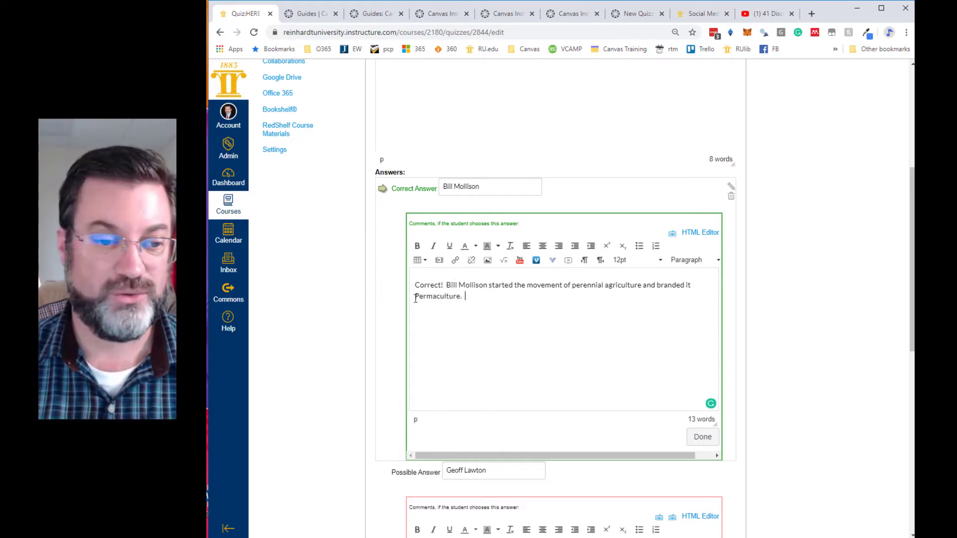
- Set the Founder of Permaculture question to 5 points and save the question with its answers and comments
{"action": "scroll", "coordinate": [338, 339], "scroll_direction": "down", "scroll_amount": 8}
{"action": "scroll", "coordinate": [336, 352], "scroll_direction": "down", "scroll_amount": 1}
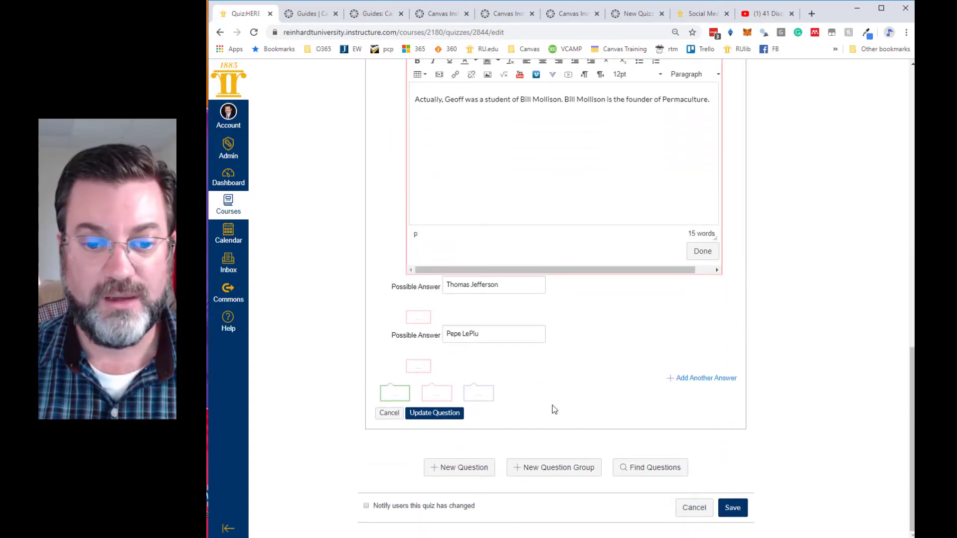
{"action": "scroll", "coordinate": [559, 407], "scroll_direction": "up", "scroll_amount": 1}
{"action": "scroll", "coordinate": [558, 406], "scroll_direction": "up", "scroll_amount": 13}
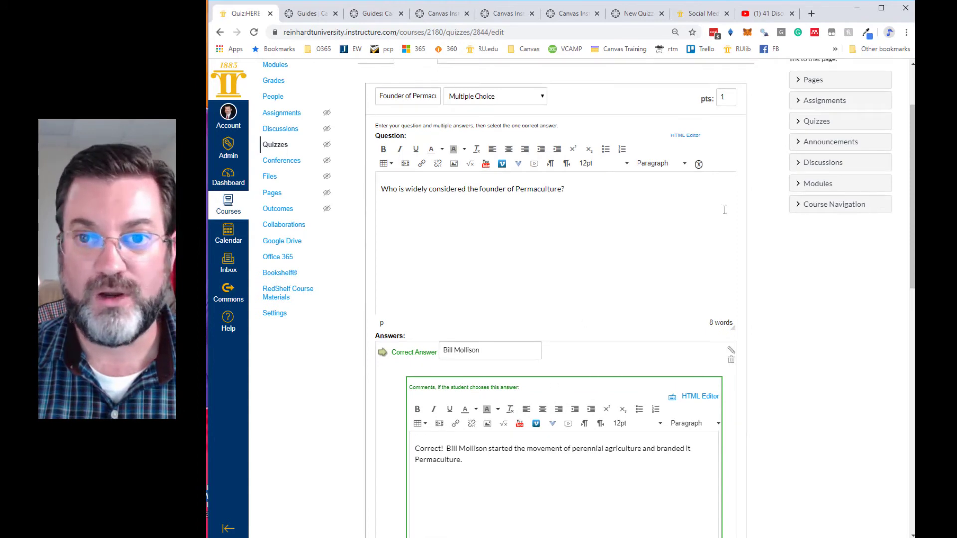
{"action": "double_click", "coordinate": [729, 96]}
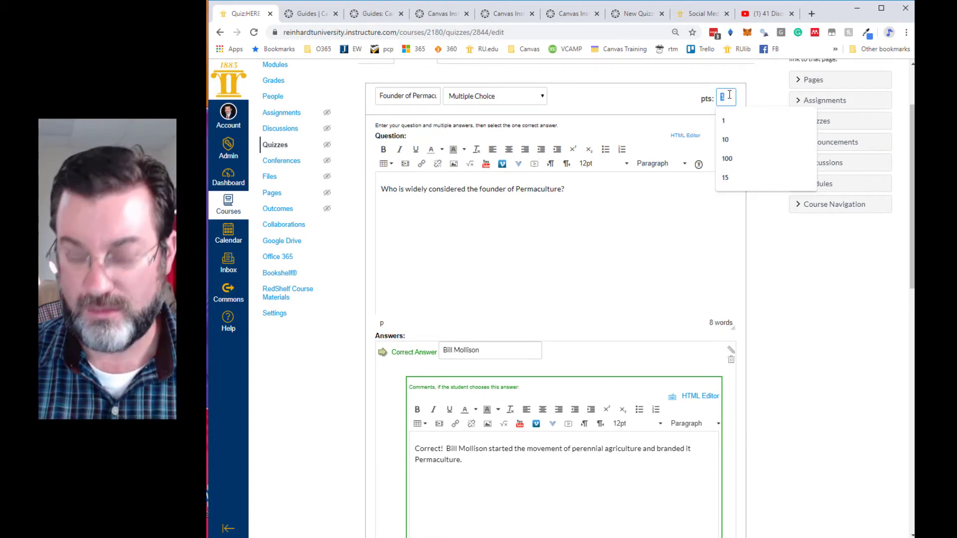
{"action": "type", "text": "5"}
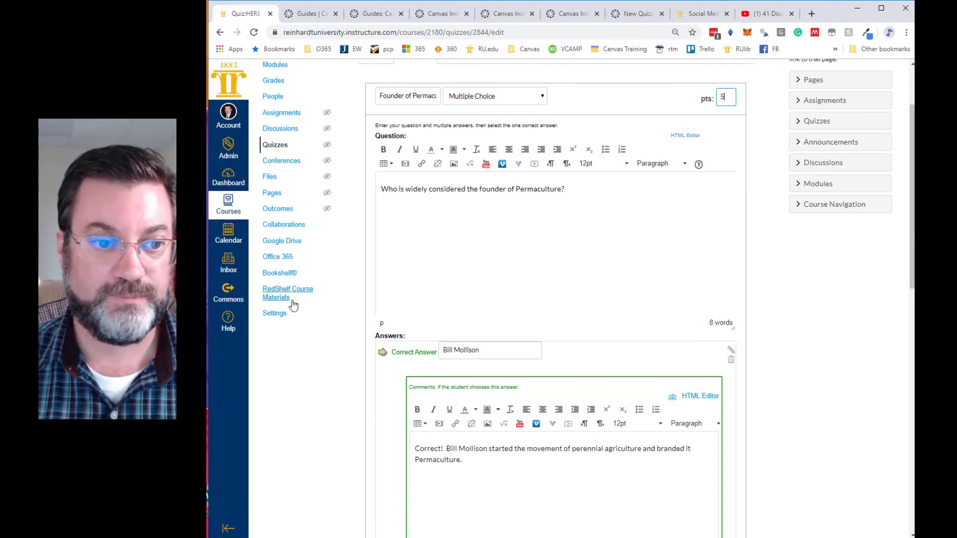
{"action": "scroll", "coordinate": [346, 357], "scroll_direction": "down", "scroll_amount": 12}
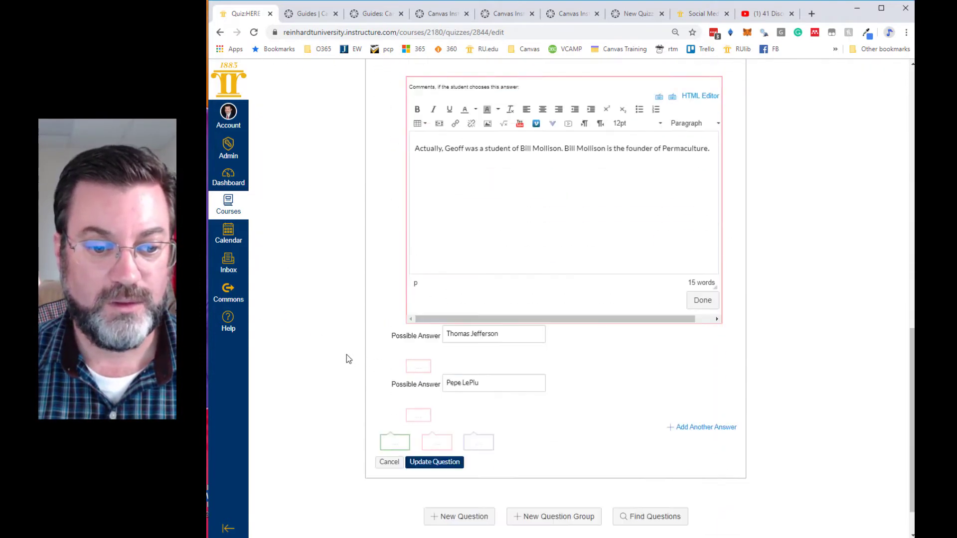
{"action": "left_click", "coordinate": [430, 416]}
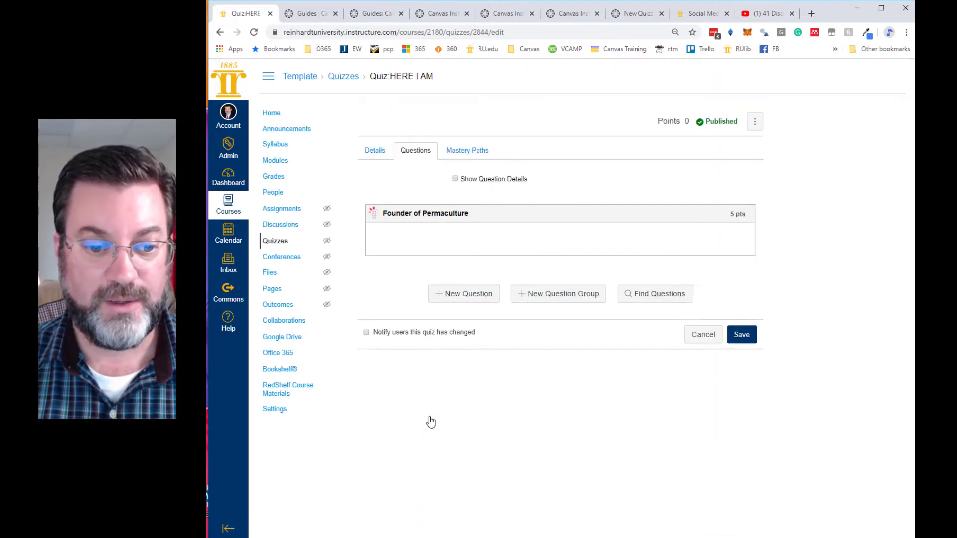
- Add a new True/False question to the quiz and name it "Where permaculture"
{"action": "left_click", "coordinate": [474, 302]}
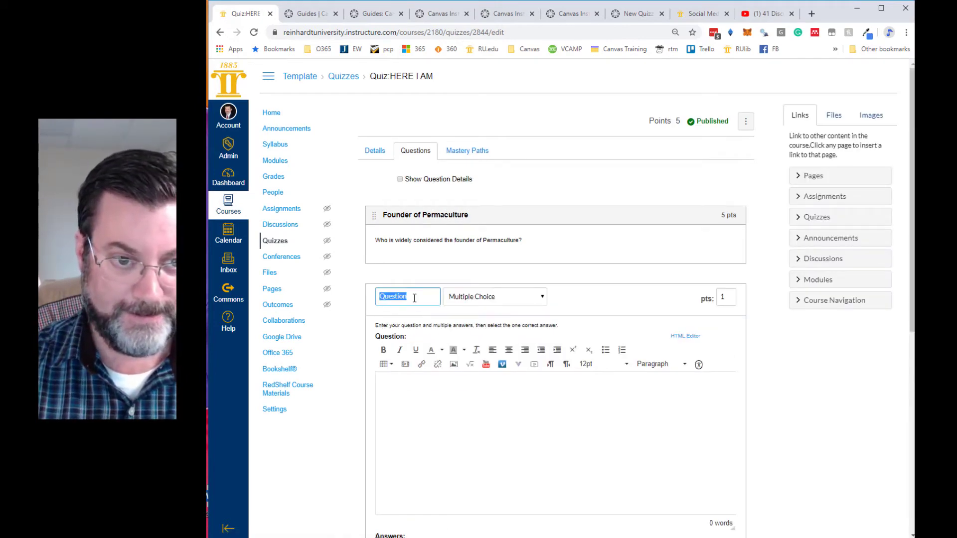
{"action": "left_click", "coordinate": [474, 298]}
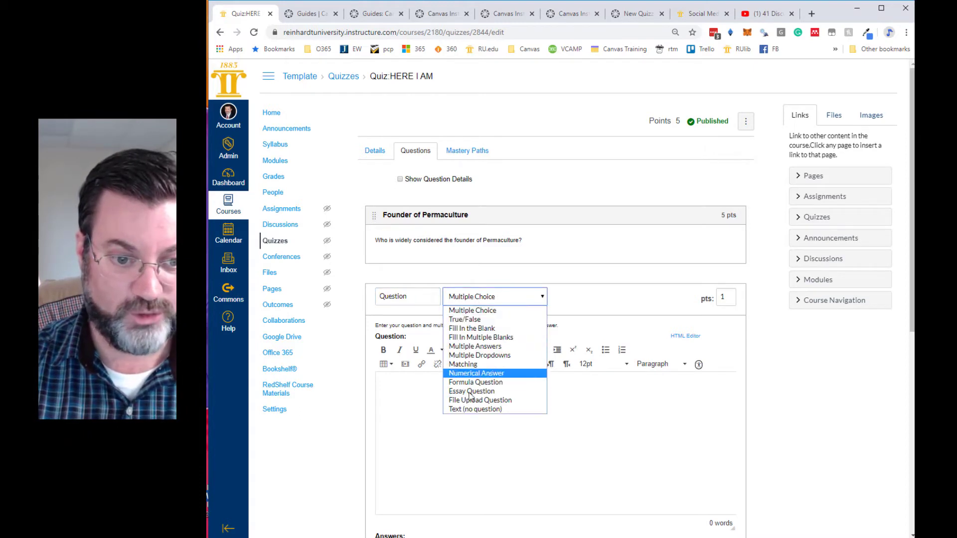
{"action": "left_click", "coordinate": [464, 320]}
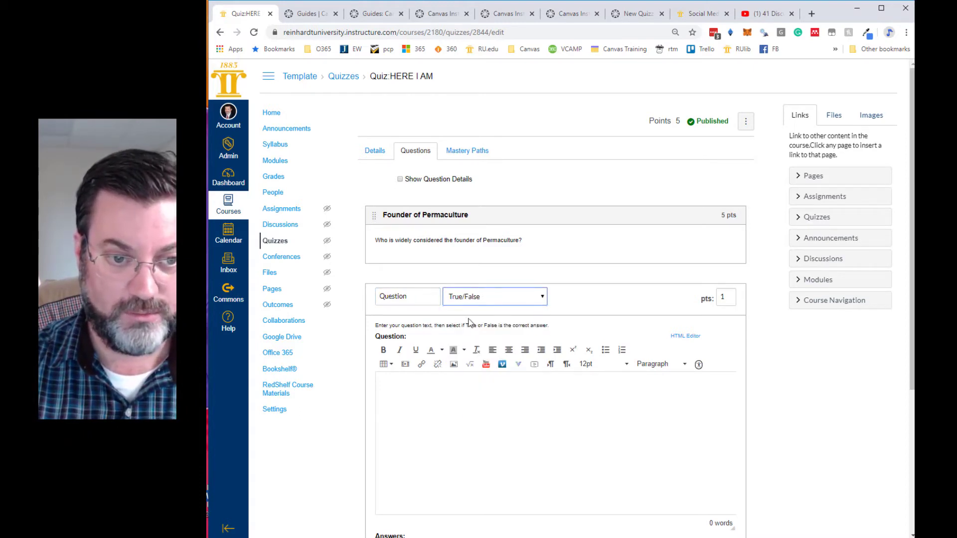
{"action": "left_click", "coordinate": [409, 299]}
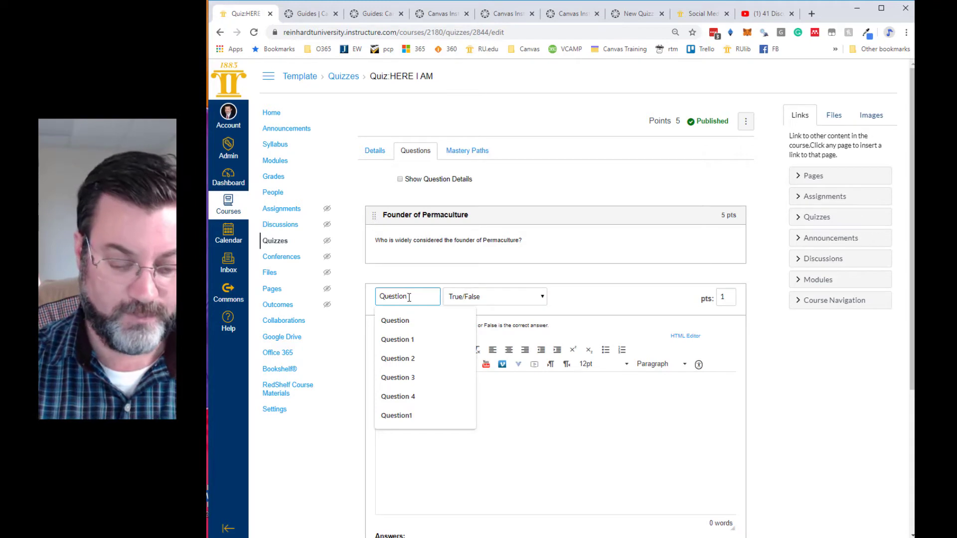
{"action": "left_click_drag", "start_coordinate": [408, 297], "coordinate": [377, 298]}
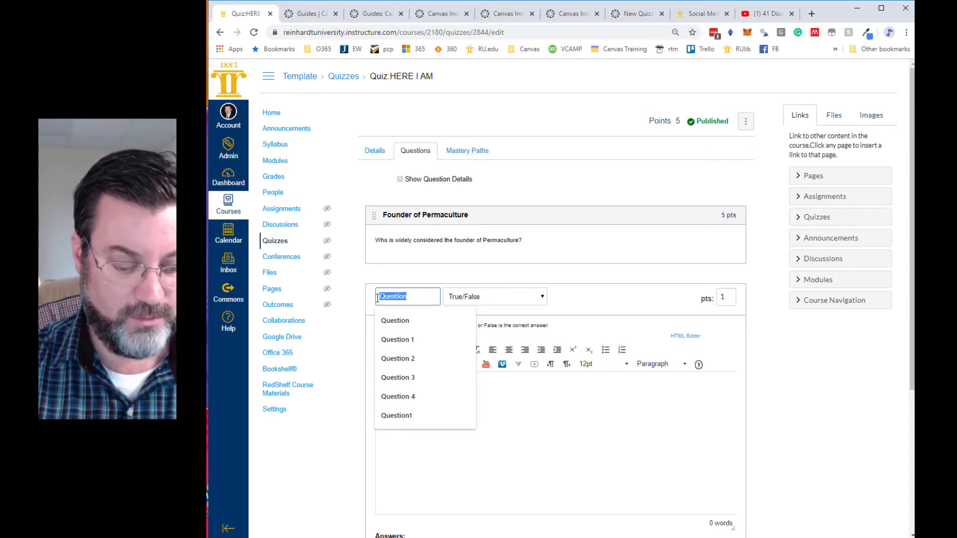
{"action": "type", "text": "Where"}
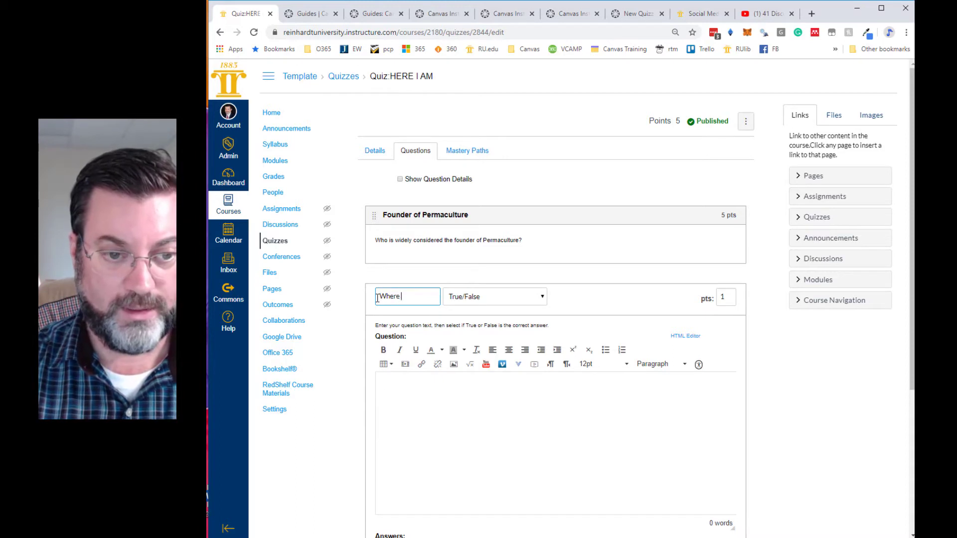
{"action": "type", "text": " permaculture"}
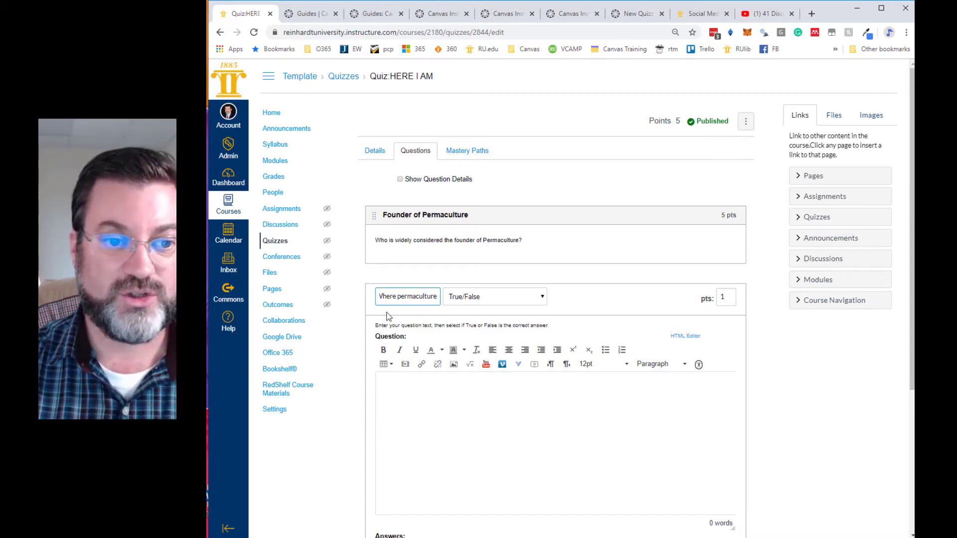
- Enter the question text "Permaculture started in New Zealand." for the True/False question
{"action": "left_click", "coordinate": [423, 418]}
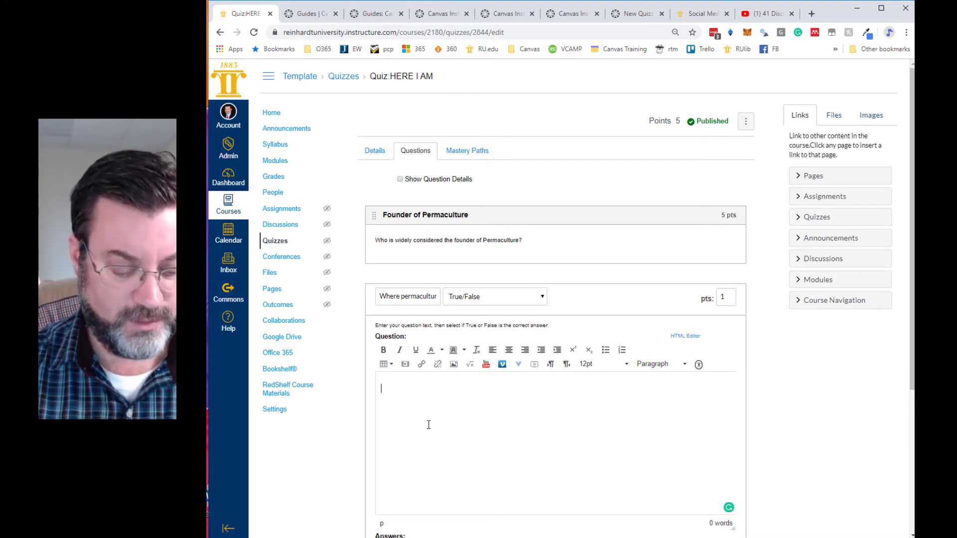
{"action": "type", "text": "Perma"}
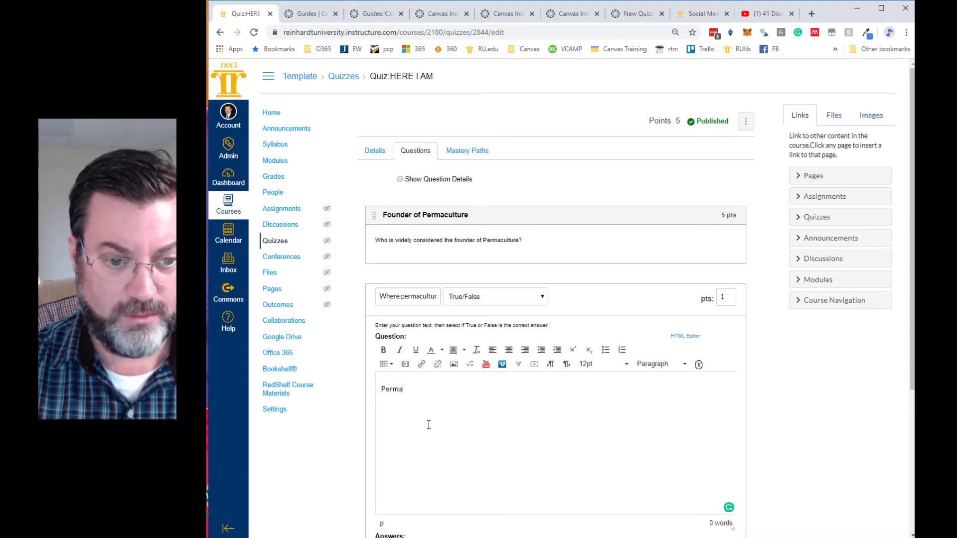
{"action": "type", "text": "culture"}
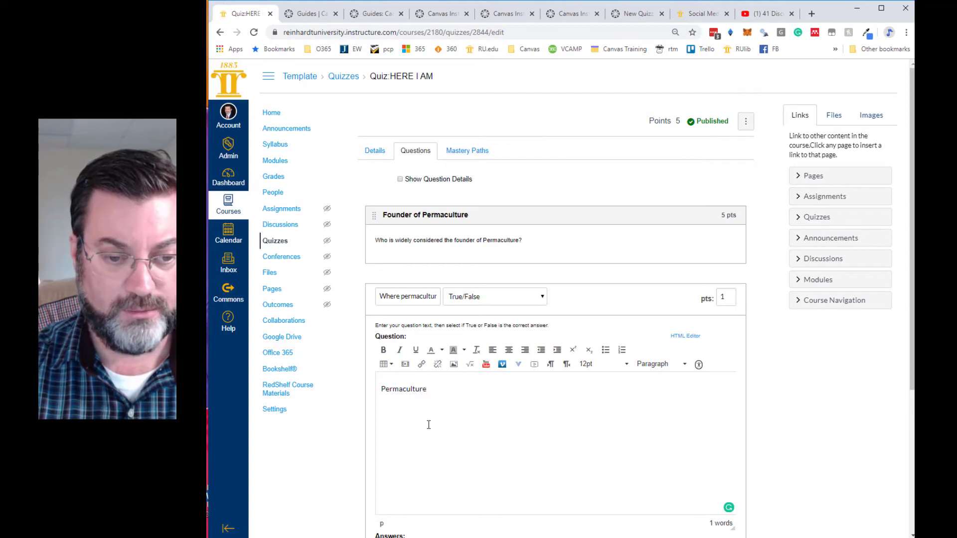
{"action": "type", "text": " started"}
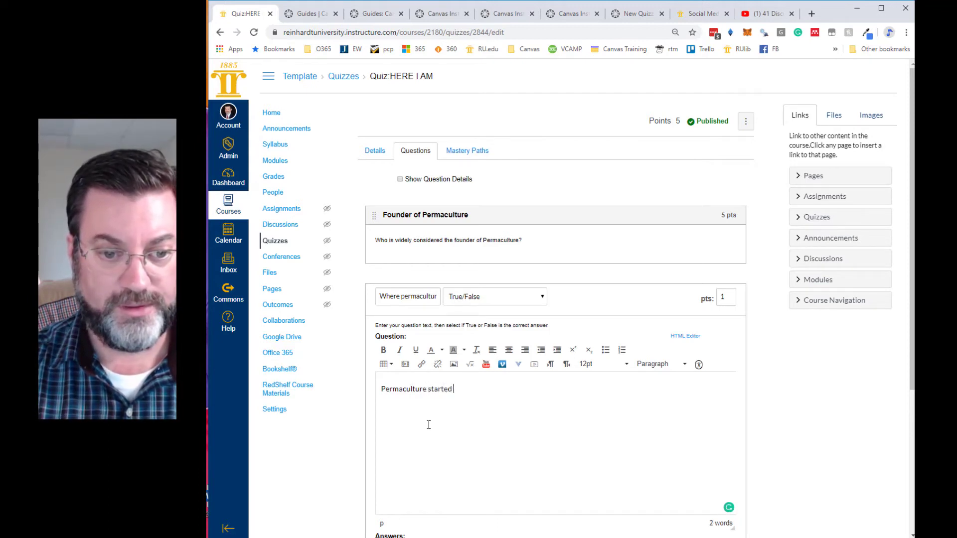
{"action": "type", "text": " in New Zealand."}
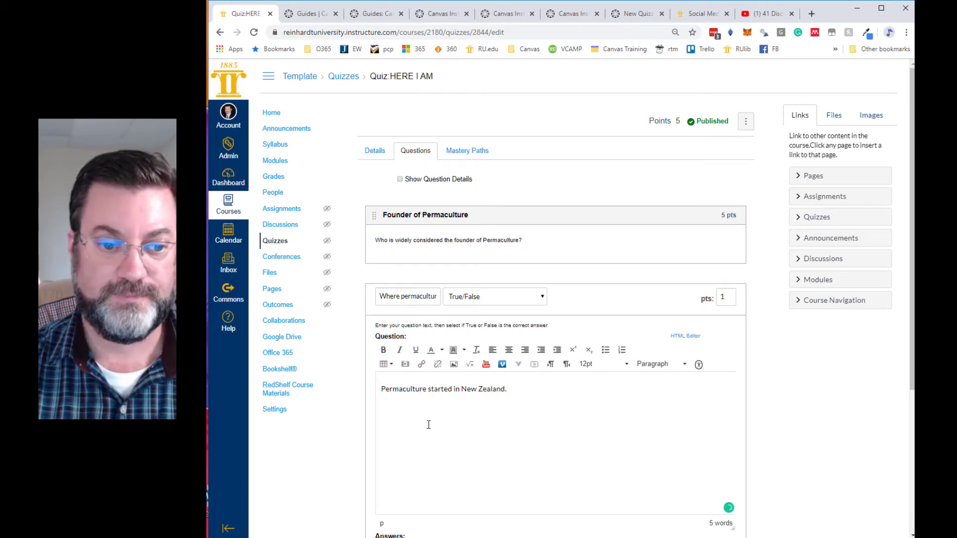
- Start the feedback comment for the True answer with "Correct. Bill Mollison"
{"action": "scroll", "coordinate": [461, 403], "scroll_direction": "down", "scroll_amount": 4}
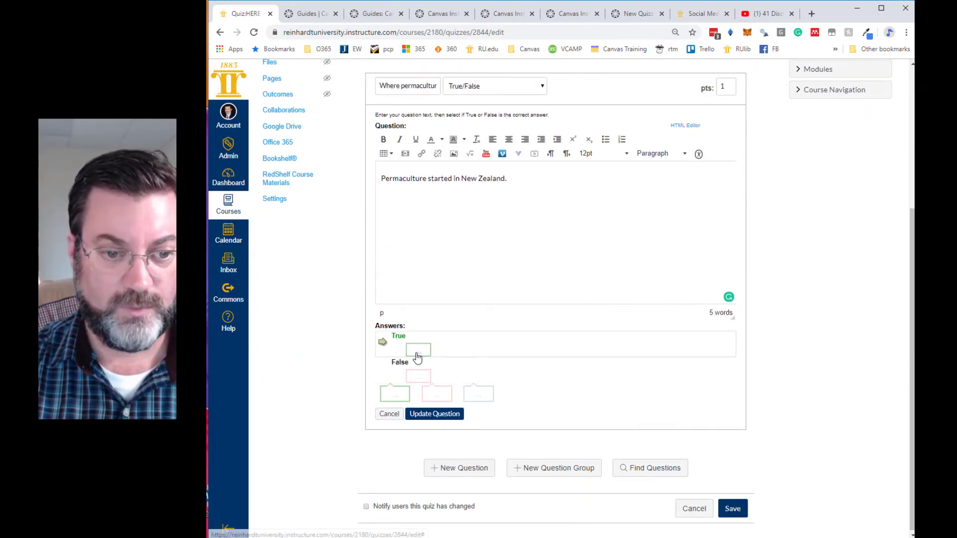
{"action": "left_click", "coordinate": [419, 351]}
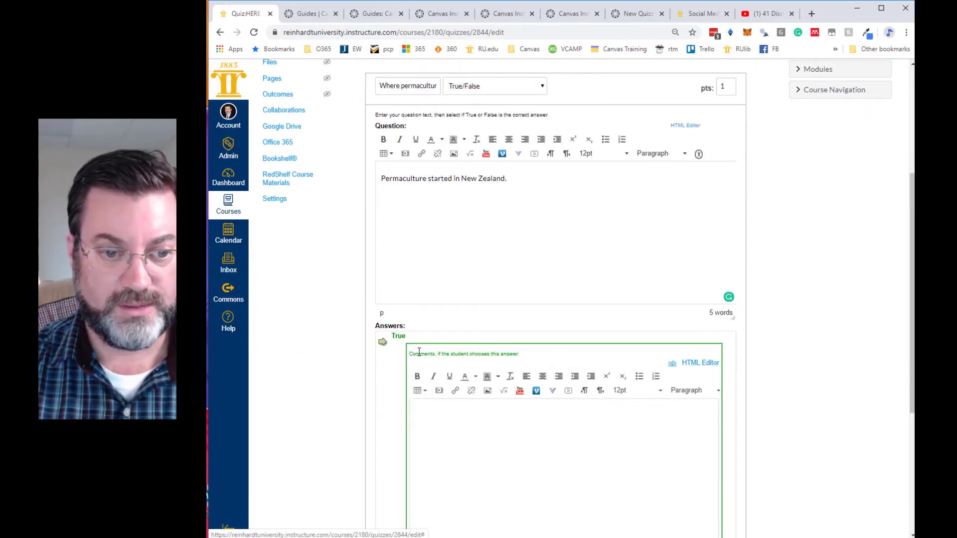
{"action": "left_click", "coordinate": [439, 420]}
{"action": "type", "text": "Correct. Bill Mollison"}
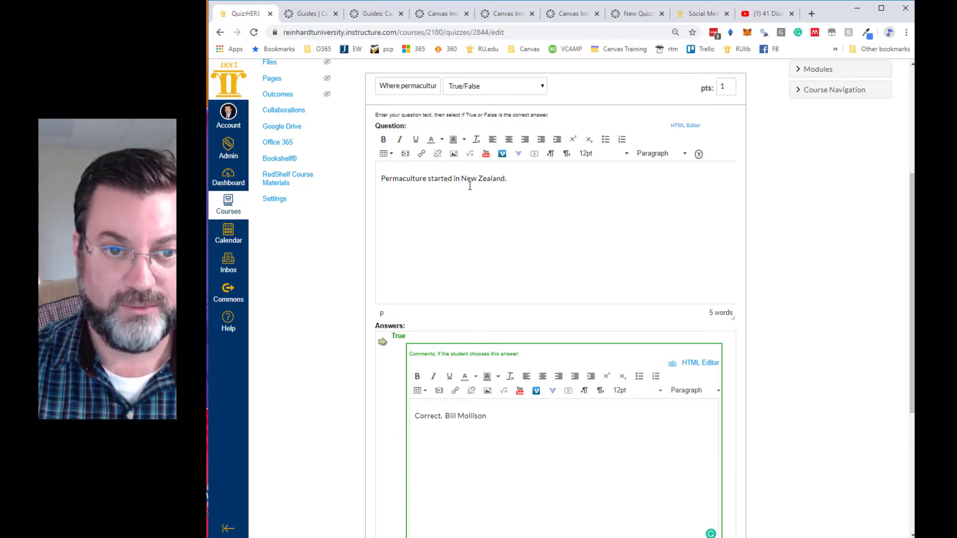
- Change the question text to "Permaculture started in Tazmania." and complete the True answer's comment as "Correct. Bill Mollison is a Tazmanian."
{"action": "left_click_drag", "start_coordinate": [461, 178], "coordinate": [505, 178]}
{"action": "type", "text": "Tazmania"}
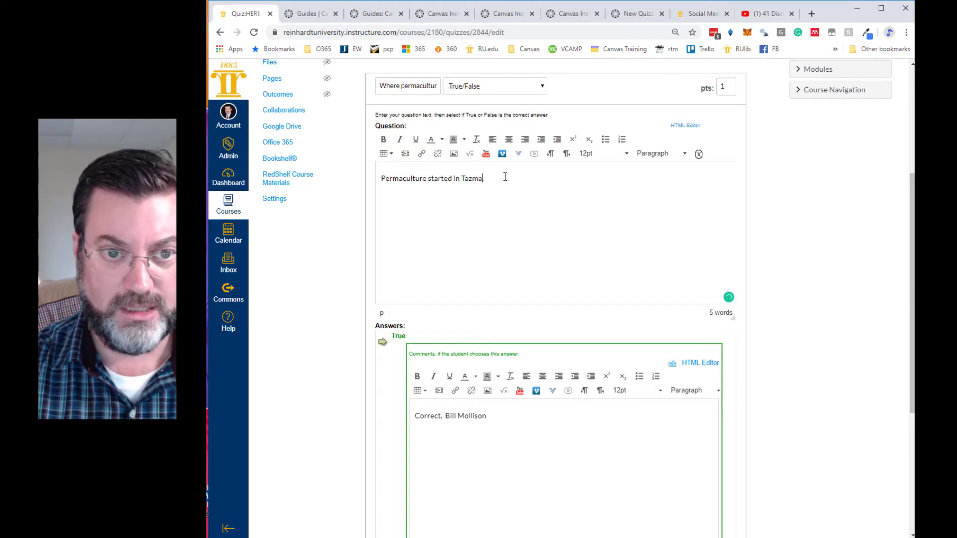
{"action": "left_click", "coordinate": [490, 414]}
{"action": "type", "text": "is a Tazmaninan"}
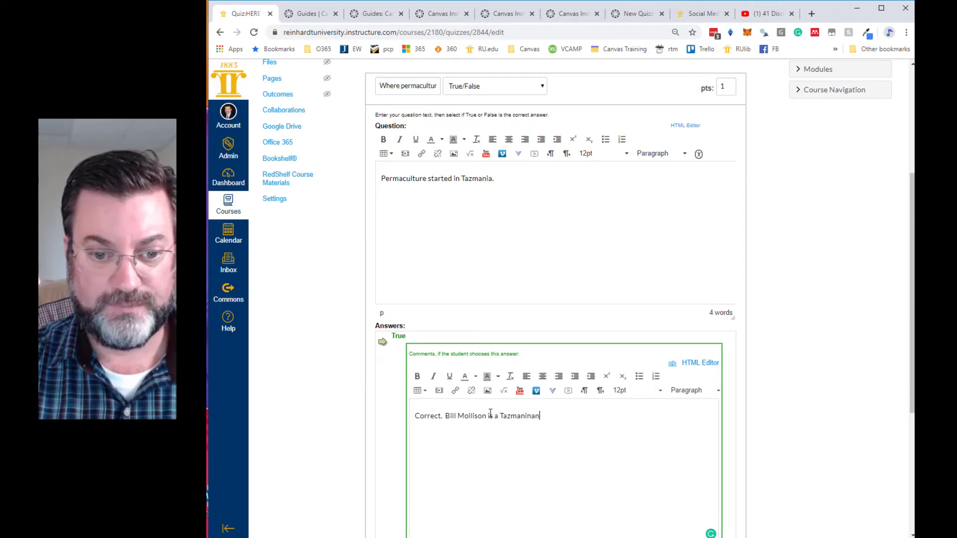
{"action": "key", "text": "BackSpace"}
{"action": "key", "text": "BackSpace"}
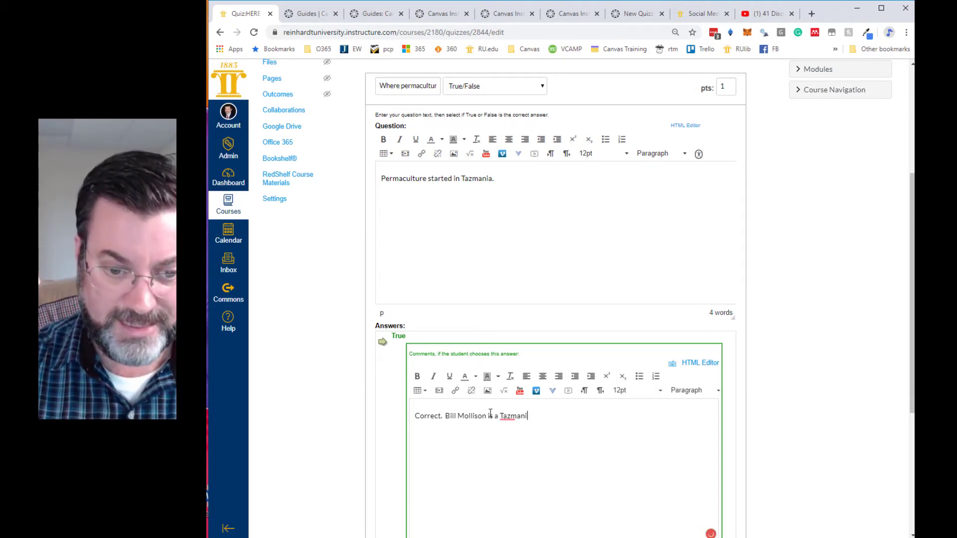
{"action": "type", "text": "an."}
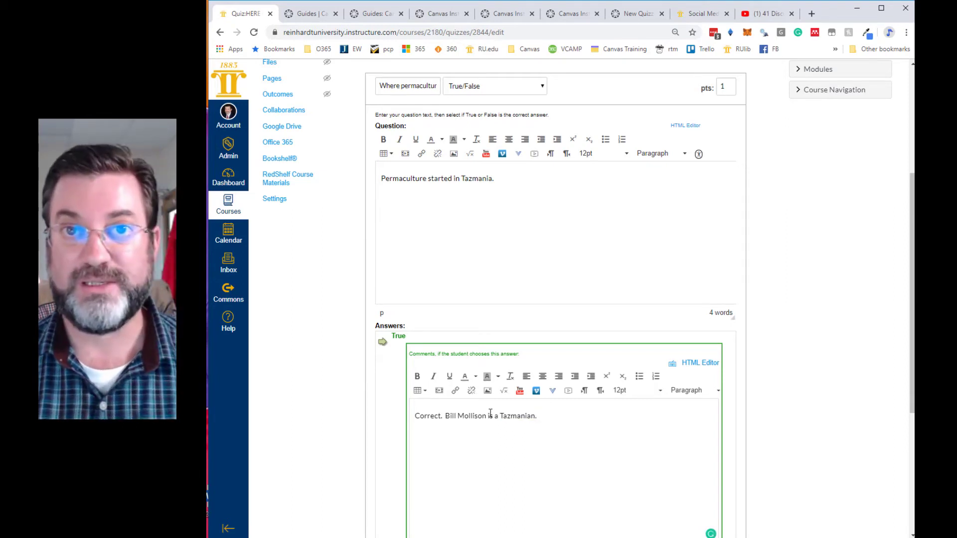
- Set the Where permaculture question to 5 points and save the question
{"action": "scroll", "coordinate": [367, 422], "scroll_direction": "down", "scroll_amount": 5}
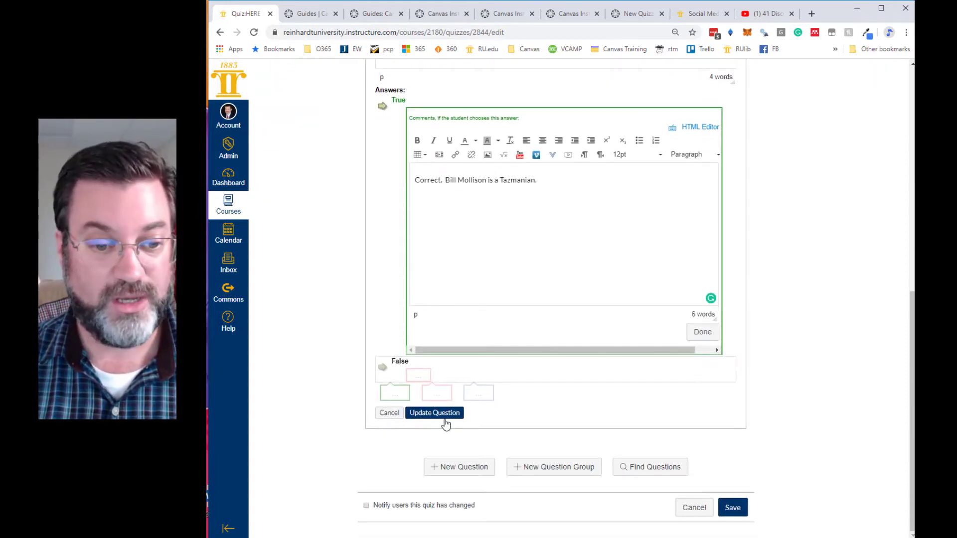
{"action": "scroll", "coordinate": [637, 363], "scroll_direction": "up", "scroll_amount": 8}
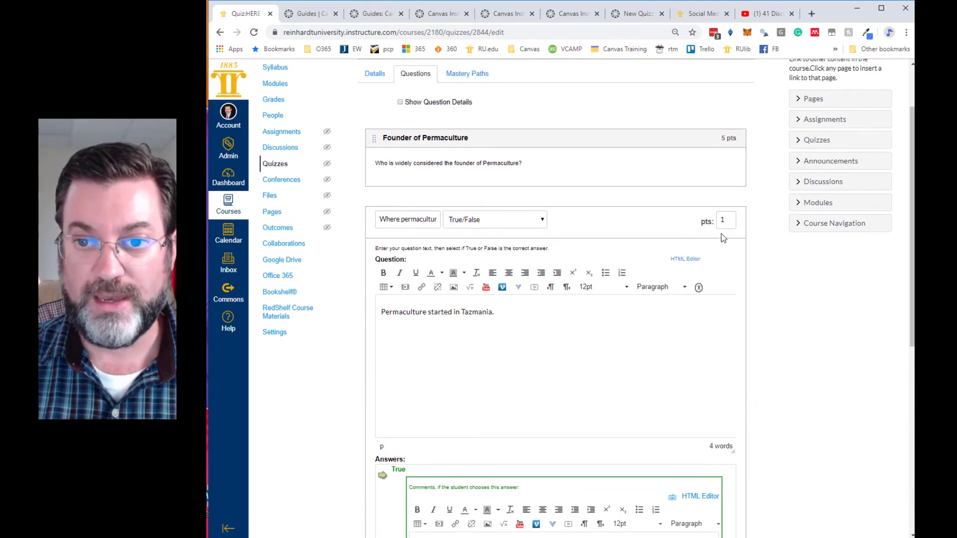
{"action": "double_click", "coordinate": [725, 220]}
{"action": "type", "text": "5"}
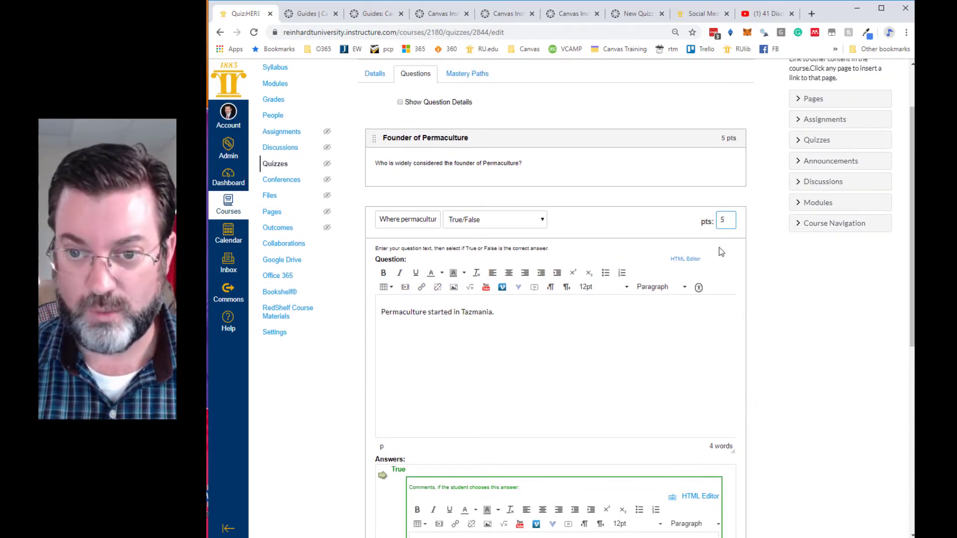
{"action": "scroll", "coordinate": [761, 328], "scroll_direction": "down", "scroll_amount": 8}
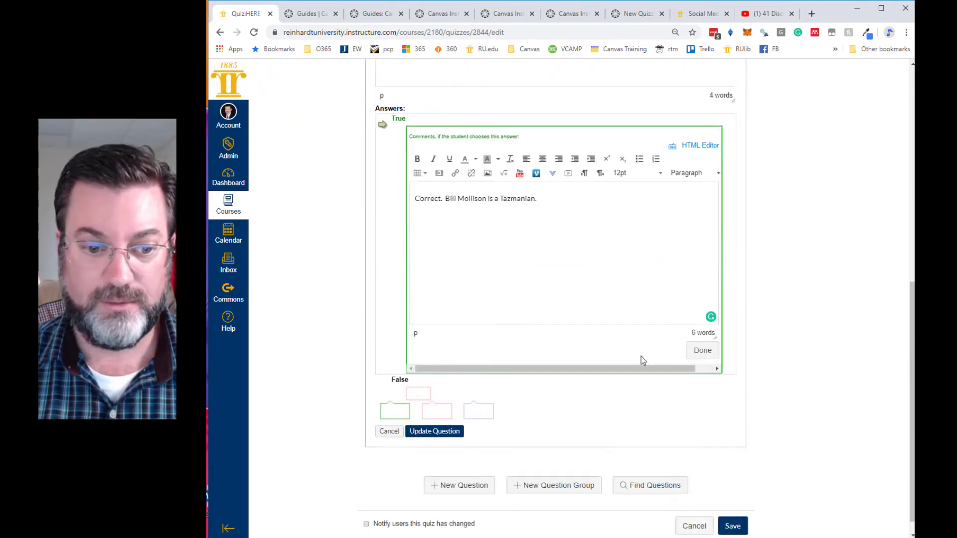
{"action": "left_click", "coordinate": [443, 414]}
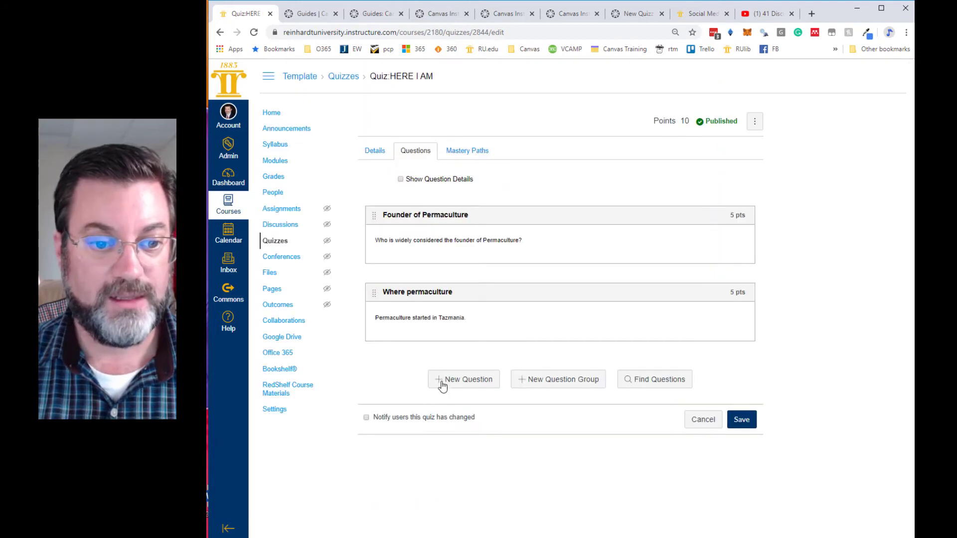
- Add a new Matching question to the quiz, name it "Design Process", and place the cursor in its question text
{"action": "left_click", "coordinate": [473, 382]}
{"action": "left_click", "coordinate": [516, 375]}
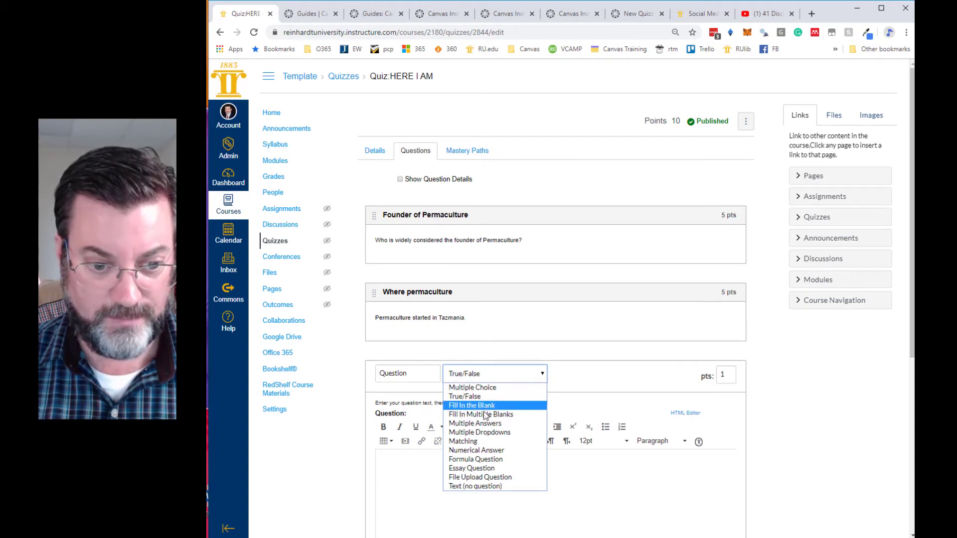
{"action": "left_click", "coordinate": [473, 443]}
{"action": "scroll", "coordinate": [476, 442], "scroll_direction": "down", "scroll_amount": 3}
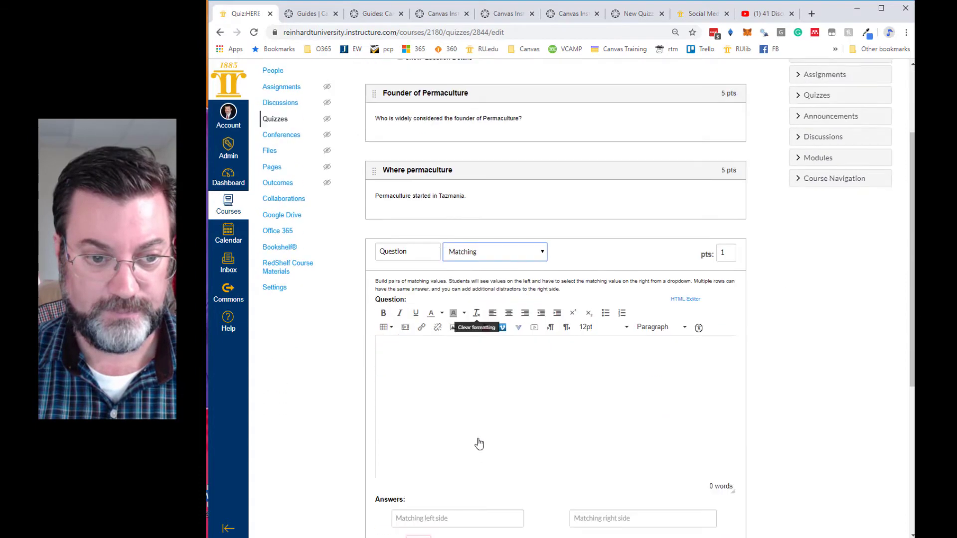
{"action": "double_click", "coordinate": [407, 217]}
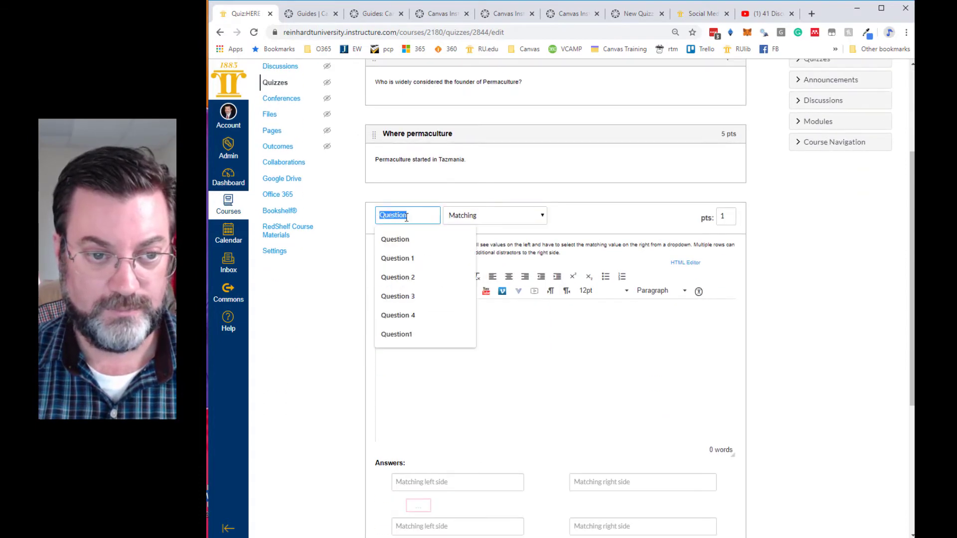
{"action": "type", "text": "Design Process"}
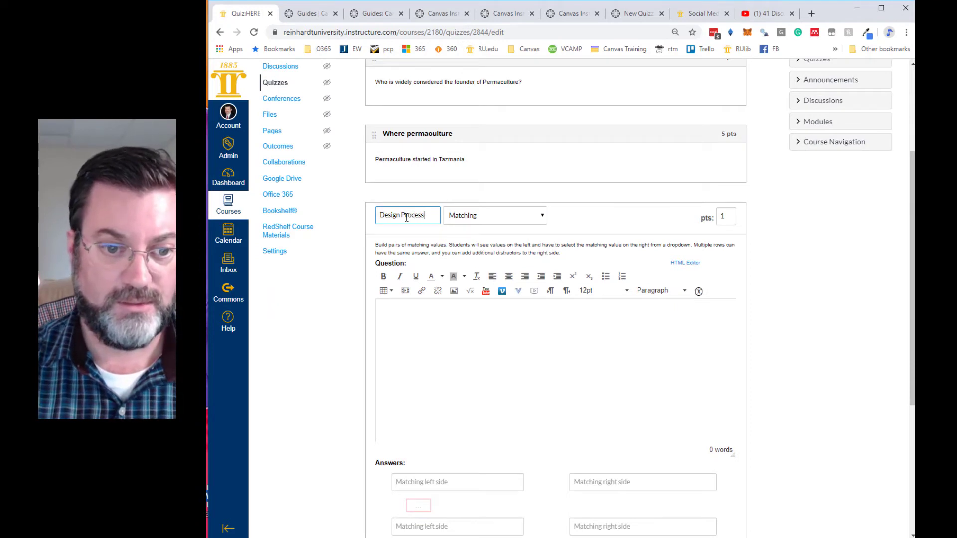
{"action": "left_click", "coordinate": [421, 316]}
{"action": "scroll", "coordinate": [428, 316], "scroll_direction": "down", "scroll_amount": 2}
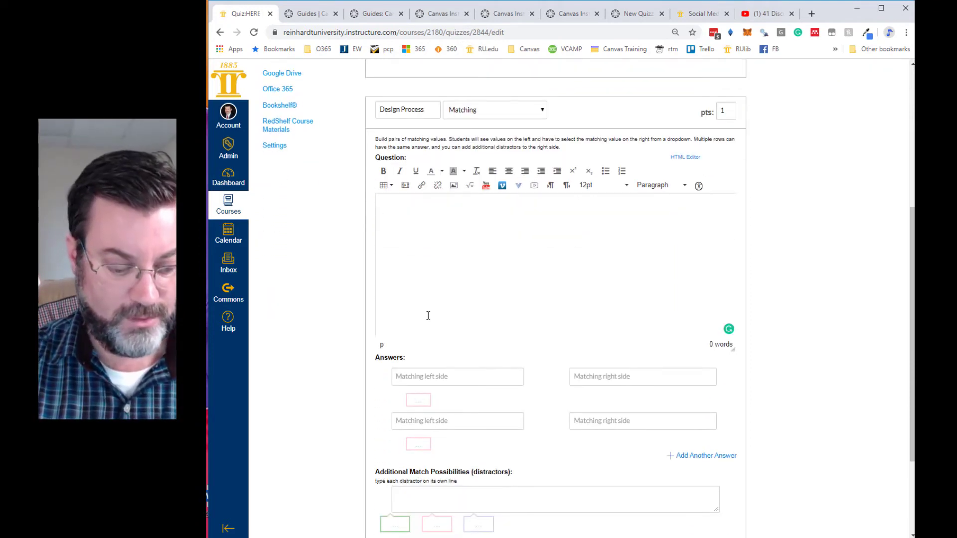
{"action": "type", "text": "Which "}
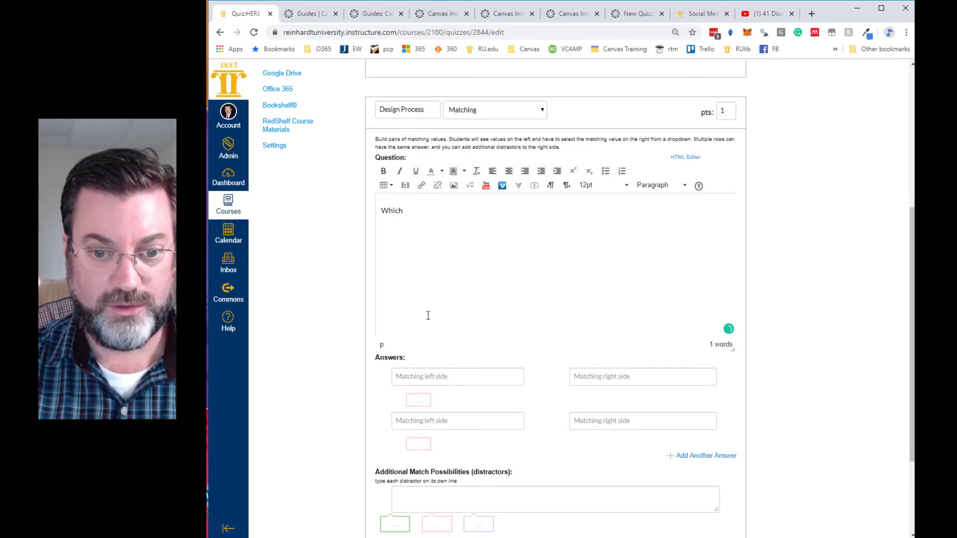
{"action": "type", "text": "term"}
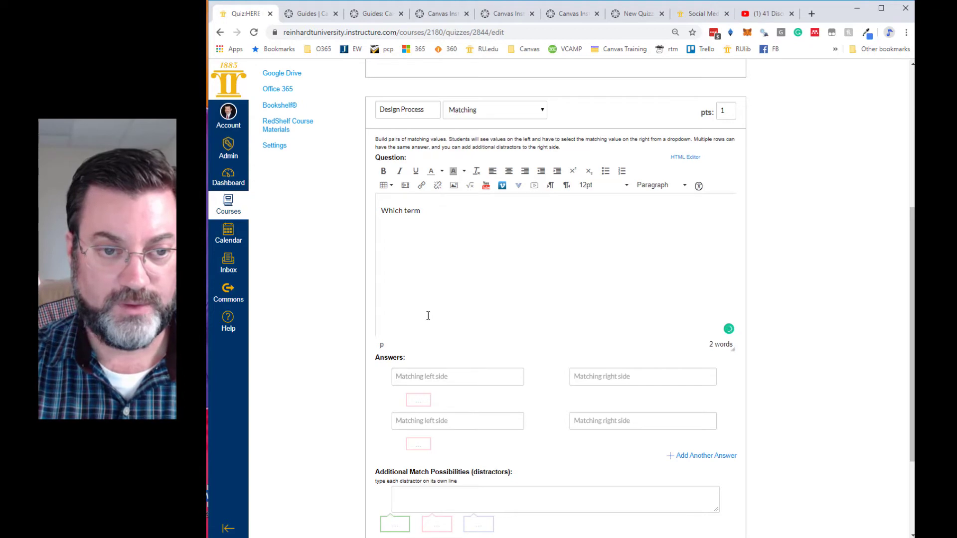
{"action": "key", "text": "BackSpace"}
{"action": "key", "text": "BackSpace"}
{"action": "key", "text": "BackSpace"}
{"action": "key", "text": "BackSpace"}
{"action": "key", "text": "BackSpace"}
{"action": "key", "text": "BackSpace"}
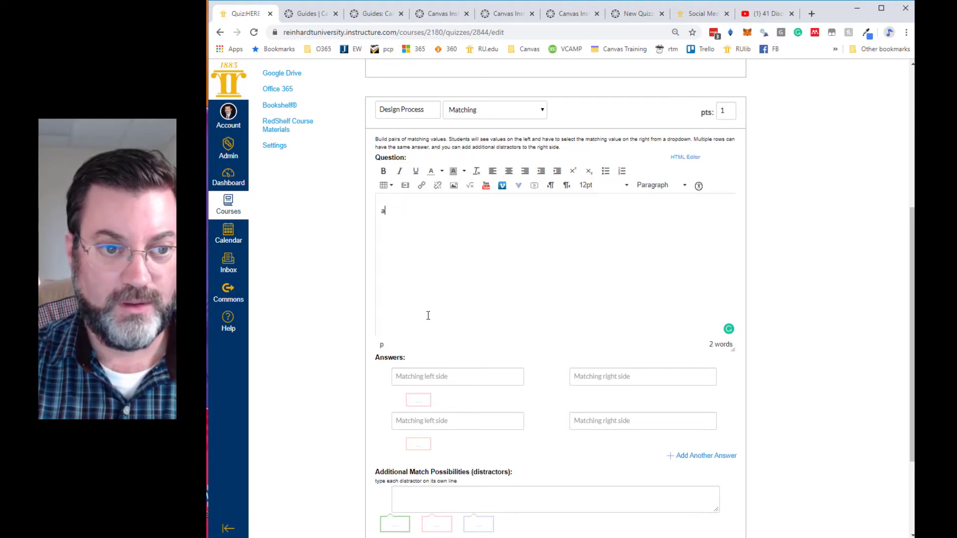
- Enter the question text "Match the term with the correct definition." for the Matching question
{"action": "type", "text": "Match"}
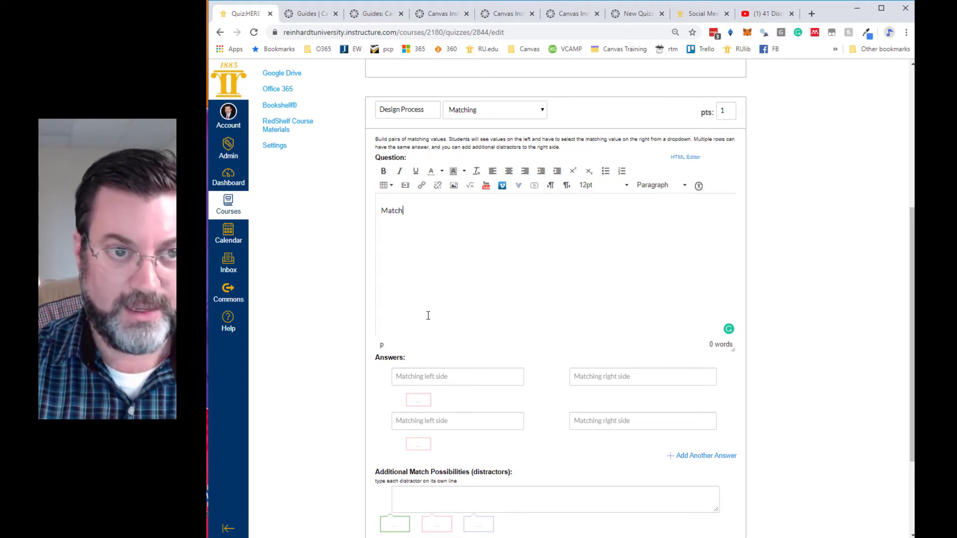
{"action": "type", "text": " the term with the correct defintion."}
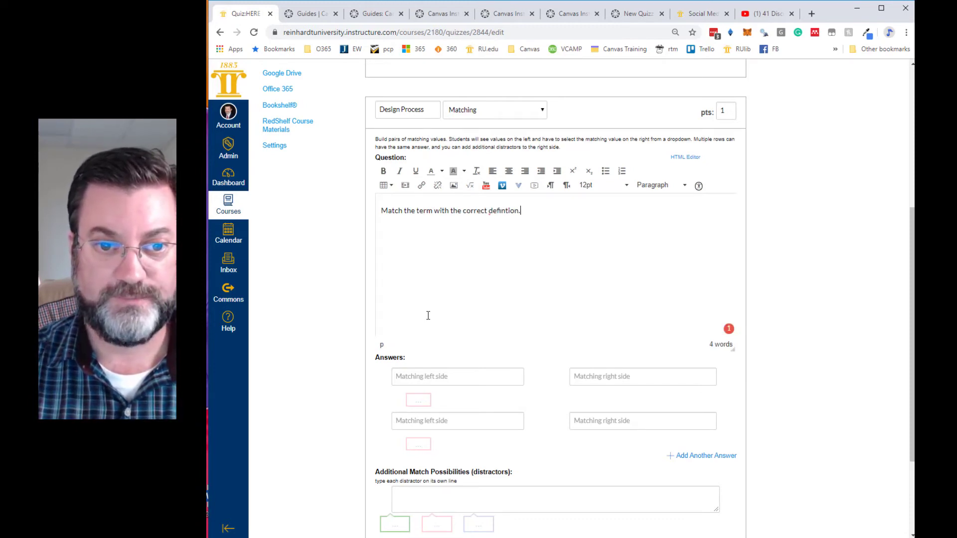
{"action": "key", "text": "BackSpace"}
{"action": "key", "text": "BackSpace"}
{"action": "key", "text": "BackSpace"}
{"action": "key", "text": "BackSpace"}
{"action": "key", "text": "BackSpace"}
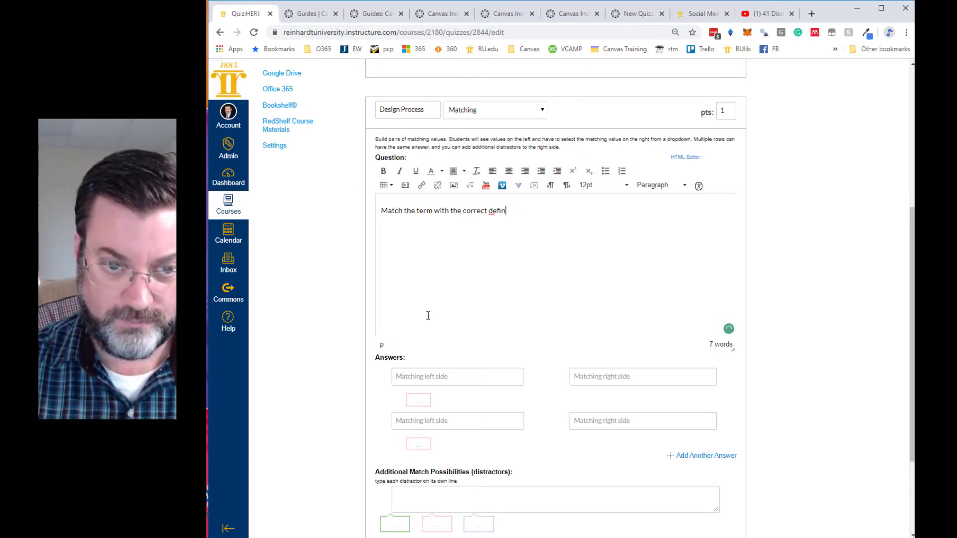
{"action": "type", "text": "ition."}
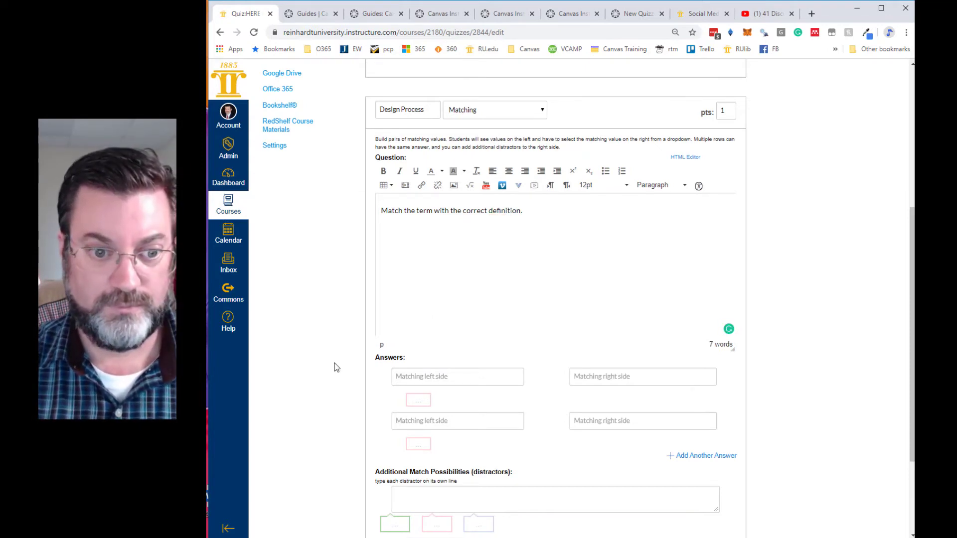
- Fill in the first matching pair with "Humus" and the definition "Organic material in soil"
{"action": "scroll", "coordinate": [342, 364], "scroll_direction": "down", "scroll_amount": 2}
{"action": "left_click", "coordinate": [426, 269]}
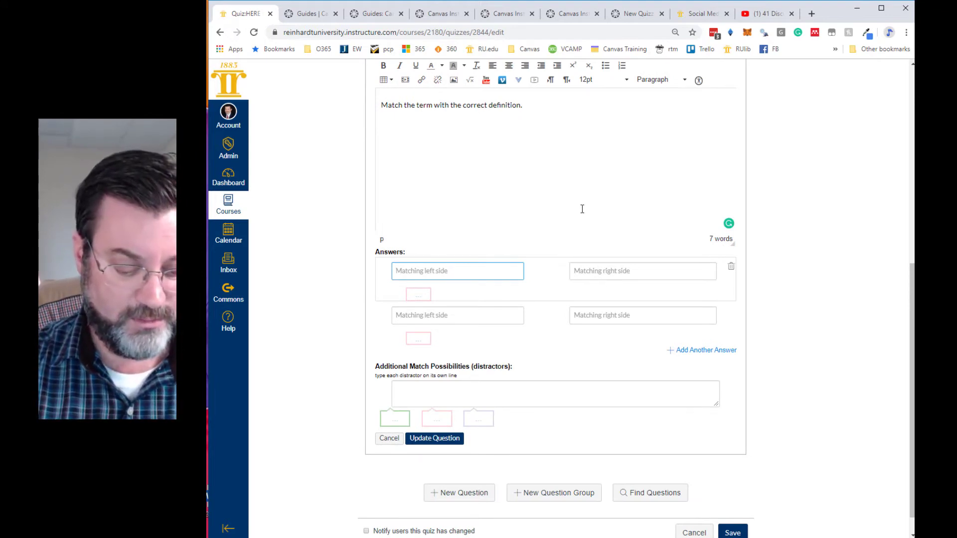
{"action": "type", "text": "Humus"}
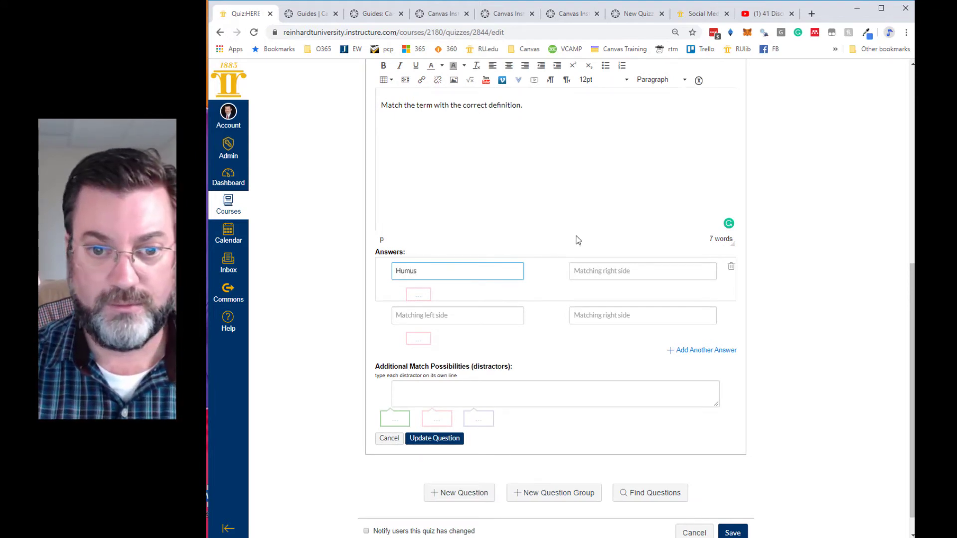
{"action": "left_click", "coordinate": [604, 270]}
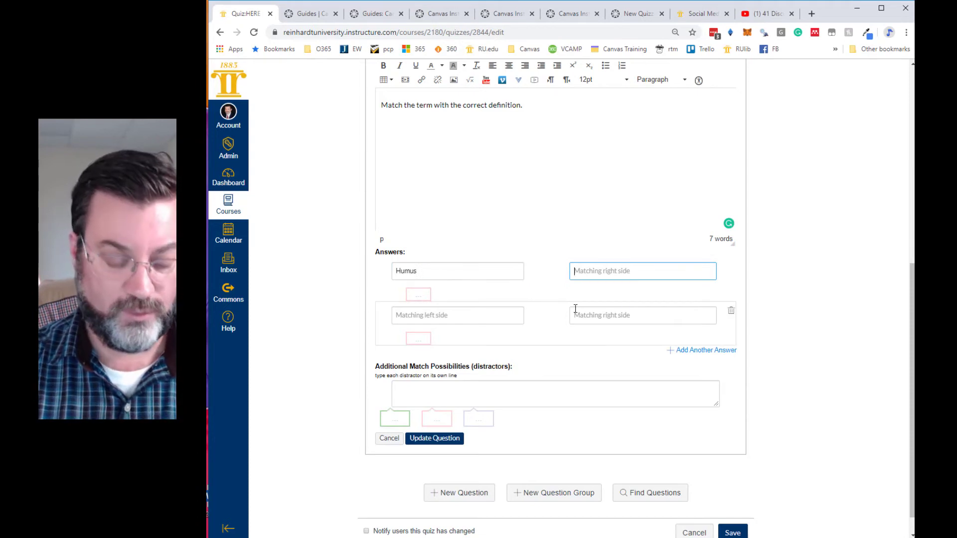
{"action": "type", "text": "Organic material in soil"}
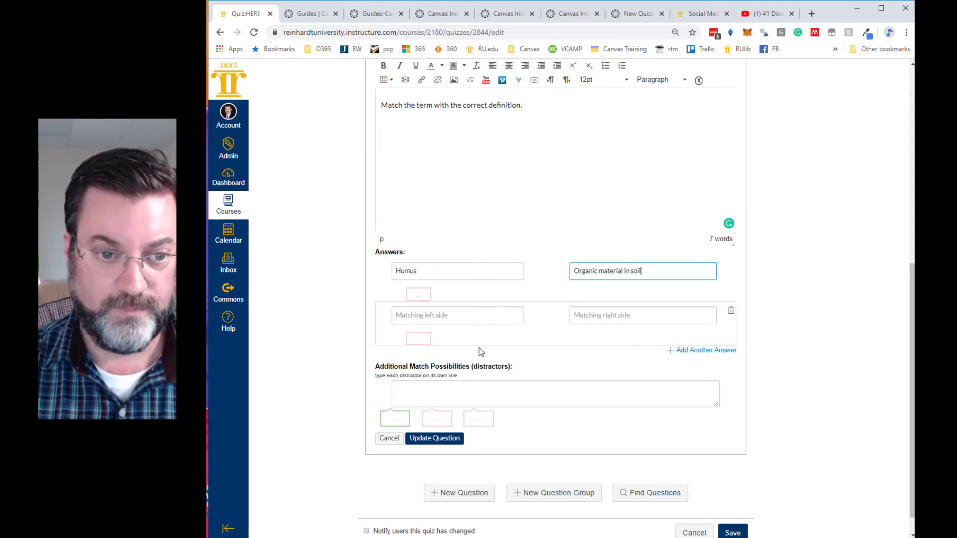
- Fill in the second matching pair with "Swale" and the definition "A water harvesting ditch, normally installed on contour"
{"action": "left_click", "coordinate": [428, 314]}
{"action": "type", "text": "Swale"}
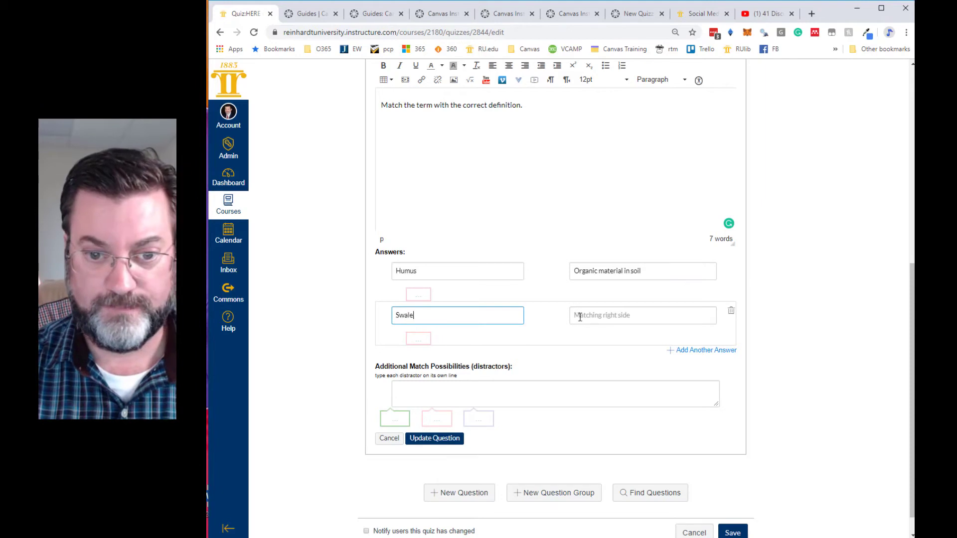
{"action": "left_click", "coordinate": [580, 317]}
{"action": "type", "text": "A wa"}
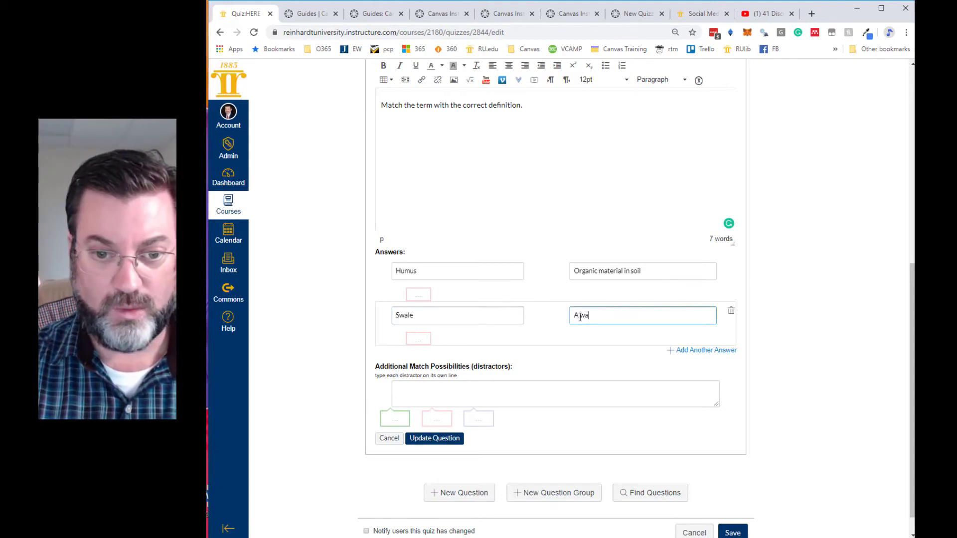
{"action": "type", "text": "ter ha"}
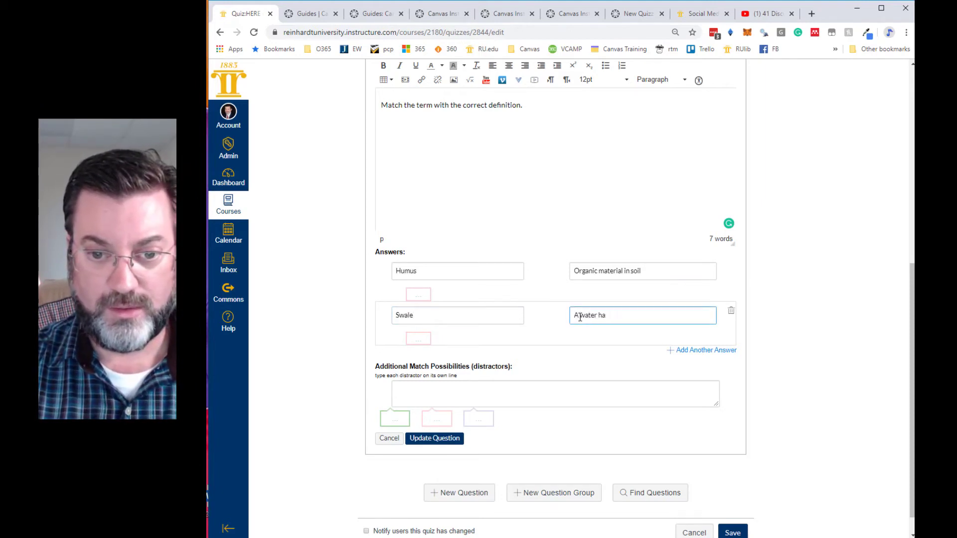
{"action": "type", "text": "veresting"}
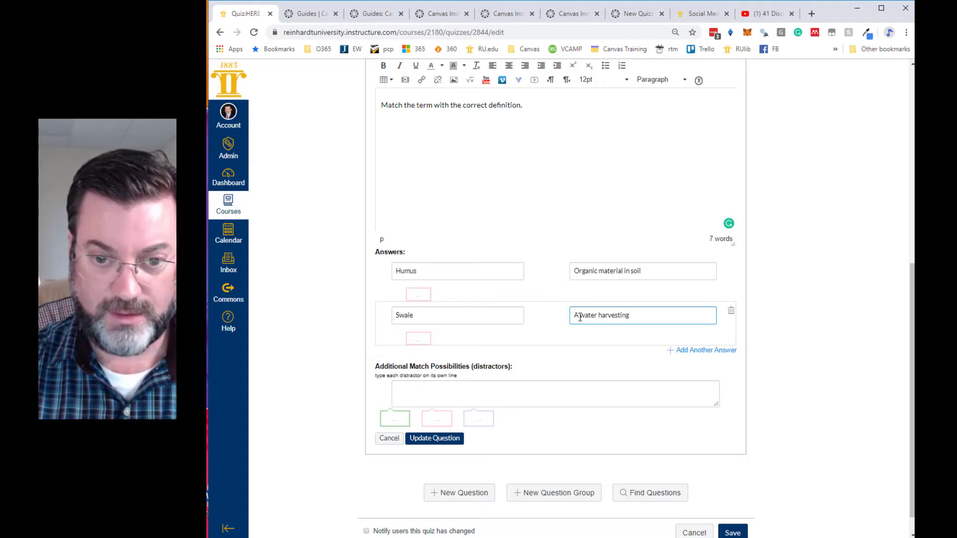
{"action": "type", "text": "di"}
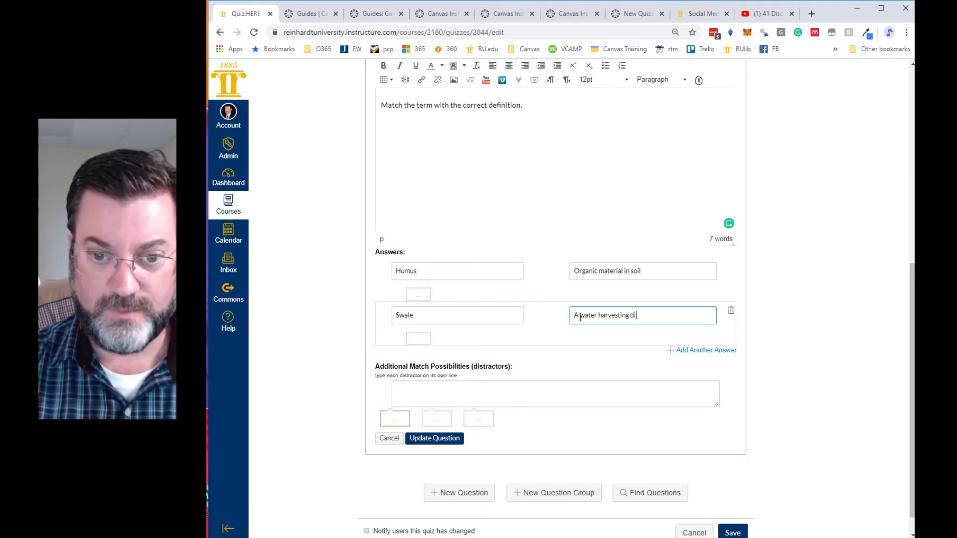
{"action": "type", "text": "tch, normall"}
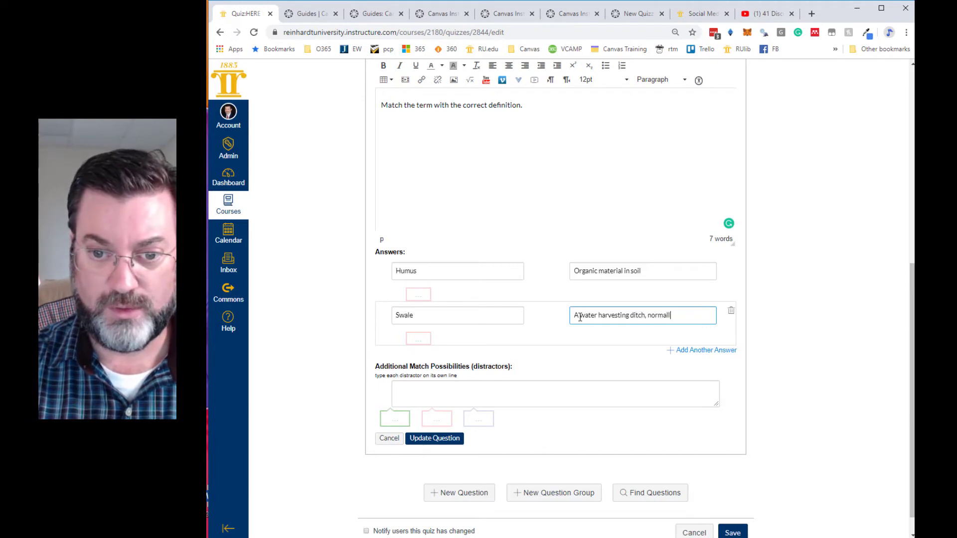
{"action": "type", "text": "y installed "}
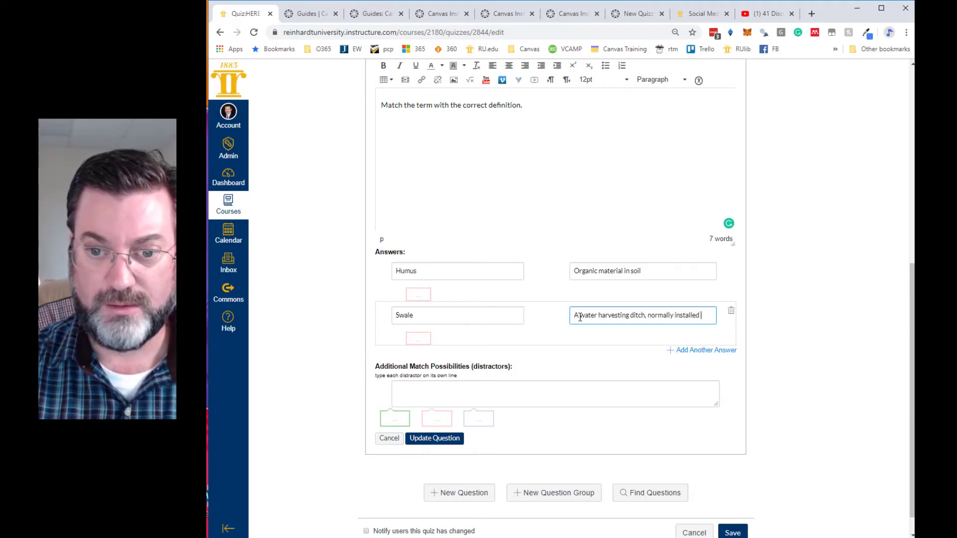
{"action": "type", "text": "on contour."}
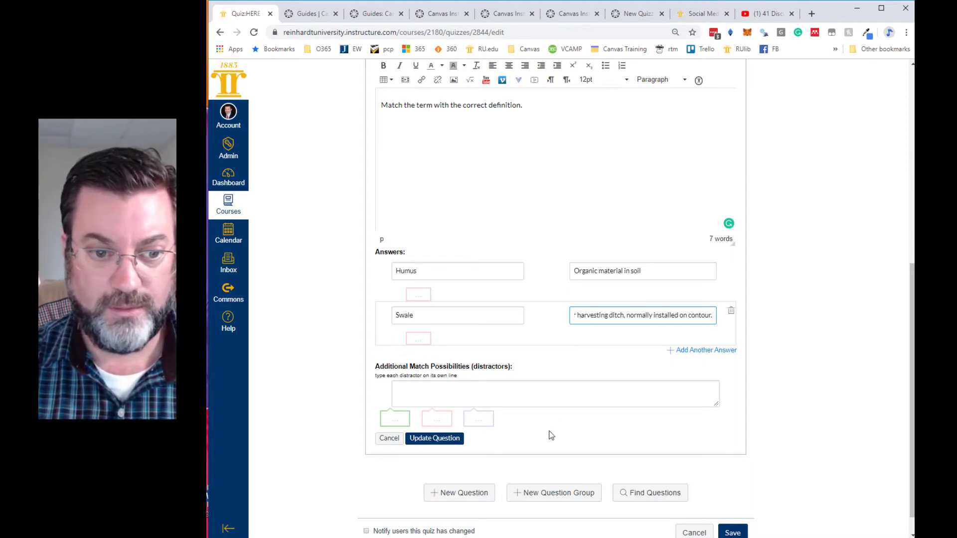
- Add a third matching pair to the question and enter "Berm" as its term
{"action": "scroll", "coordinate": [569, 382], "scroll_direction": "down", "scroll_amount": 1}
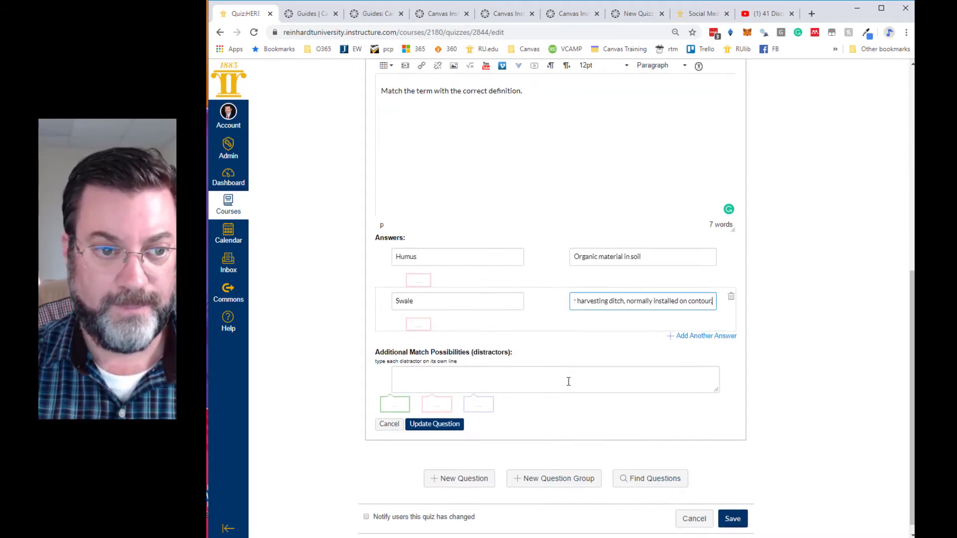
{"action": "scroll", "coordinate": [554, 382], "scroll_direction": "up", "scroll_amount": 1}
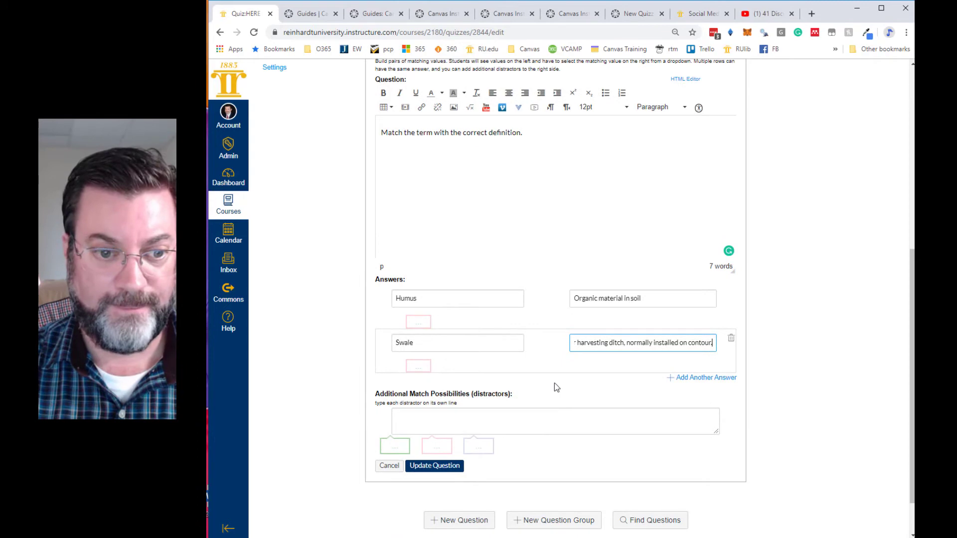
{"action": "left_click", "coordinate": [683, 378]}
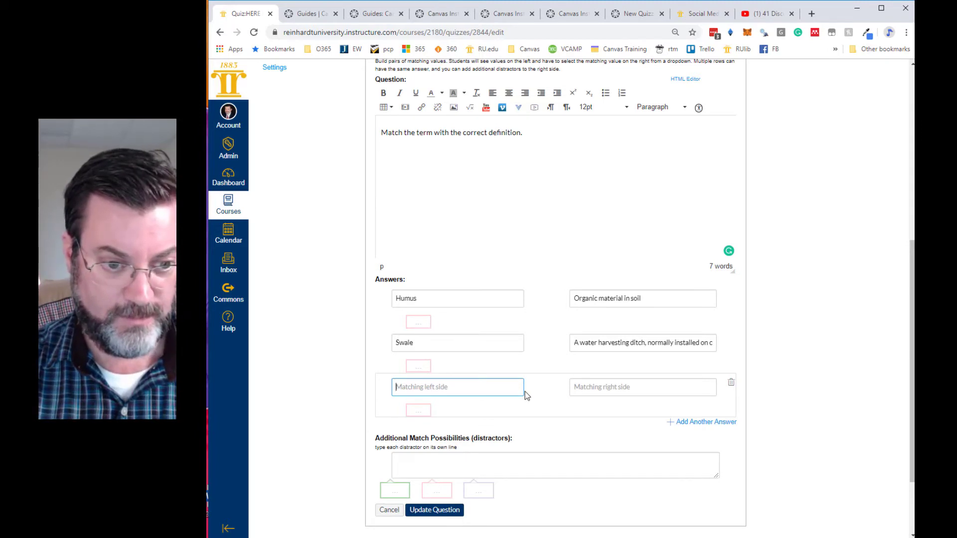
{"action": "type", "text": "Berm"}
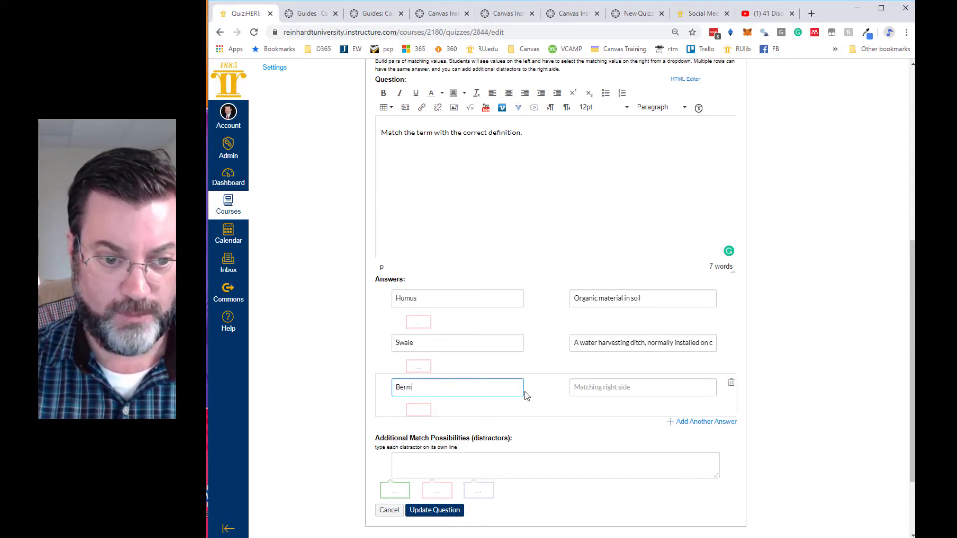
- Enter Berm's definition as "A mound of earth. In permaculture, these are normally placed on the downhill side of a swale."
{"action": "left_click", "coordinate": [577, 388]}
{"action": "type", "text": "A m"}
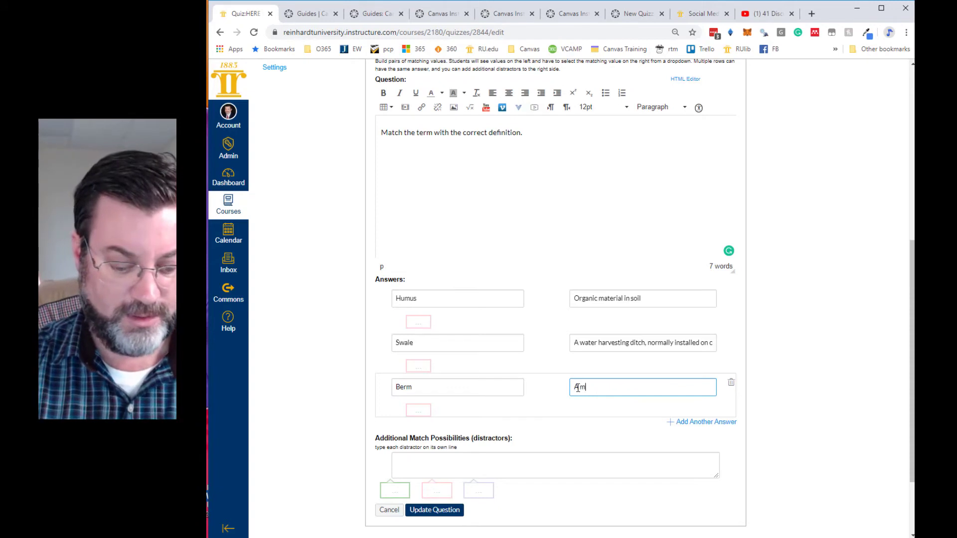
{"action": "type", "text": "ound of "}
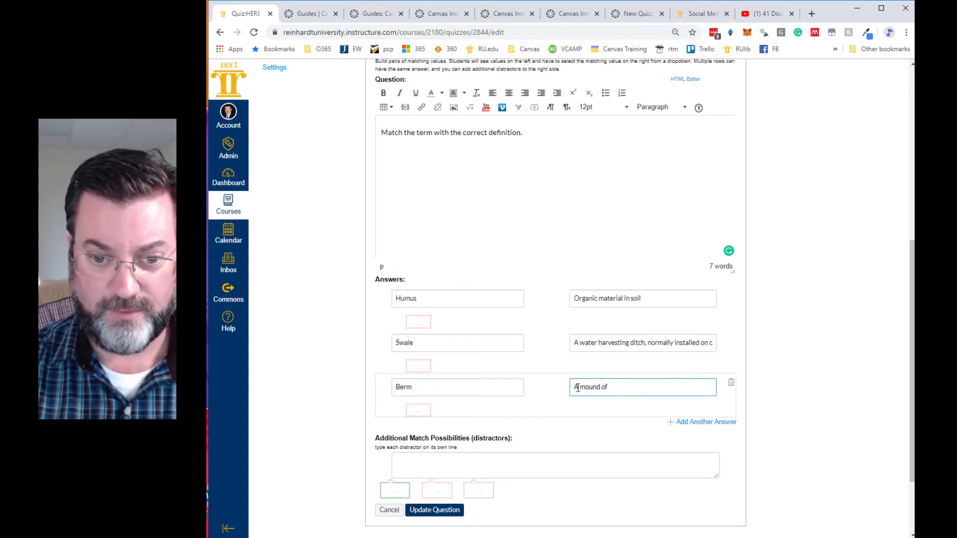
{"action": "type", "text": "earth, us"}
{"action": "key", "text": "BackSpace"}
{"action": "key", "text": "BackSpace"}
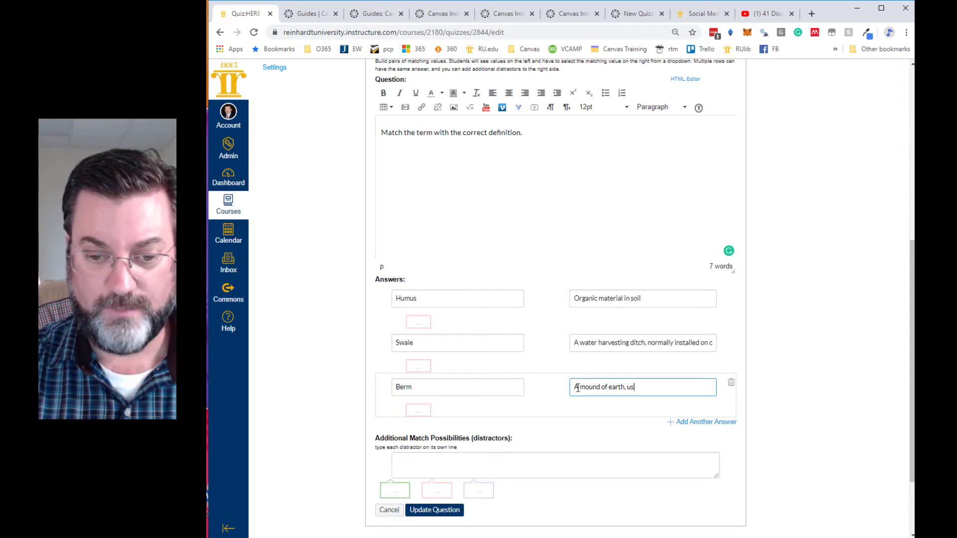
{"action": "type", "text": "in pe"}
{"action": "key", "text": "BackSpace"}
{"action": "key", "text": "BackSpace"}
{"action": "key", "text": "BackSpace"}
{"action": "key", "text": "BackSpace"}
{"action": "key", "text": "BackSpace"}
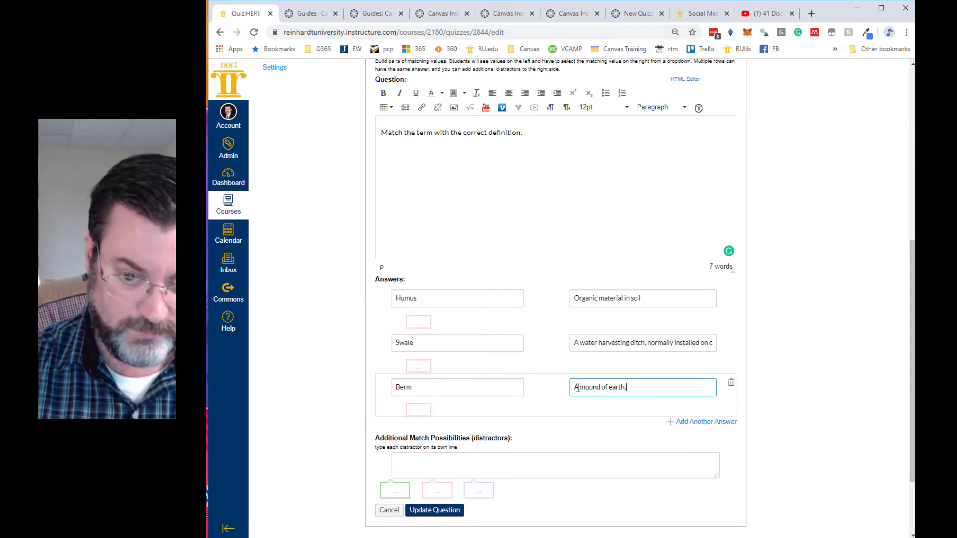
{"action": "type", "text": "In permacul"}
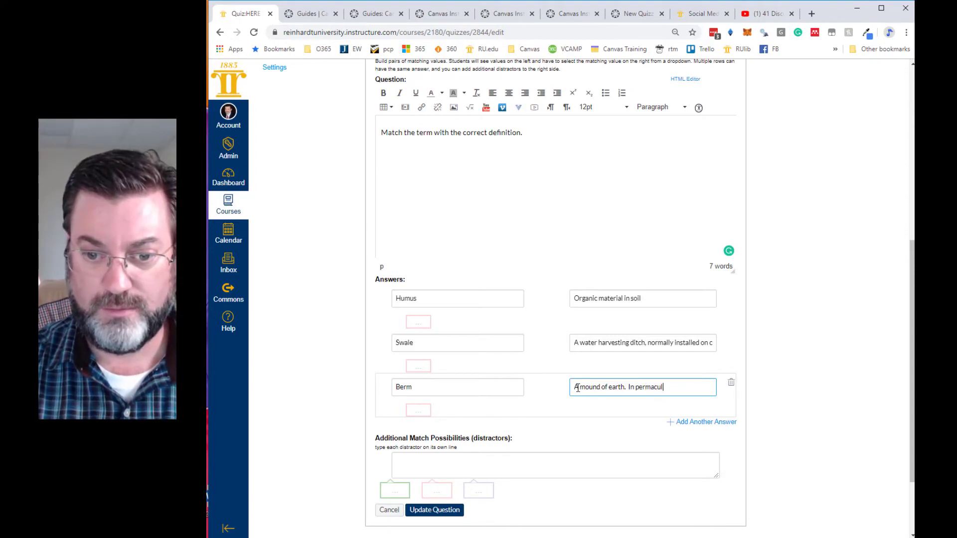
{"action": "type", "text": "ture,"}
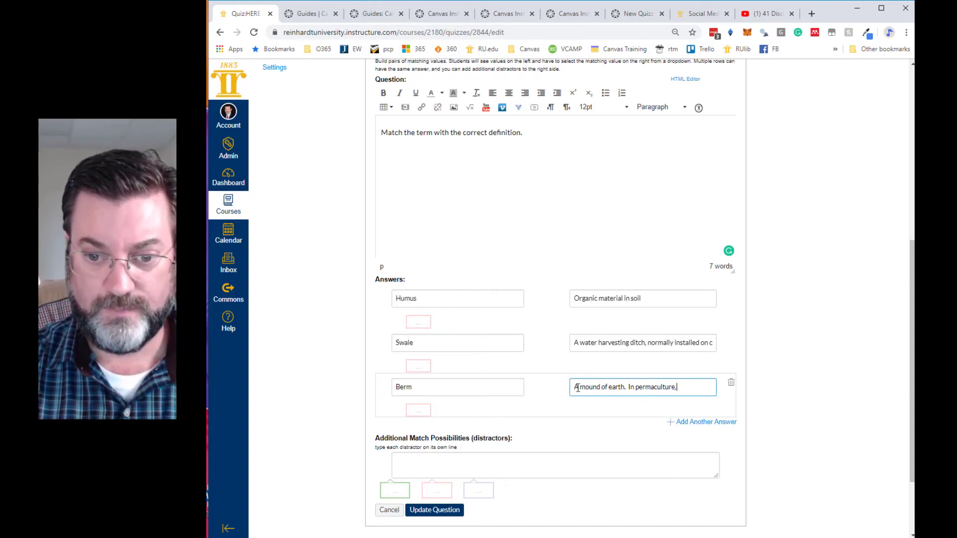
{"action": "type", "text": " bethese"}
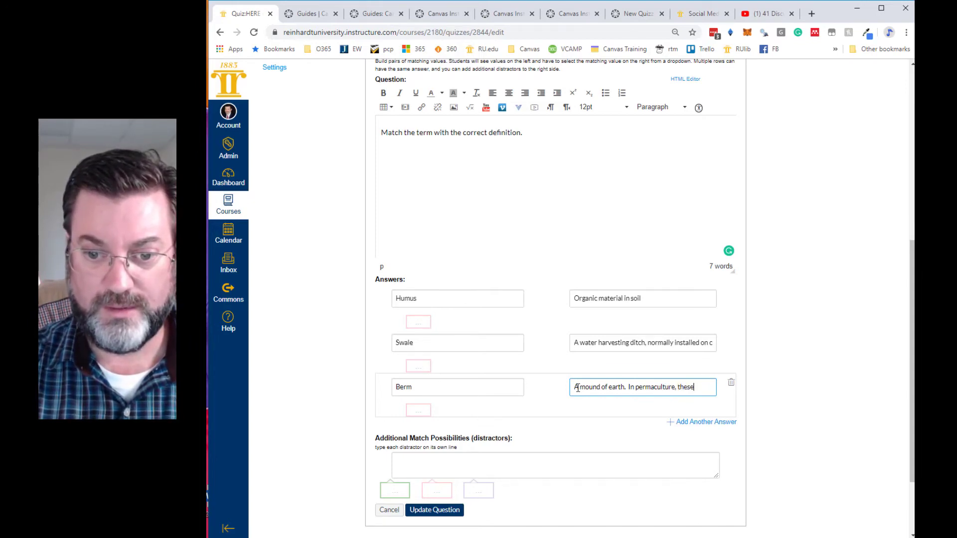
{"action": "type", "text": " are normall"}
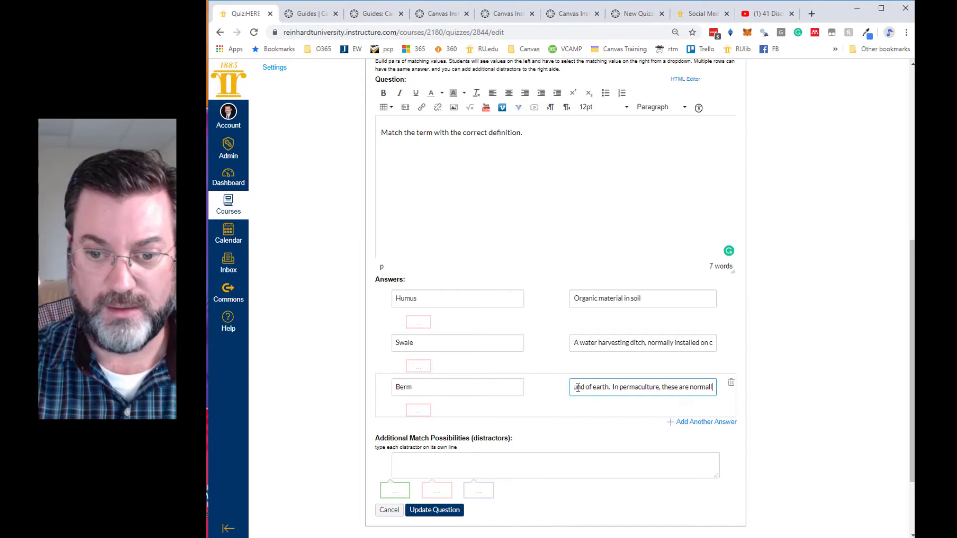
{"action": "type", "text": "y placed on t"}
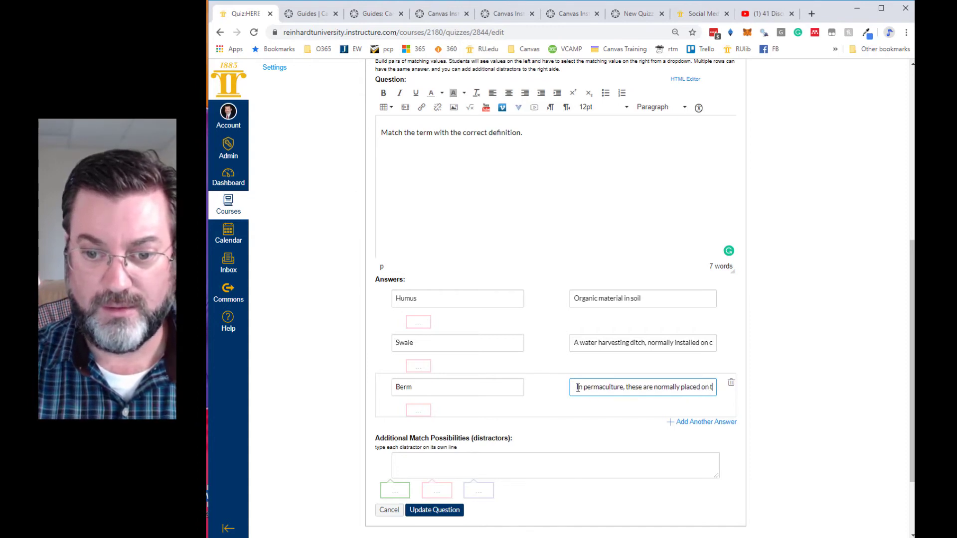
{"action": "type", "text": "he downhill side of a swale."}
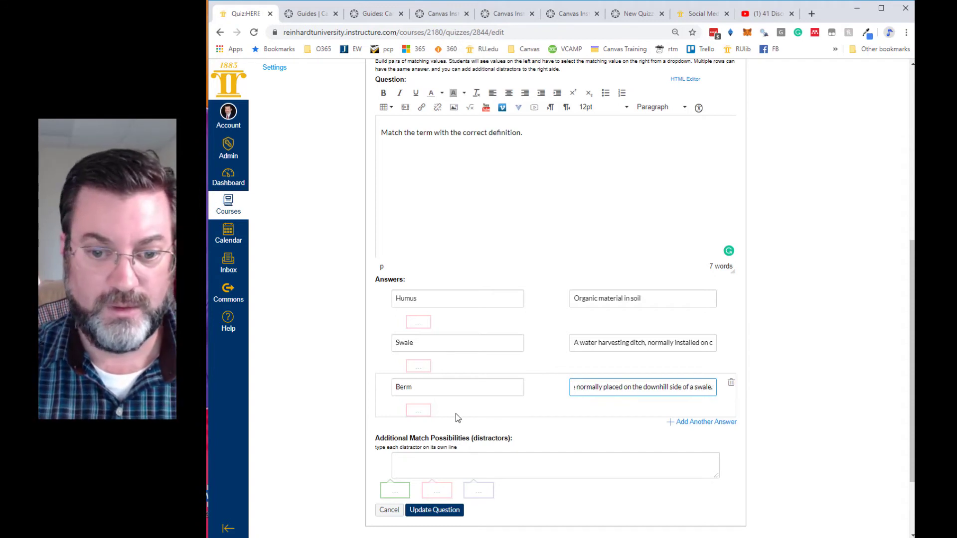
- Add a fourth matching pair to the question and enter "Nitrogen Fixing" as its term
{"action": "left_click", "coordinate": [678, 423]}
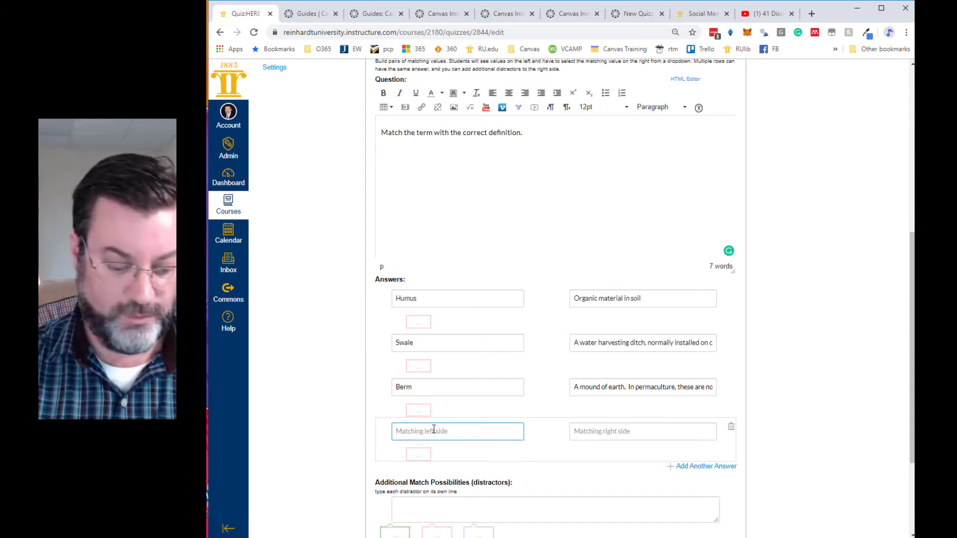
{"action": "type", "text": "Nitrogen "}
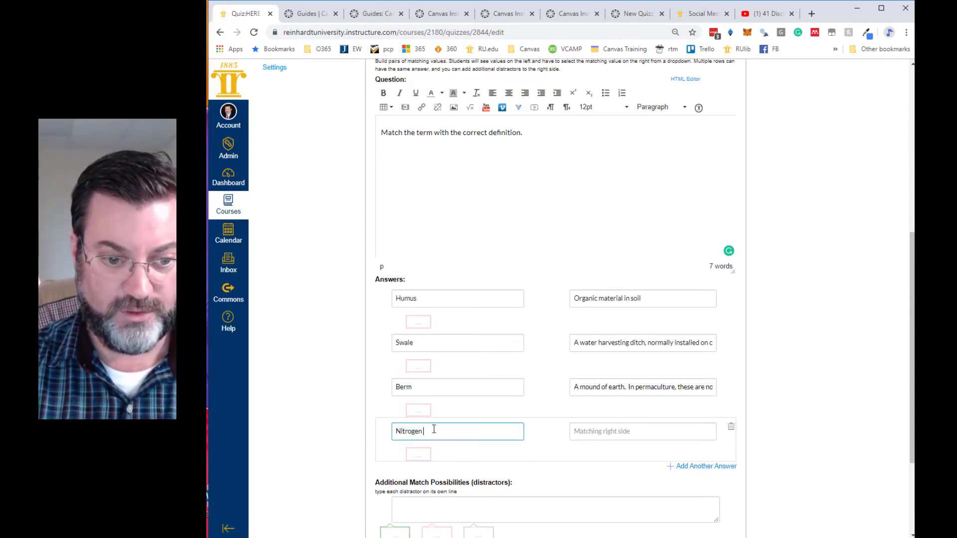
{"action": "type", "text": "Fixing"}
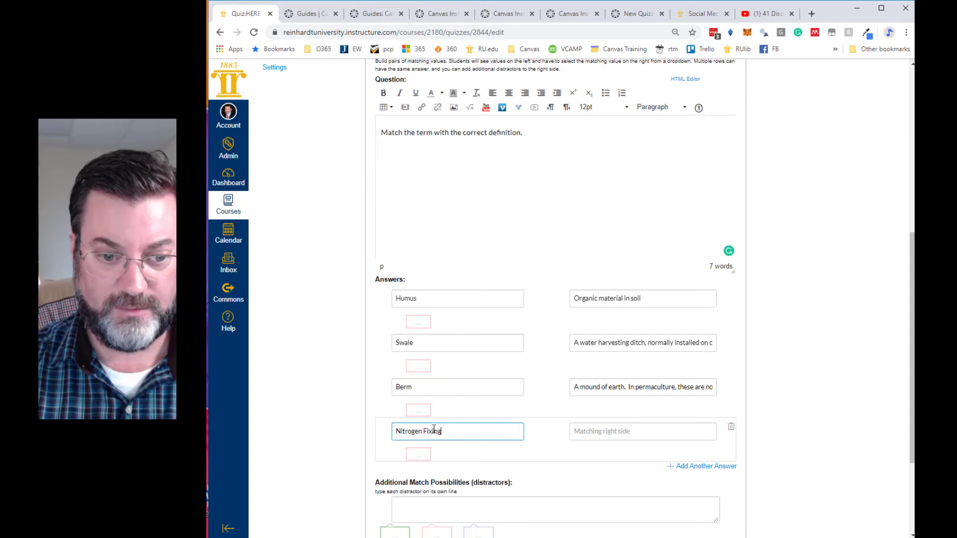
- Enter the Nitrogen Fixing definition as "Plants that harvest atmospheric nitrogen and deposit it in the soil via root nodules."
{"action": "left_click", "coordinate": [575, 429]}
{"action": "type", "text": "Plants "}
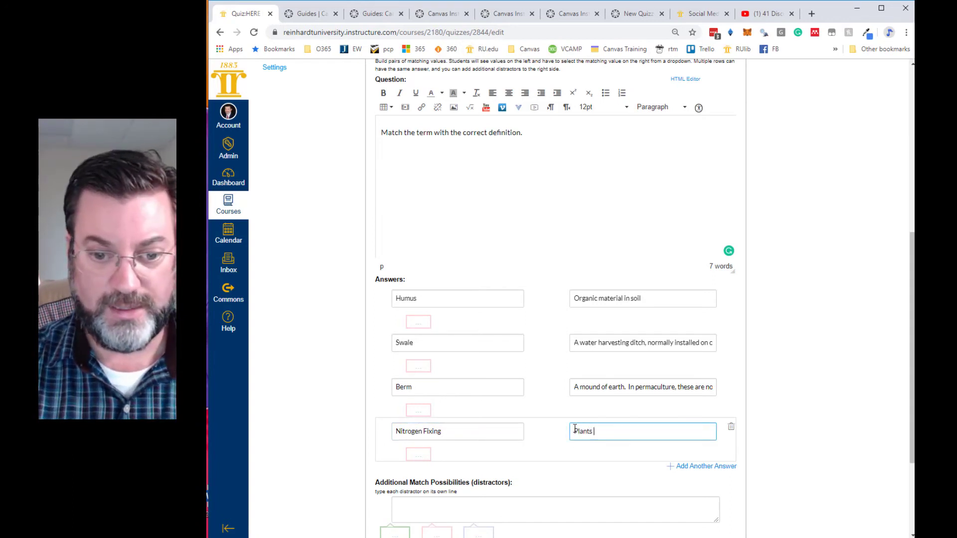
{"action": "type", "text": "that harve"}
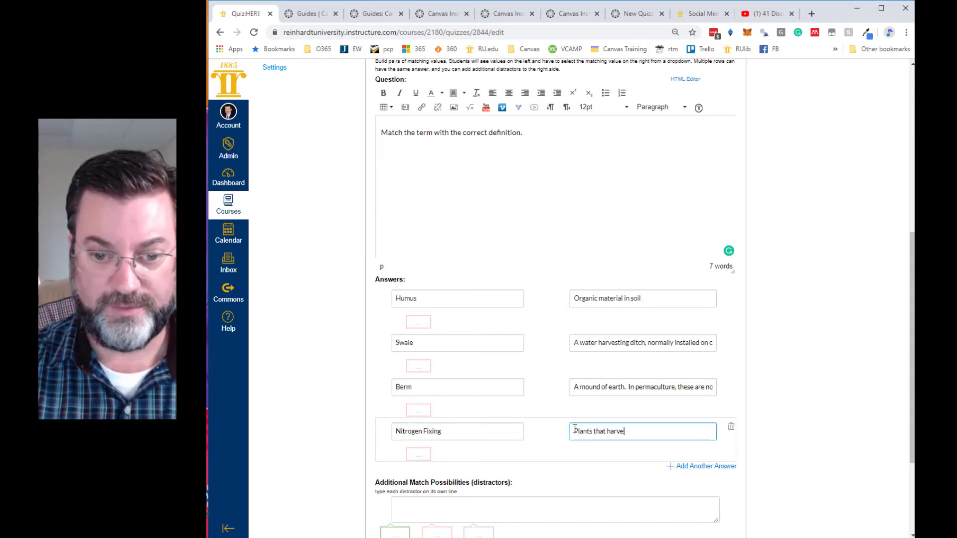
{"action": "type", "text": "st atmos"}
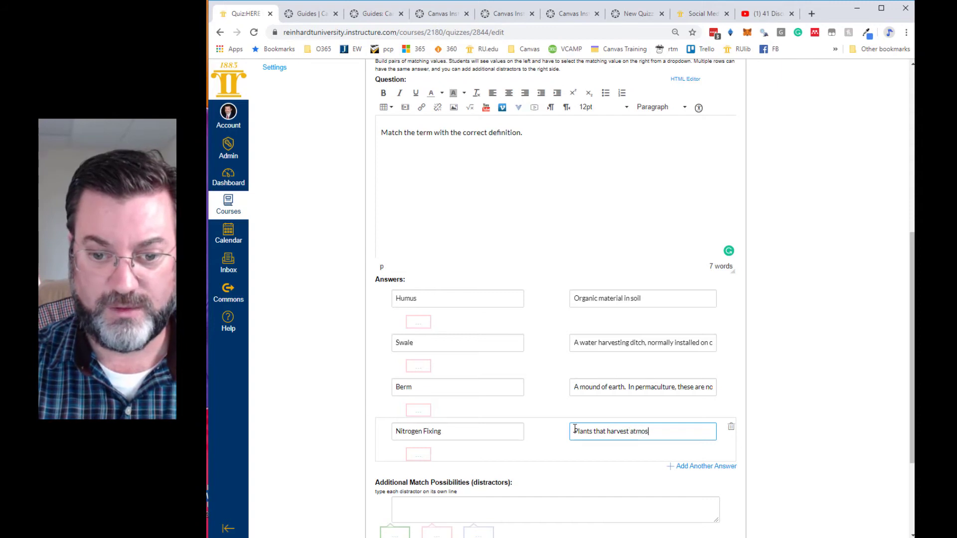
{"action": "type", "text": "pheric nit"}
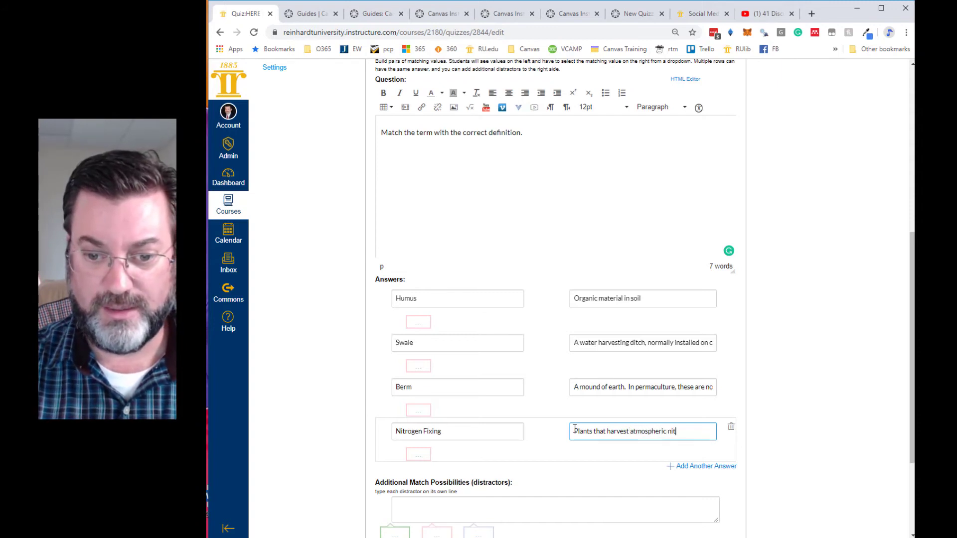
{"action": "type", "text": "rogen and "}
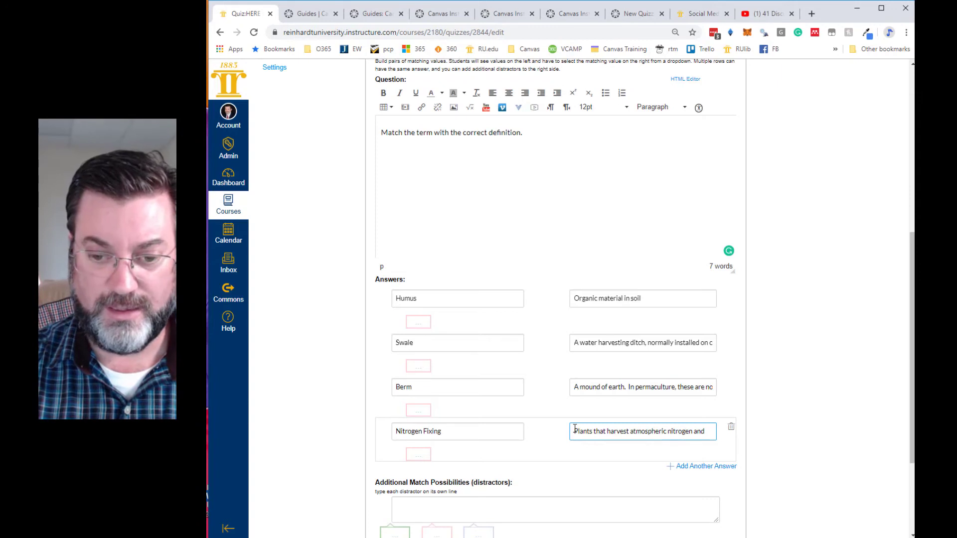
{"action": "type", "text": "deposit it in the soil via root nodules."}
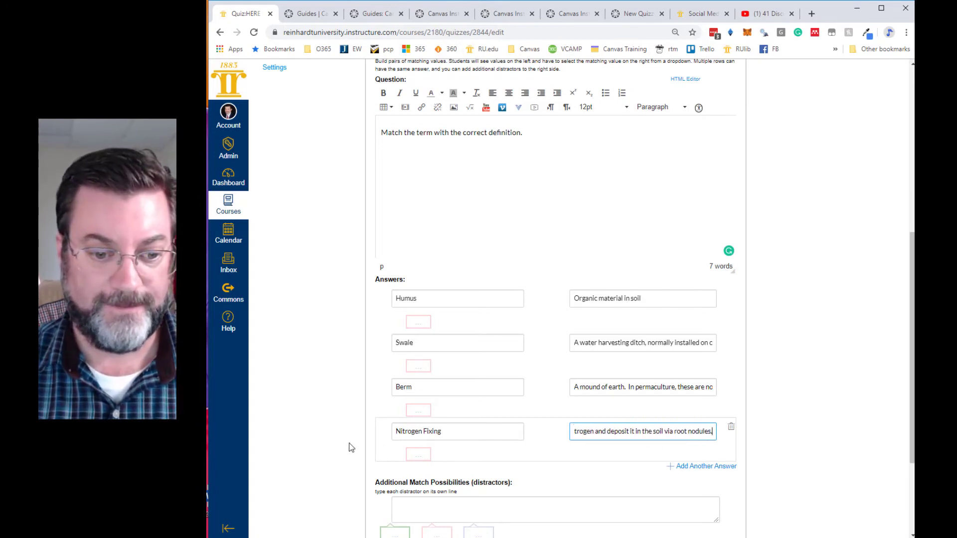
- Add the matching distractor "Plants that take in minerals through the roots and make them bioavailable leaf shed and soil building."
{"action": "scroll", "coordinate": [350, 445], "scroll_direction": "down", "scroll_amount": 3}
{"action": "left_click", "coordinate": [448, 361]}
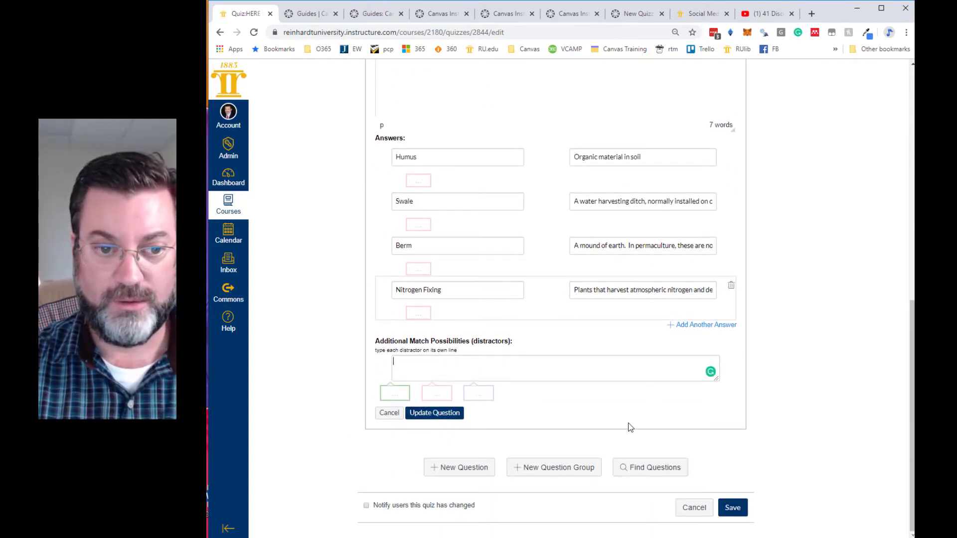
{"action": "type", "text": "Plants that"}
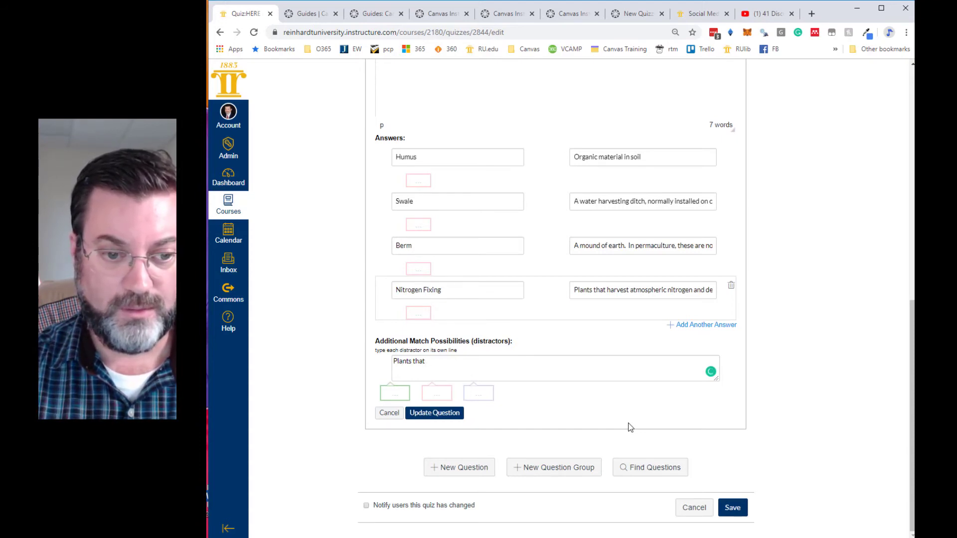
{"action": "type", "text": "takein"}
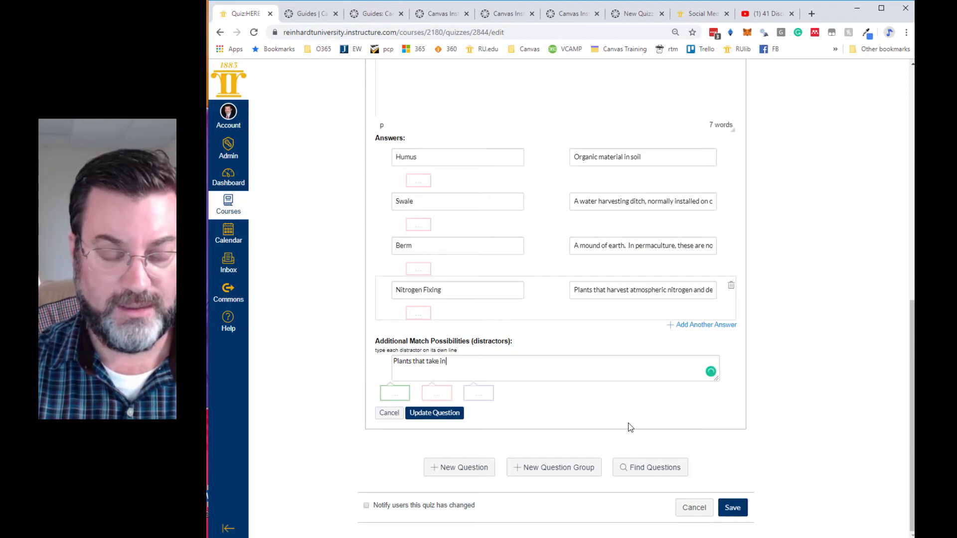
{"action": "type", "text": " mineral"}
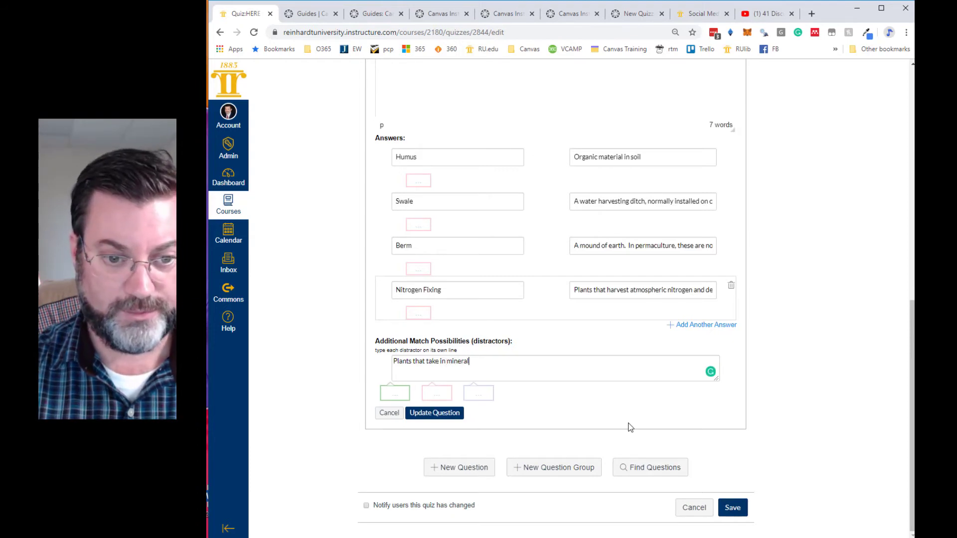
{"action": "type", "text": "s through the roo"}
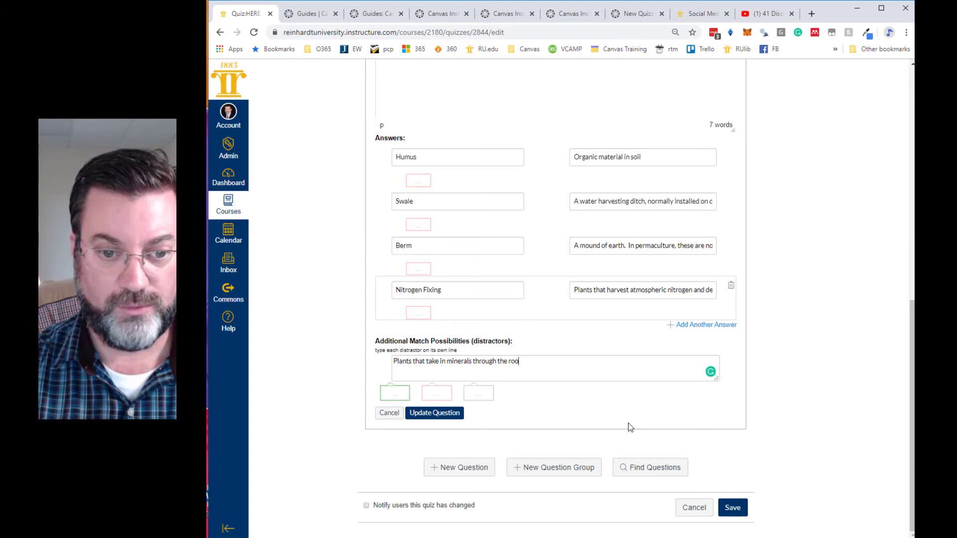
{"action": "type", "text": "ts and make"}
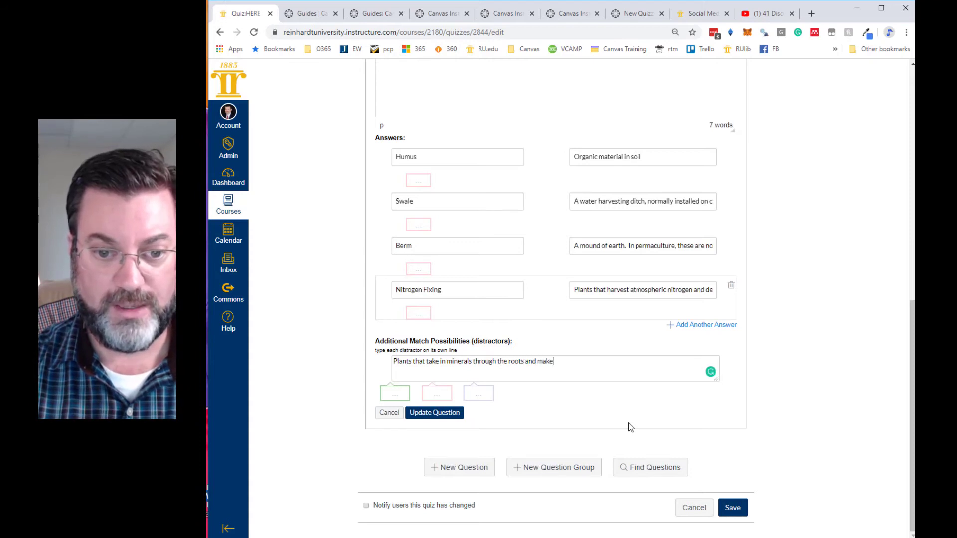
{"action": "type", "text": " them bio"}
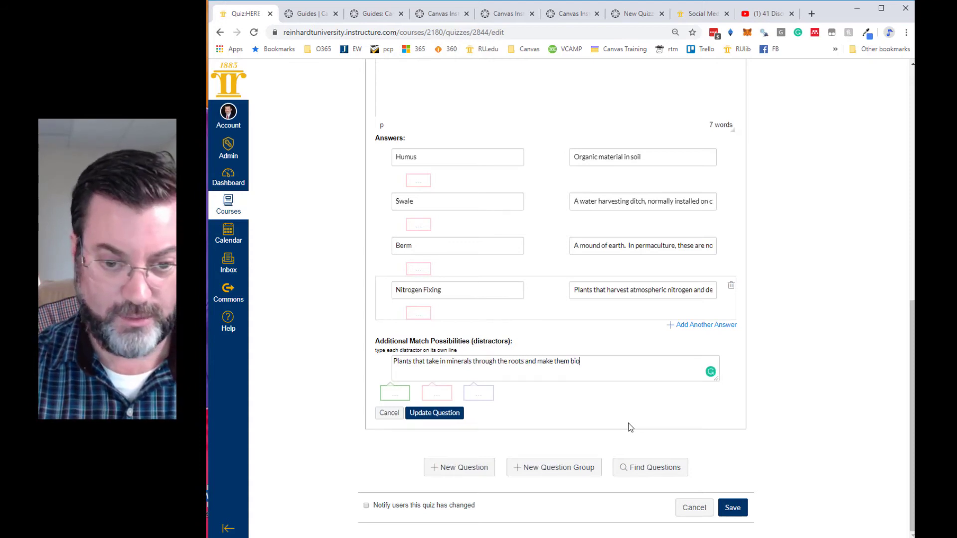
{"action": "type", "text": "abv"}
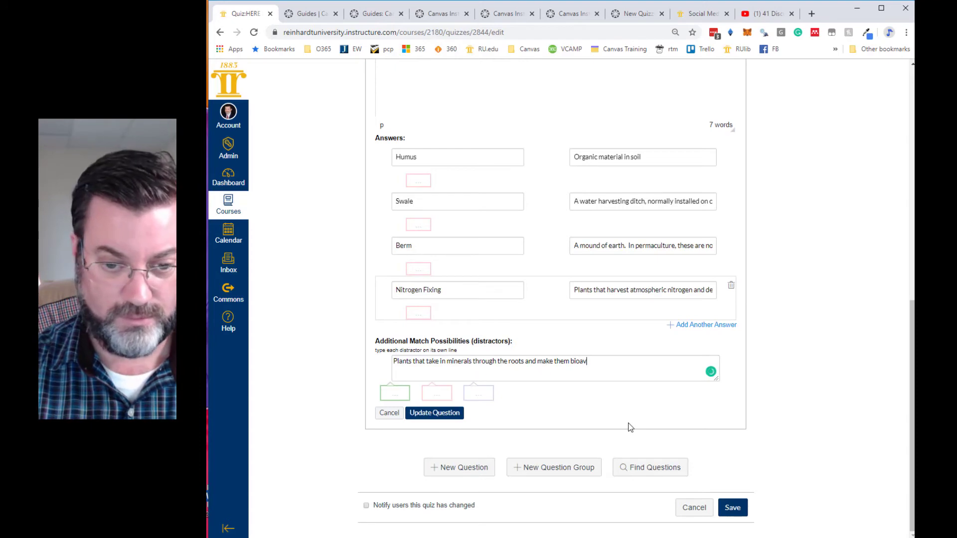
{"action": "type", "text": "ailabe through"}
{"action": "key", "text": "BackSpace"}
{"action": "key", "text": "BackSpace"}
{"action": "key", "text": "BackSpace"}
{"action": "key", "text": "BackSpace"}
{"action": "key", "text": "BackSpace"}
{"action": "key", "text": "BackSpace"}
{"action": "key", "text": "BackSpace"}
{"action": "key", "text": "BackSpace"}
{"action": "key", "text": "BackSpace"}
{"action": "type", "text": "le"}
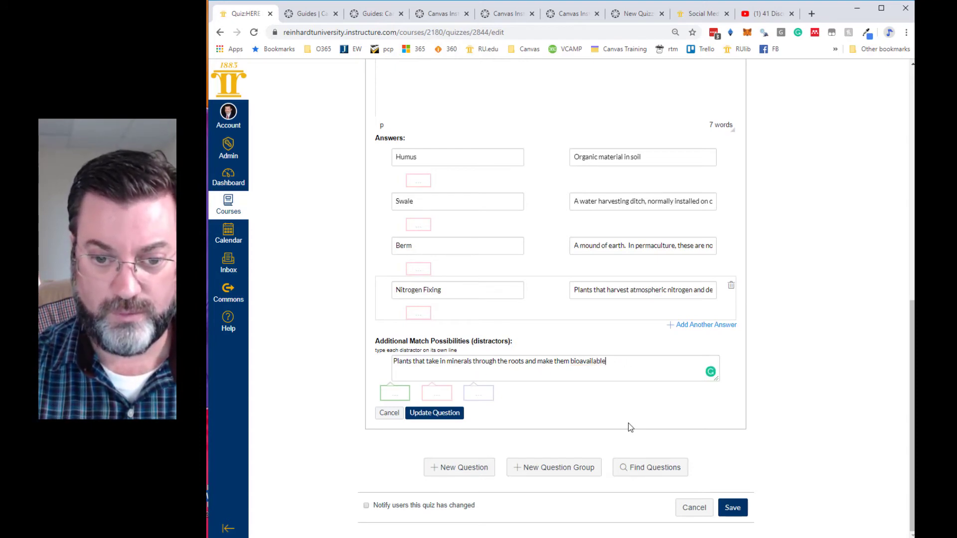
{"action": "type", "text": " leaf she"}
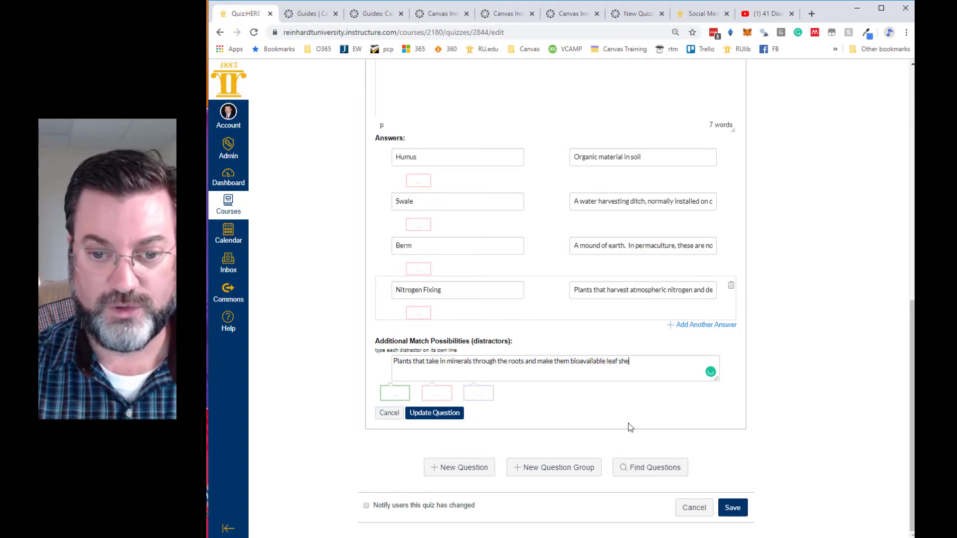
{"action": "type", "text": "d and soil building."}
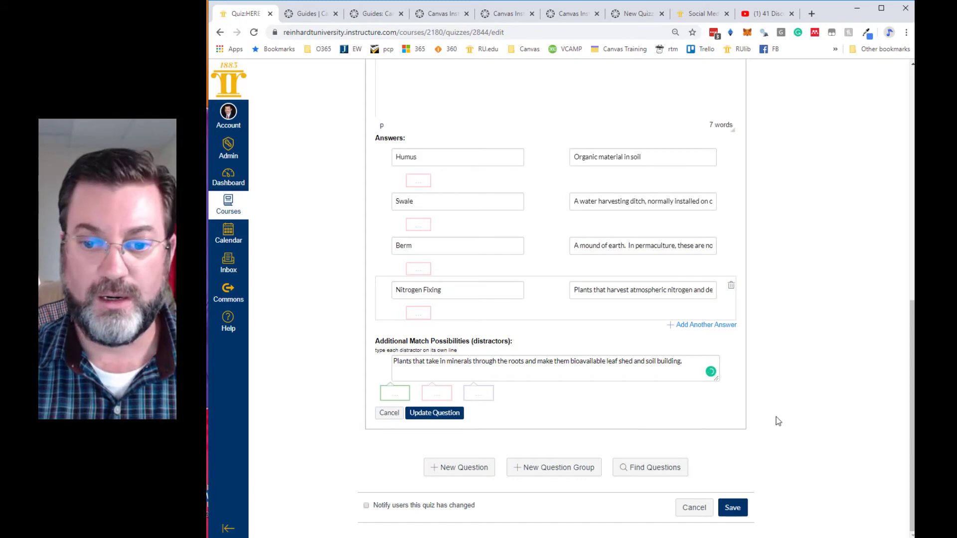
- Check the matching question's settings and save the question to the quiz
{"action": "scroll", "coordinate": [800, 409], "scroll_direction": "up", "scroll_amount": 6}
{"action": "left_click", "coordinate": [721, 208]}
{"action": "left_click", "coordinate": [763, 311]}
{"action": "scroll", "coordinate": [762, 314], "scroll_direction": "down", "scroll_amount": 4}
{"action": "scroll", "coordinate": [759, 312], "scroll_direction": "down", "scroll_amount": 2}
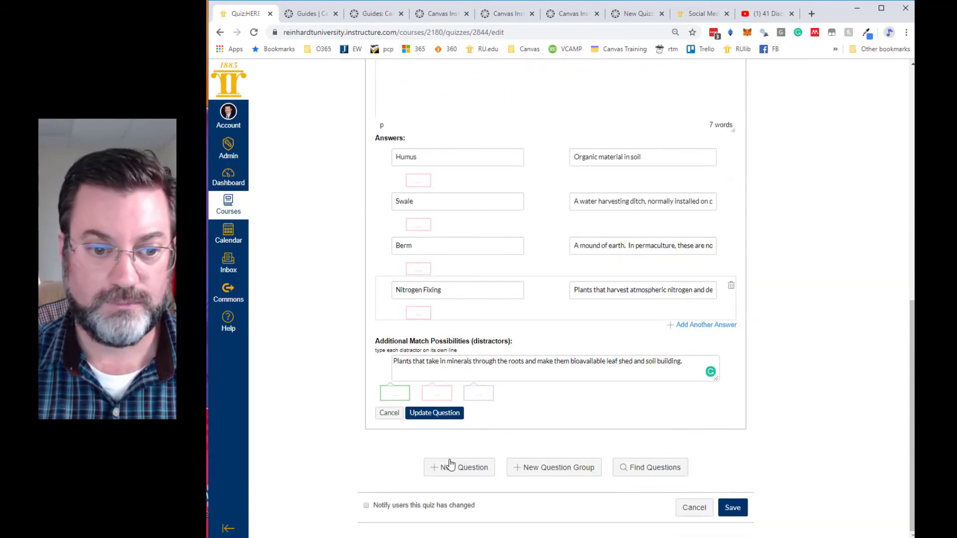
{"action": "left_click", "coordinate": [439, 413]}
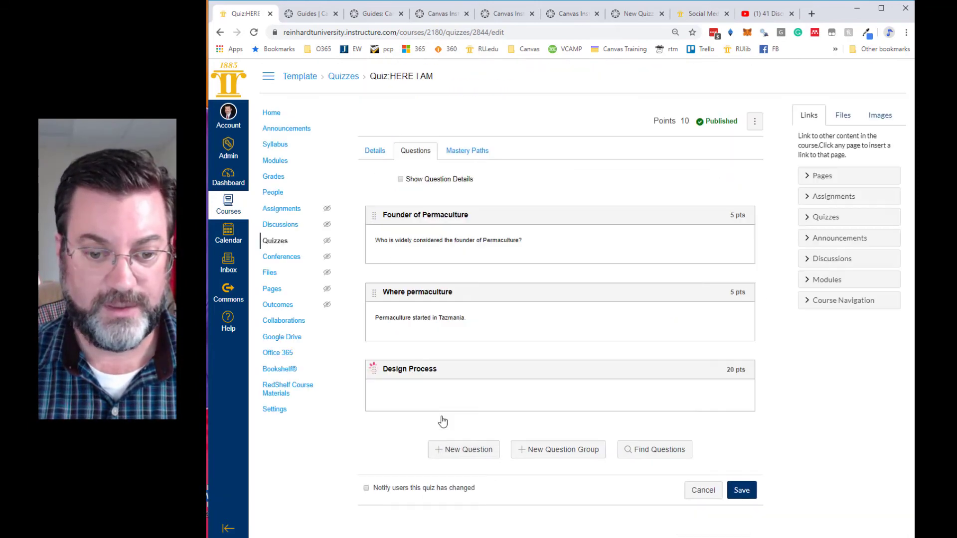
- Add a new question to the quiz and set its type to Fill In the Blank
{"action": "left_click", "coordinate": [480, 456]}
{"action": "scroll", "coordinate": [496, 433], "scroll_direction": "down", "scroll_amount": 4}
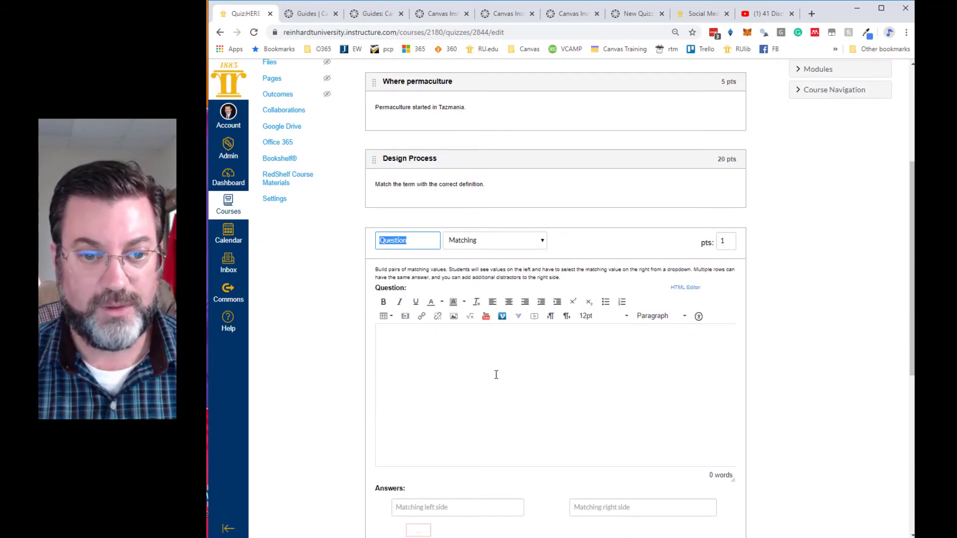
{"action": "left_click", "coordinate": [541, 241]}
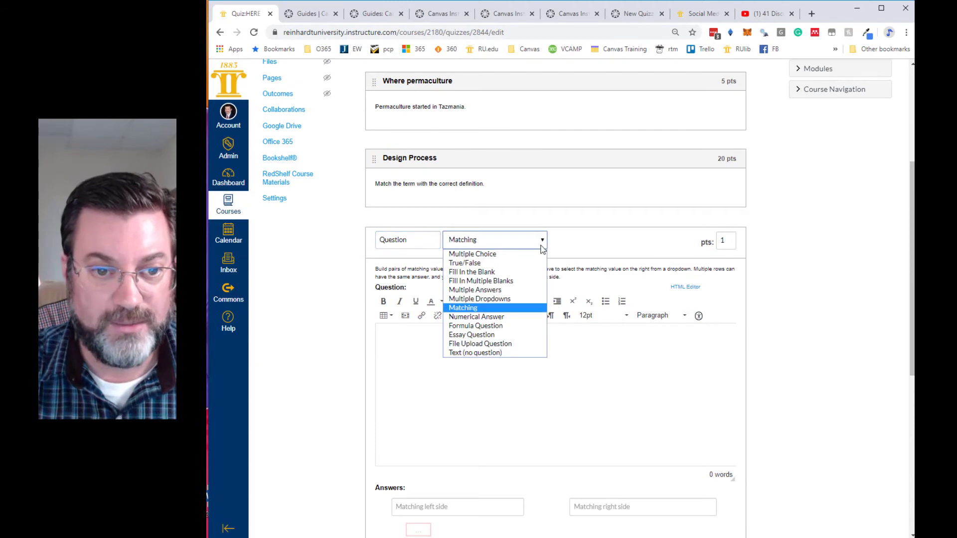
{"action": "left_click", "coordinate": [474, 274]}
{"action": "scroll", "coordinate": [524, 377], "scroll_direction": "down", "scroll_amount": 3}
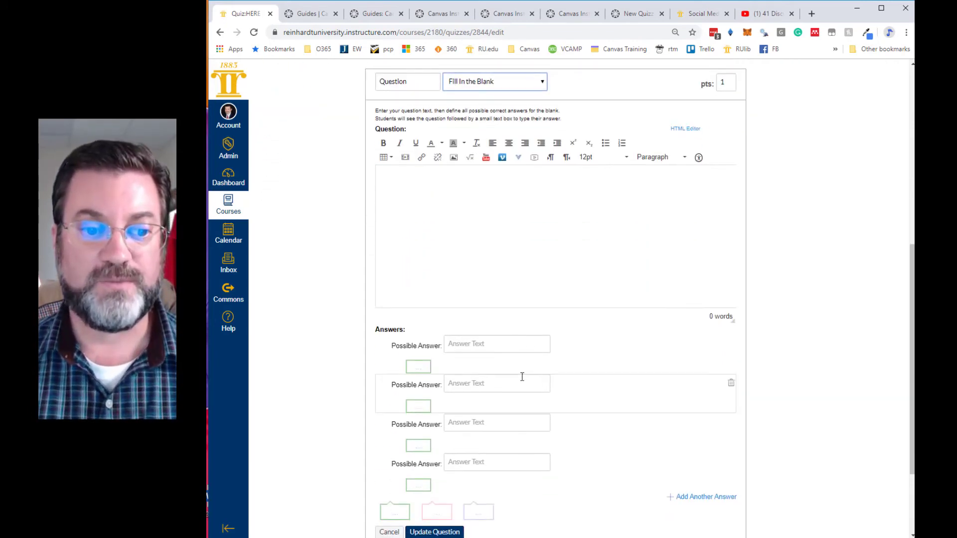
- Enter the question text "The best place to store water is __________." with underscores for the blank
{"action": "scroll", "coordinate": [523, 376], "scroll_direction": "up", "scroll_amount": 1}
{"action": "left_click", "coordinate": [432, 246]}
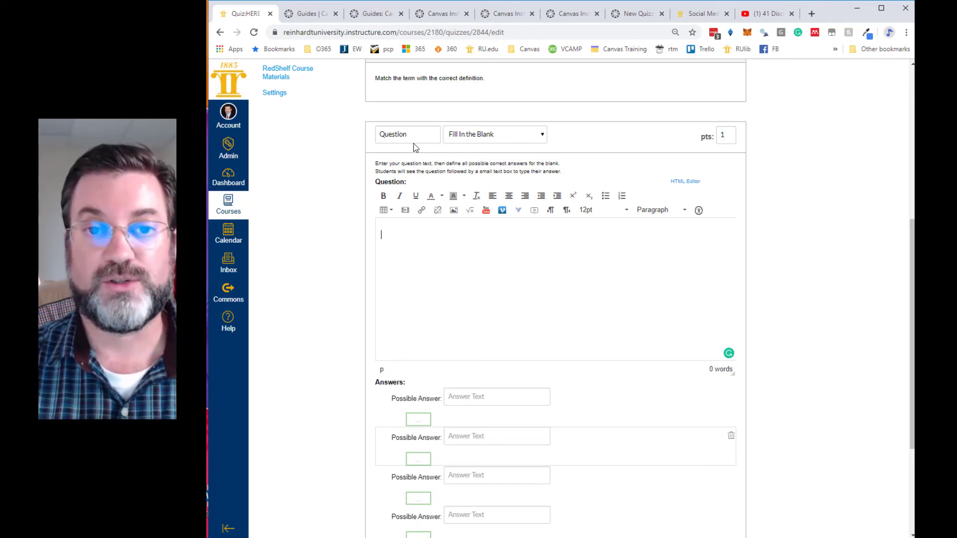
{"action": "type", "text": "The best place to store water "}
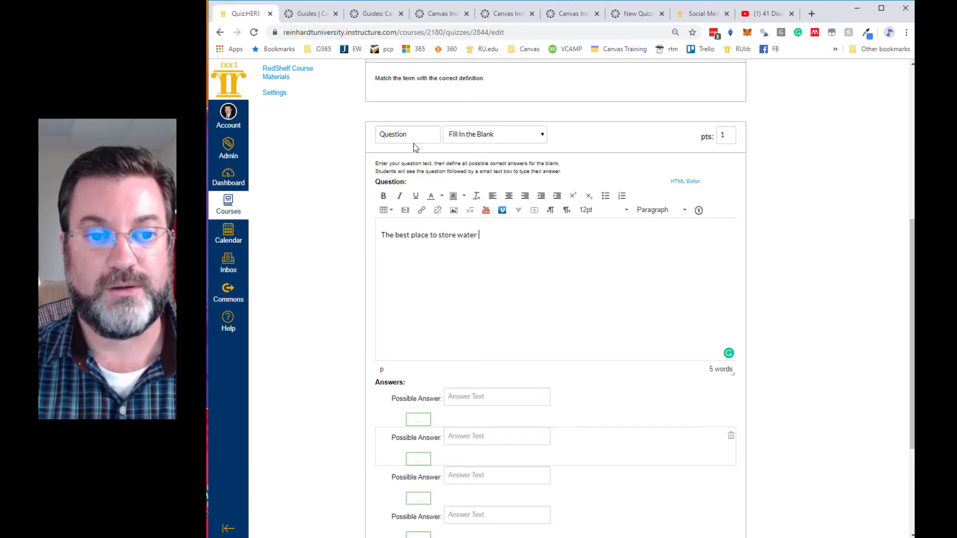
{"action": "type", "text": "is"}
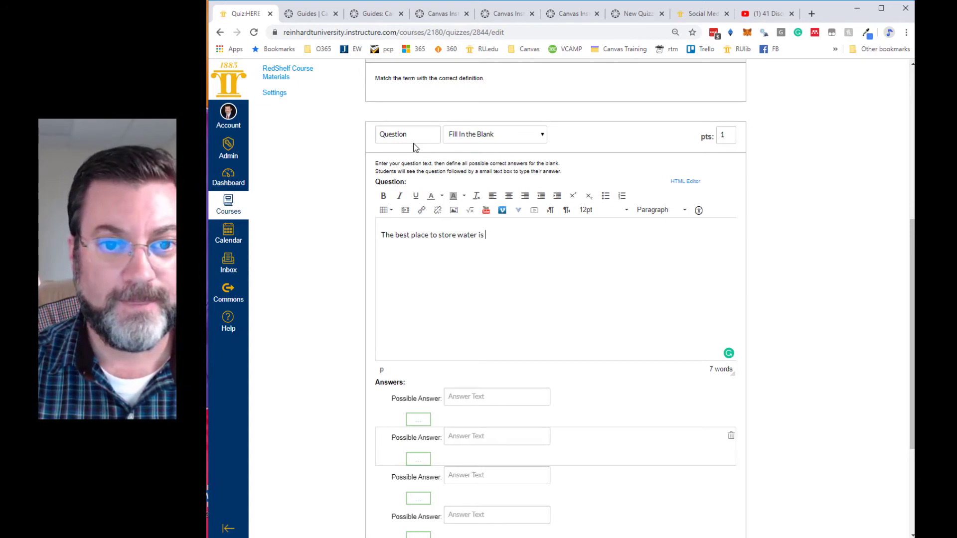
{"action": "type", "text": "___________"}
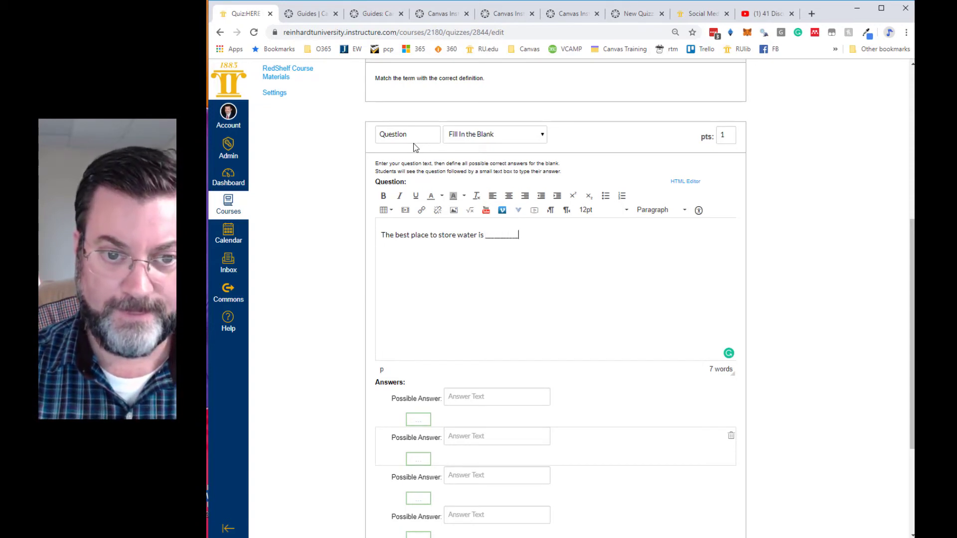
- Enter "in the soil" and "in the ground" as the first two possible answers
{"action": "scroll", "coordinate": [498, 291], "scroll_direction": "down", "scroll_amount": 2}
{"action": "left_click", "coordinate": [491, 293]}
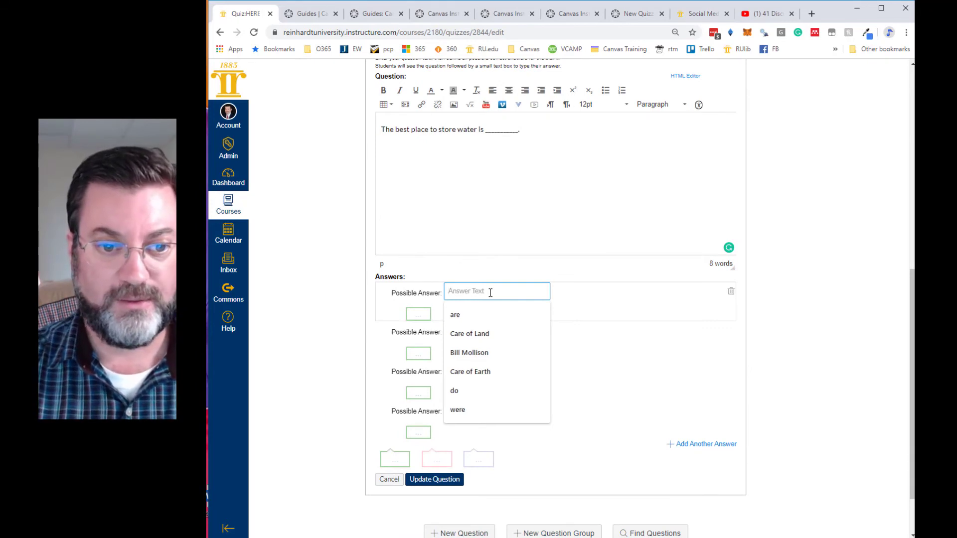
{"action": "type", "text": "in the soil"}
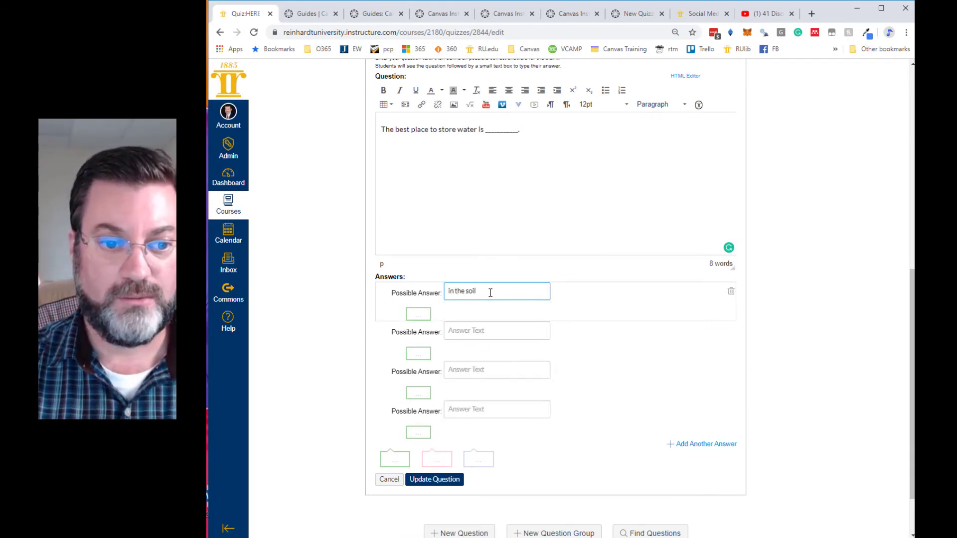
{"action": "left_click", "coordinate": [471, 330]}
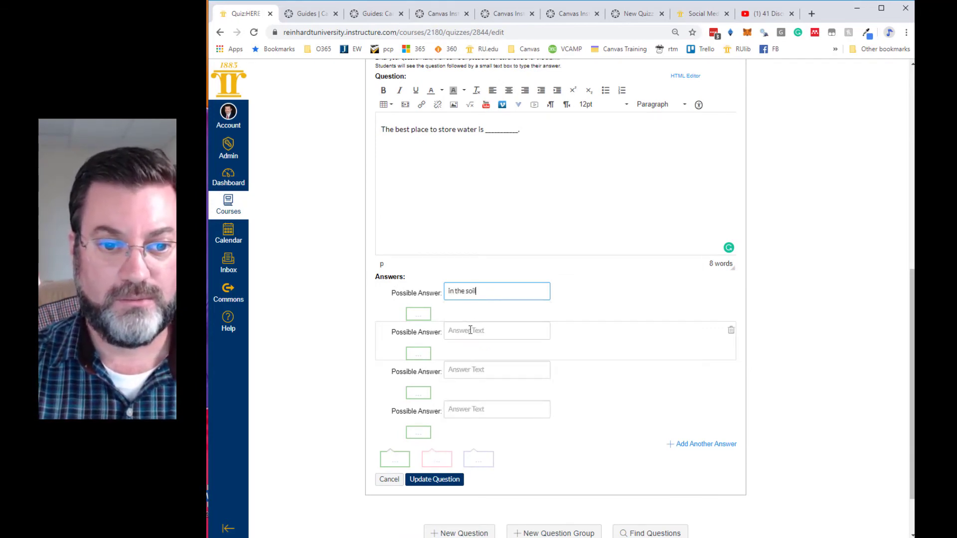
{"action": "type", "text": "in the ground"}
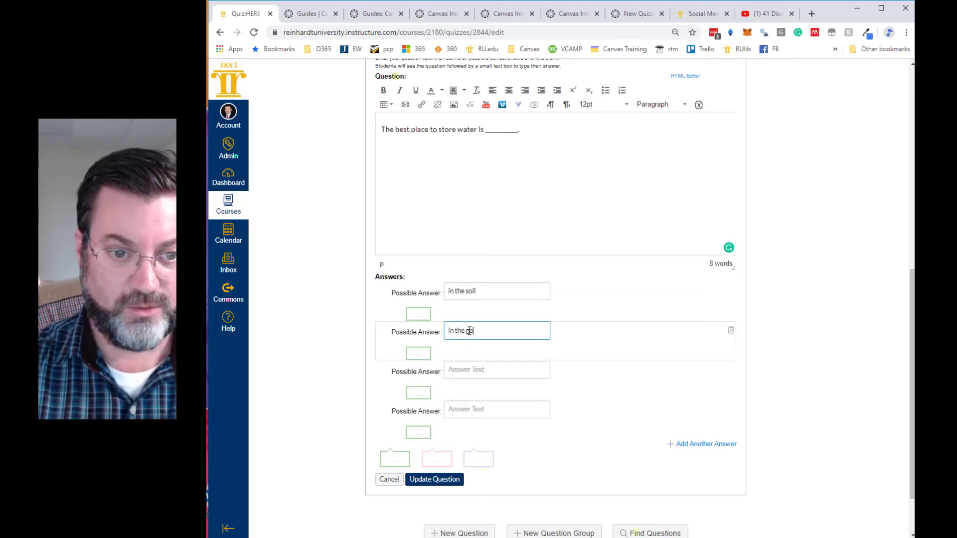
- Enter "underground" and "aquifer" as the third and fourth possible answers, and add a fifth answer, "in the dirt"
{"action": "left_click", "coordinate": [467, 370]}
{"action": "type", "text": "underground"}
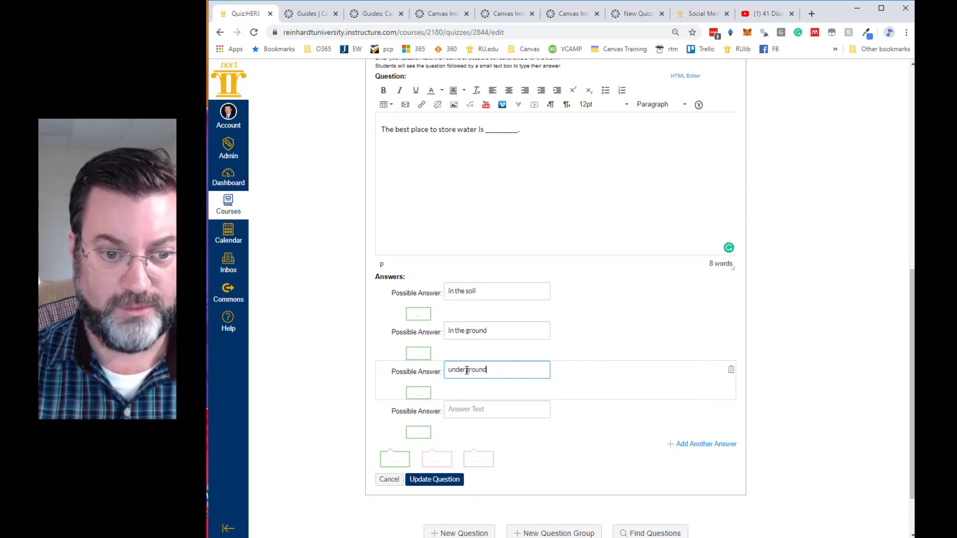
{"action": "left_click", "coordinate": [470, 405]}
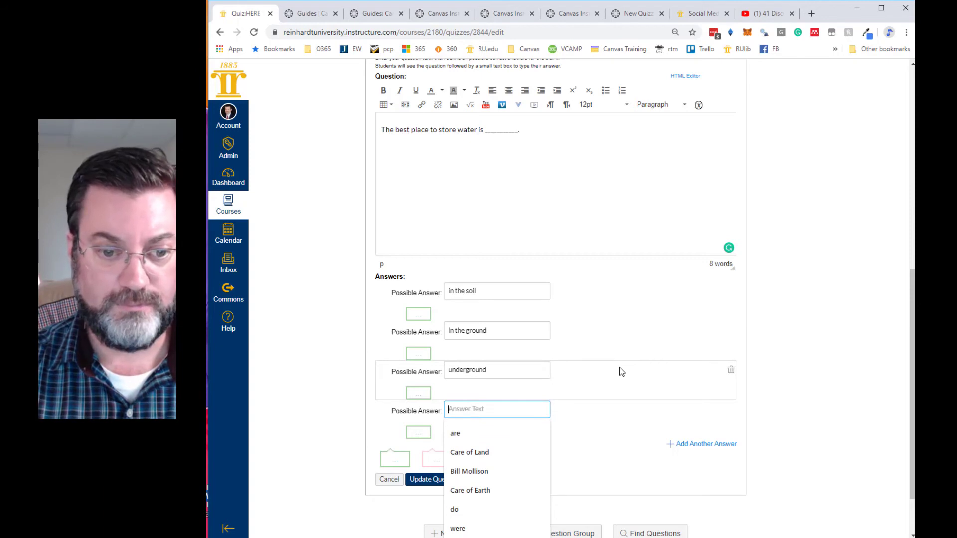
{"action": "type", "text": "aquifer"}
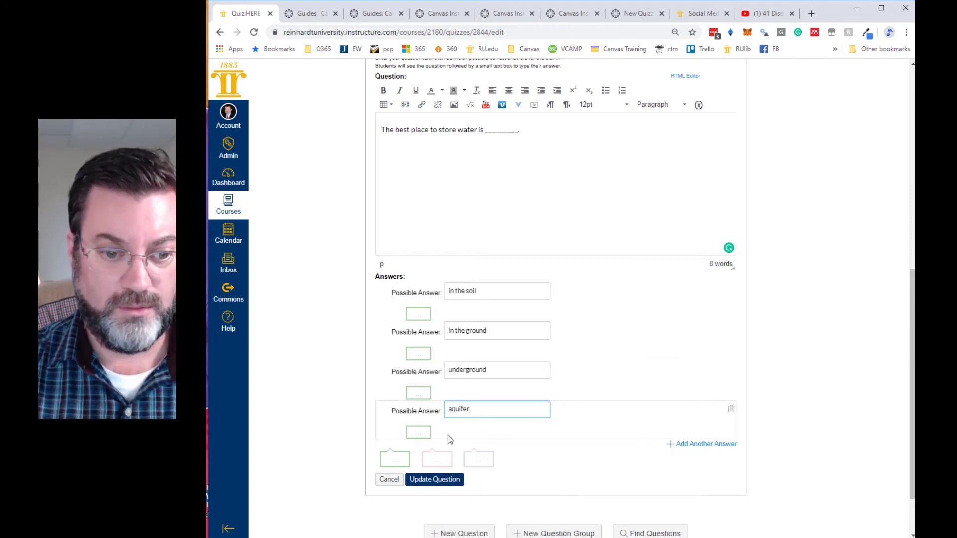
{"action": "left_click", "coordinate": [698, 445]}
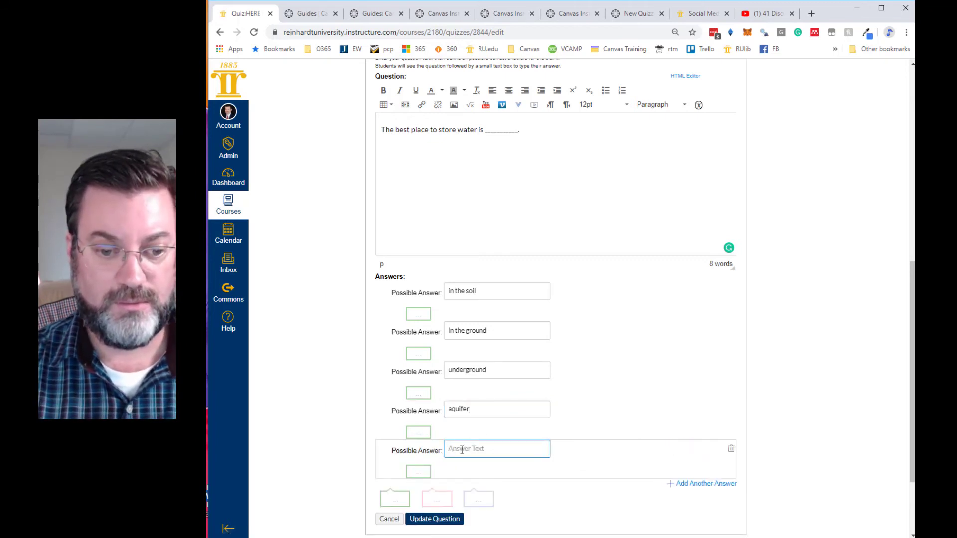
{"action": "type", "text": "he dirt"}
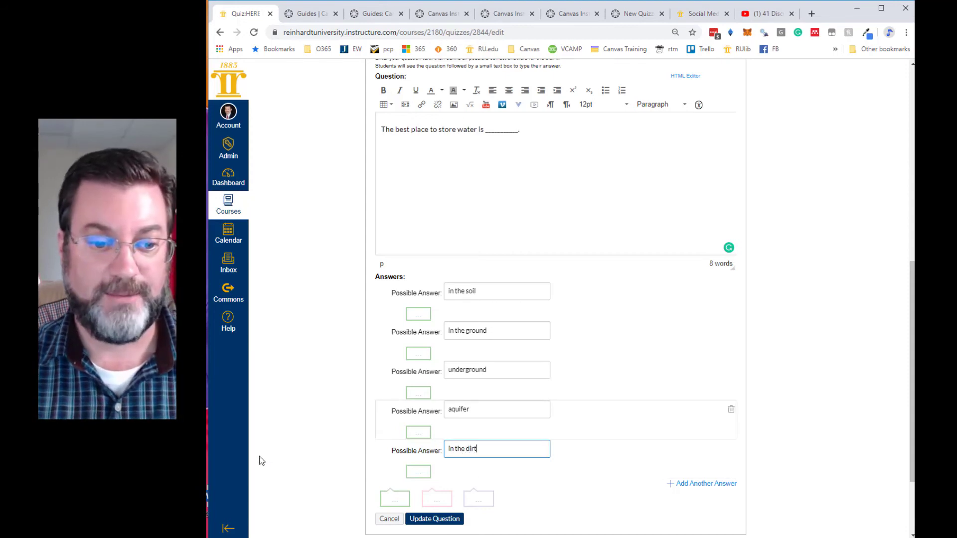
- Set the fill-in-the-blank question's points to 5 and save the question
{"action": "scroll", "coordinate": [286, 464], "scroll_direction": "down", "scroll_amount": 2}
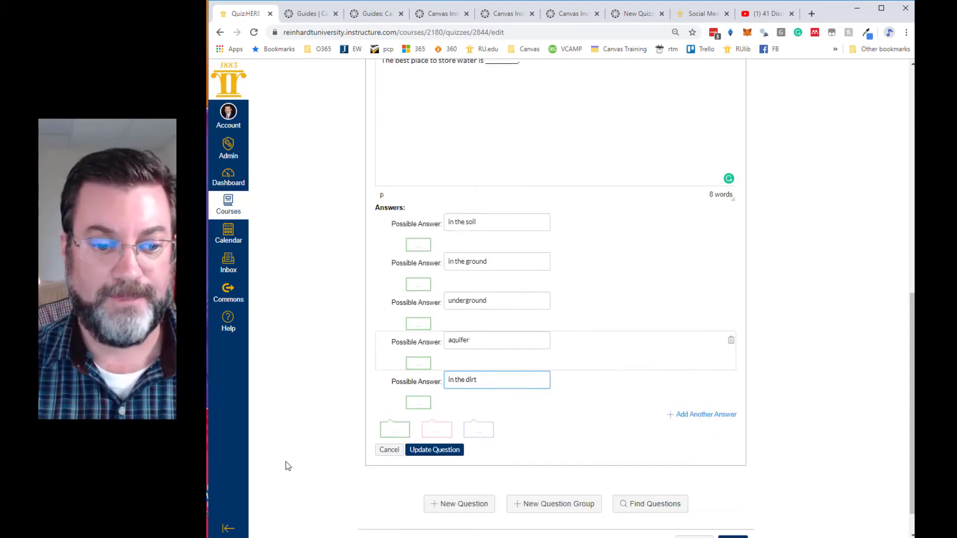
{"action": "scroll", "coordinate": [752, 325], "scroll_direction": "up", "scroll_amount": 1}
{"action": "scroll", "coordinate": [705, 232], "scroll_direction": "up", "scroll_amount": 6}
{"action": "double_click", "coordinate": [726, 242]}
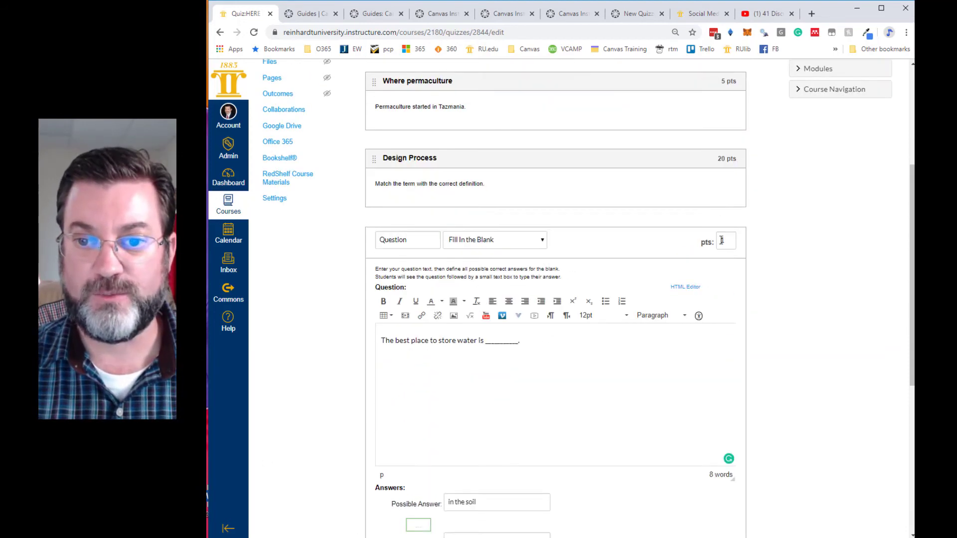
{"action": "type", "text": "5"}
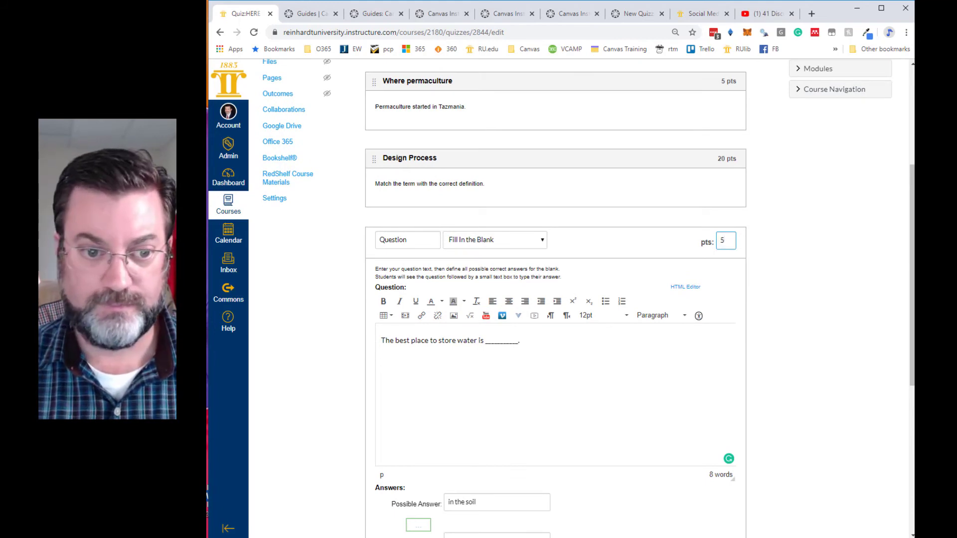
{"action": "scroll", "coordinate": [294, 338], "scroll_direction": "down", "scroll_amount": 5}
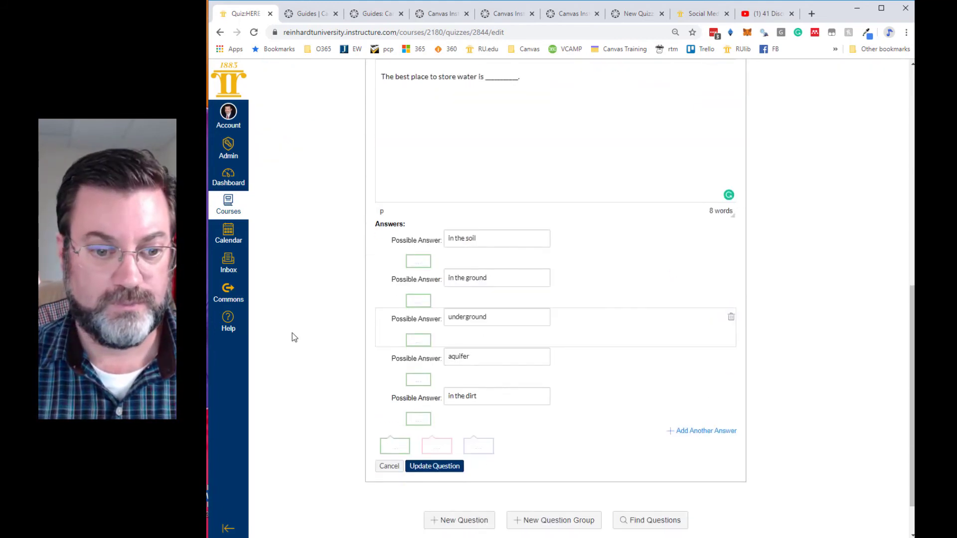
{"action": "left_click", "coordinate": [429, 466]}
- Add another new question to the quiz and set its type to Essay Question
{"action": "left_click", "coordinate": [455, 465]}
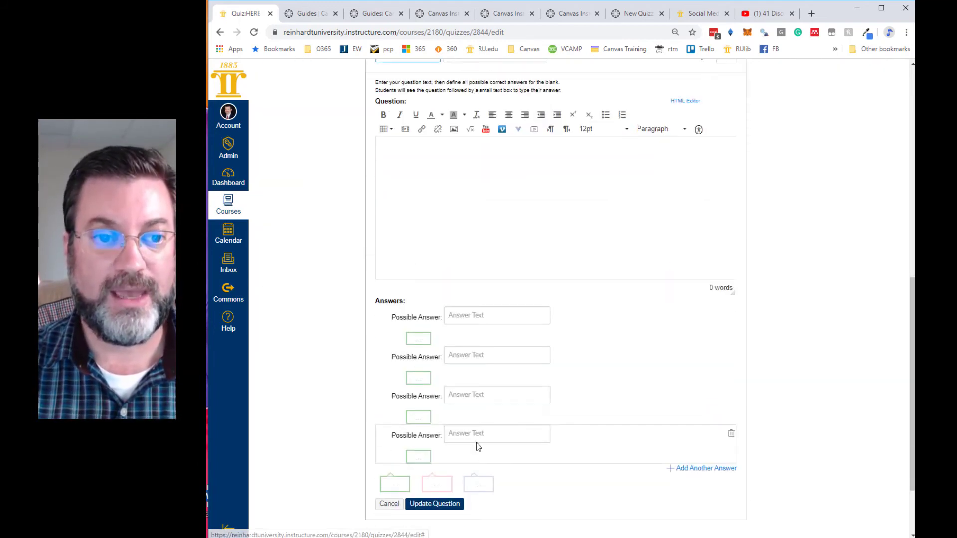
{"action": "scroll", "coordinate": [480, 240], "scroll_direction": "up", "scroll_amount": 2}
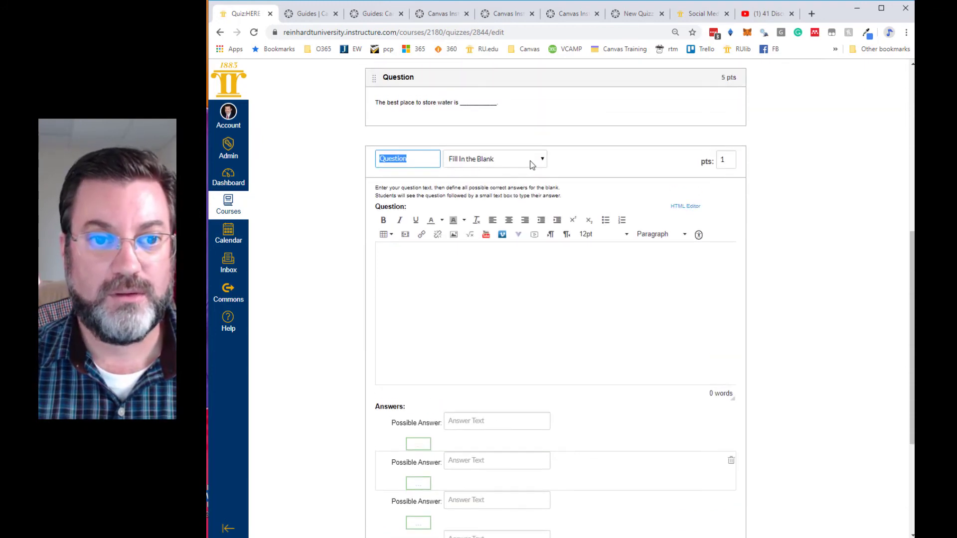
{"action": "left_click", "coordinate": [532, 164]}
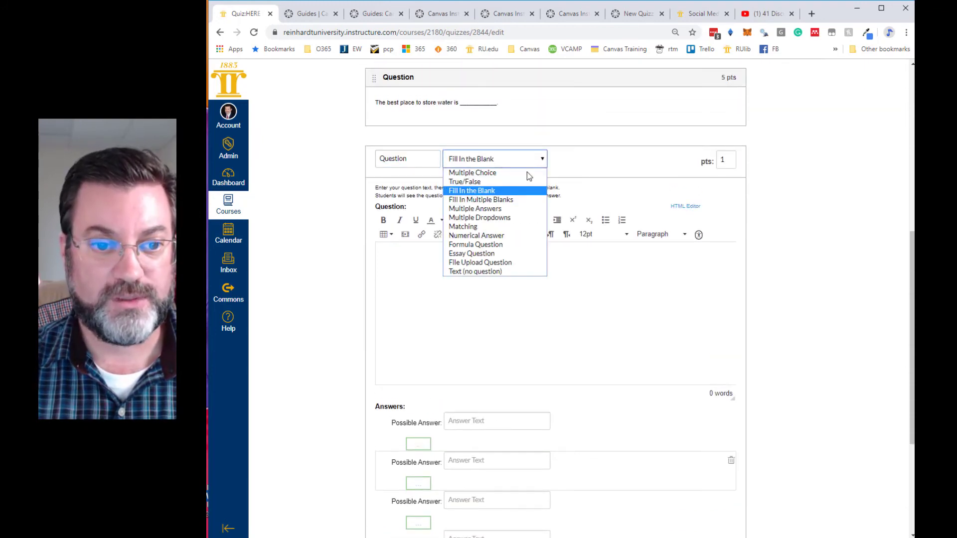
{"action": "left_click", "coordinate": [481, 255]}
{"action": "left_click", "coordinate": [436, 257]}
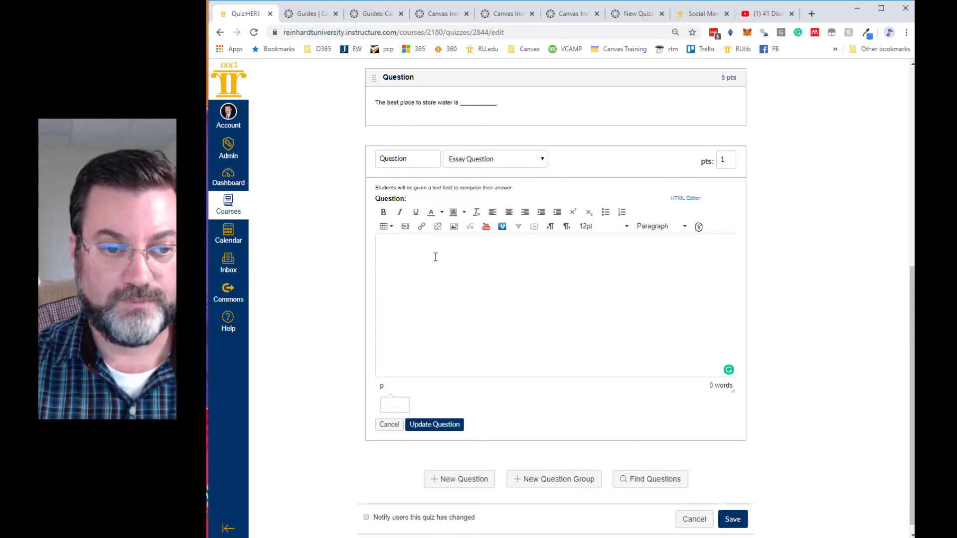
{"action": "type", "text": "What ar"}
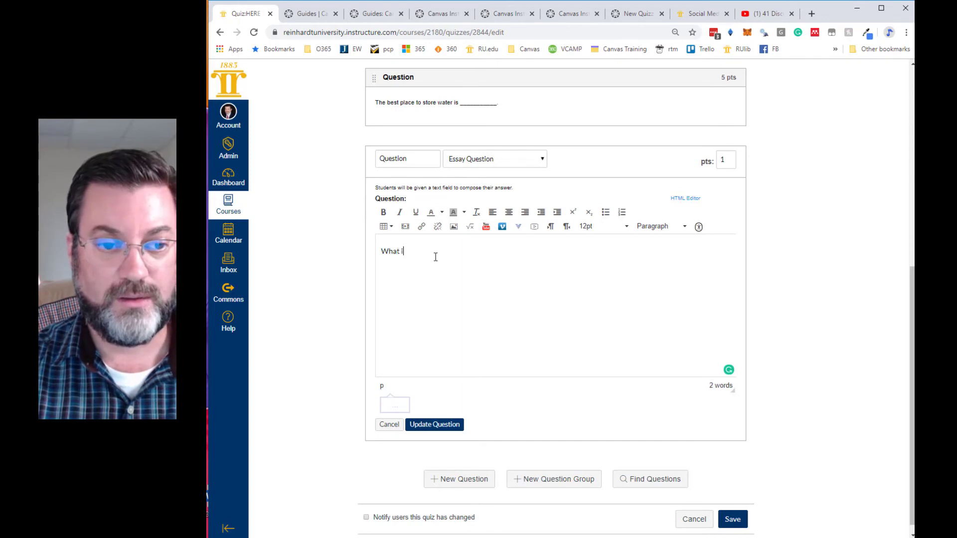
{"action": "type", "text": "e the typica"}
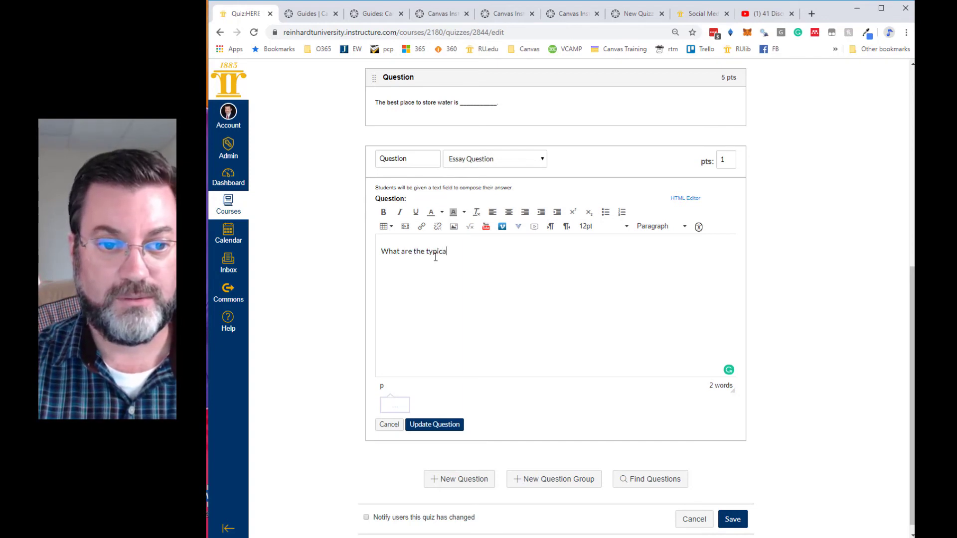
{"action": "key", "text": "BackSpace"}
{"action": "type", "text": "al"}
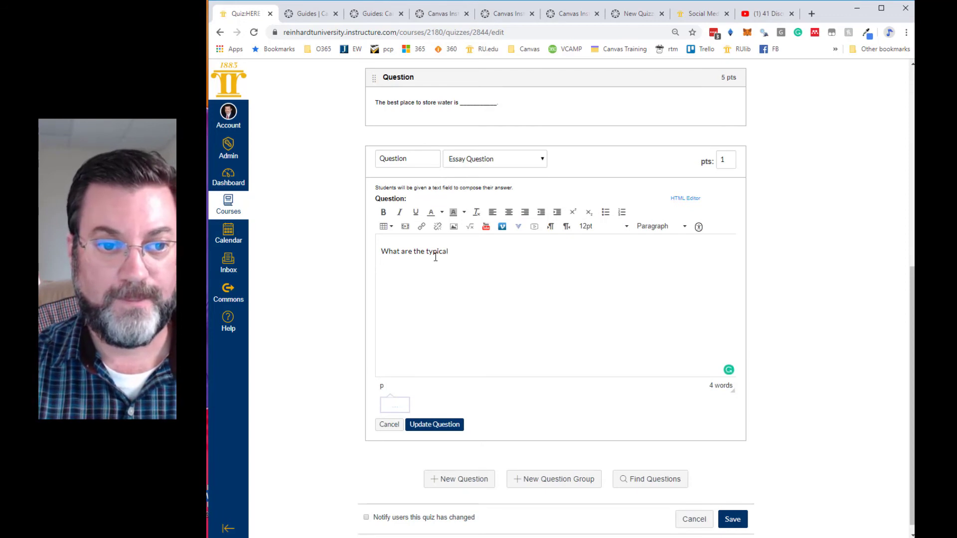
{"action": "key", "text": "BackSpace"}
{"action": "key", "text": "BackSpace"}
{"action": "key", "text": "BackSpace"}
{"action": "key", "text": "BackSpace"}
{"action": "key", "text": "BackSpace"}
{"action": "key", "text": "BackSpace"}
{"action": "key", "text": "BackSpace"}
{"action": "key", "text": "BackSpace"}
{"action": "key", "text": "BackSpace"}
{"action": "key", "text": "BackSpace"}
{"action": "key", "text": "BackSpace"}
{"action": "key", "text": "BackSpace"}
{"action": "key", "text": "BackSpace"}
{"action": "key", "text": "BackSpace"}
{"action": "key", "text": "BackSpace"}
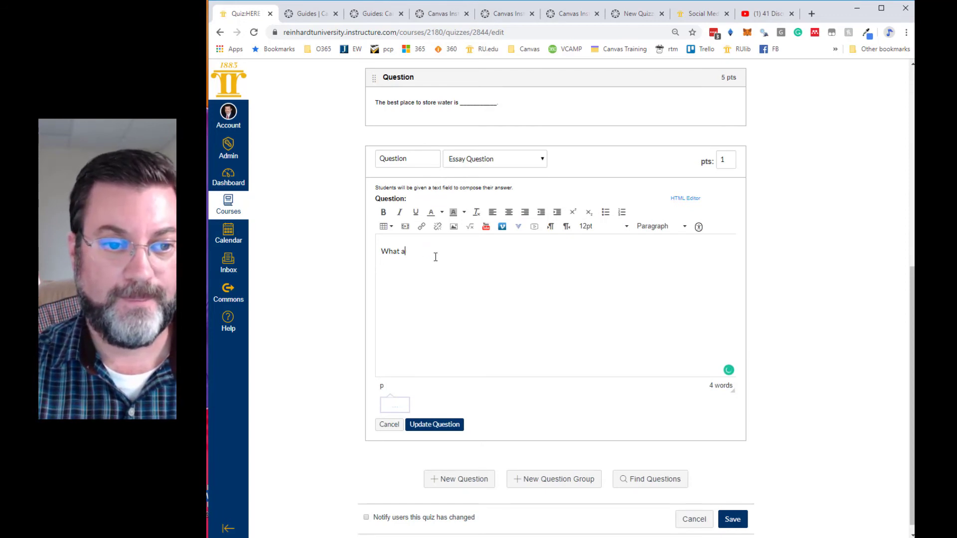
{"action": "key", "text": "BackSpace"}
{"action": "key", "text": "BackSpace"}
{"action": "key", "text": "BackSpace"}
{"action": "key", "text": "BackSpace"}
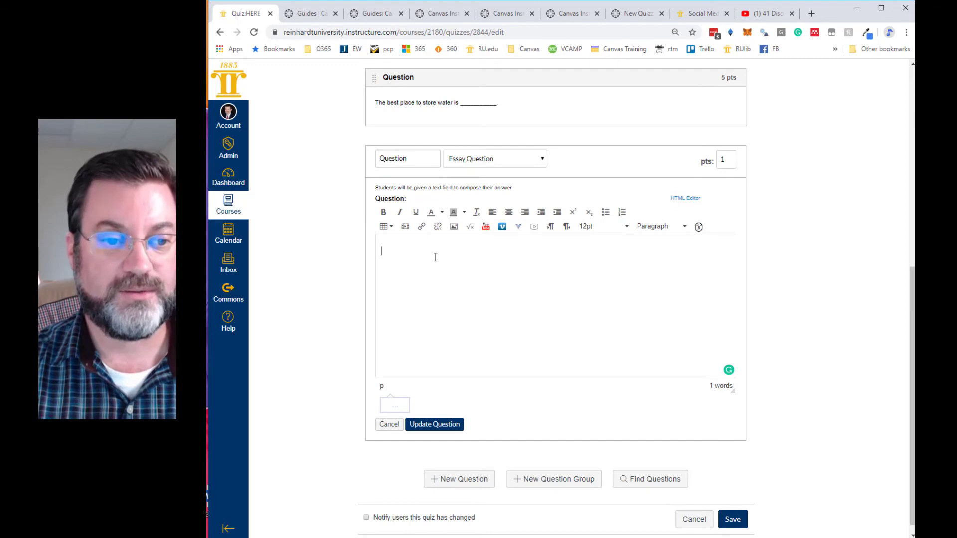
{"action": "type", "text": "Give "}
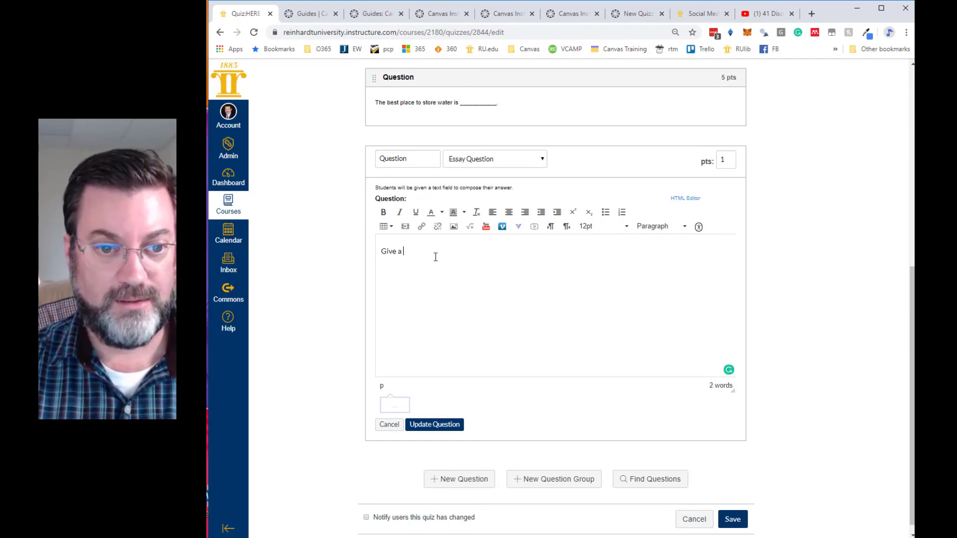
{"action": "type", "text": "a"}
{"action": "key", "text": "BackSpace"}
{"action": "key", "text": "BackSpace"}
{"action": "key", "text": "BackSpace"}
{"action": "key", "text": "BackSpace"}
{"action": "key", "text": "BackSpace"}
{"action": "key", "text": "BackSpace"}
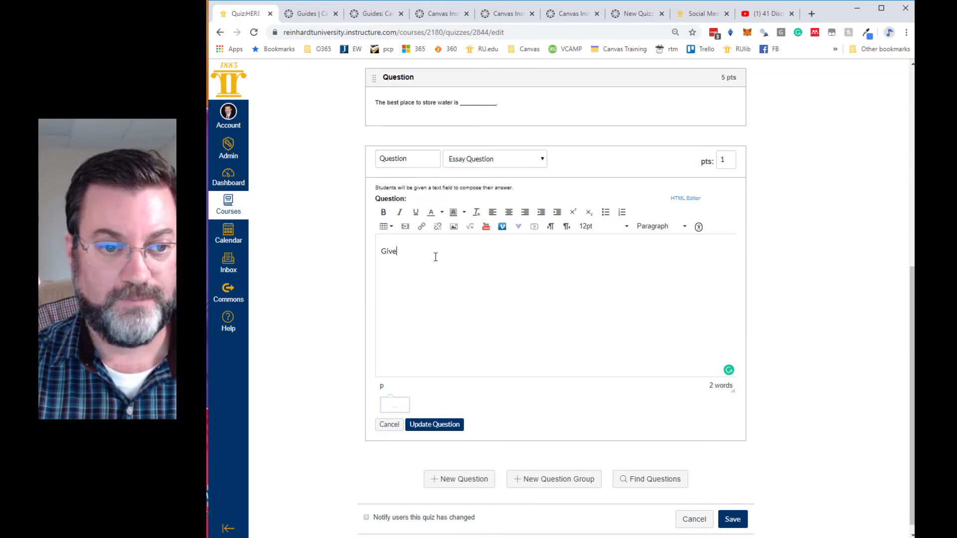
- Enter the essay question text "Provide an inputs/outputs analysis for rabbits."
{"action": "type", "text": "Provide an inputs"}
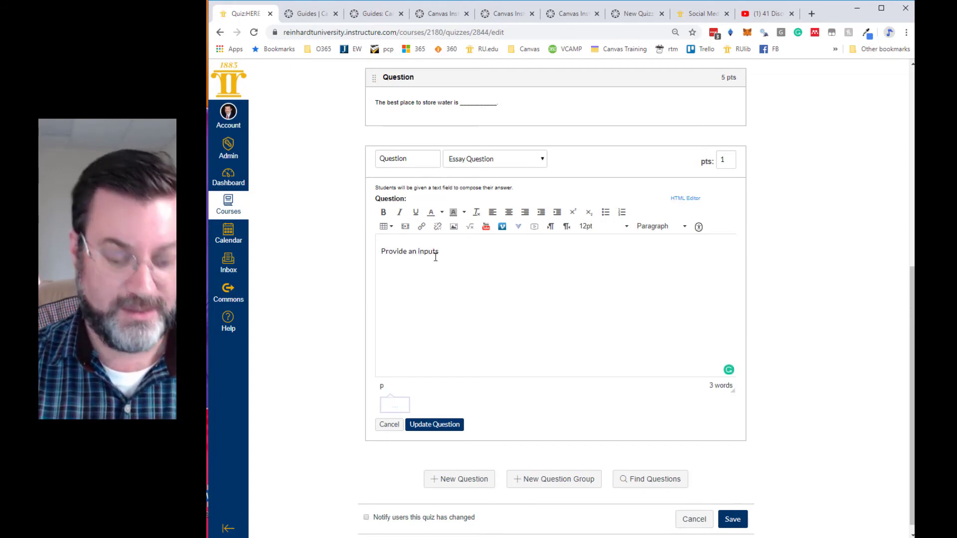
{"action": "type", "text": "/outputs"}
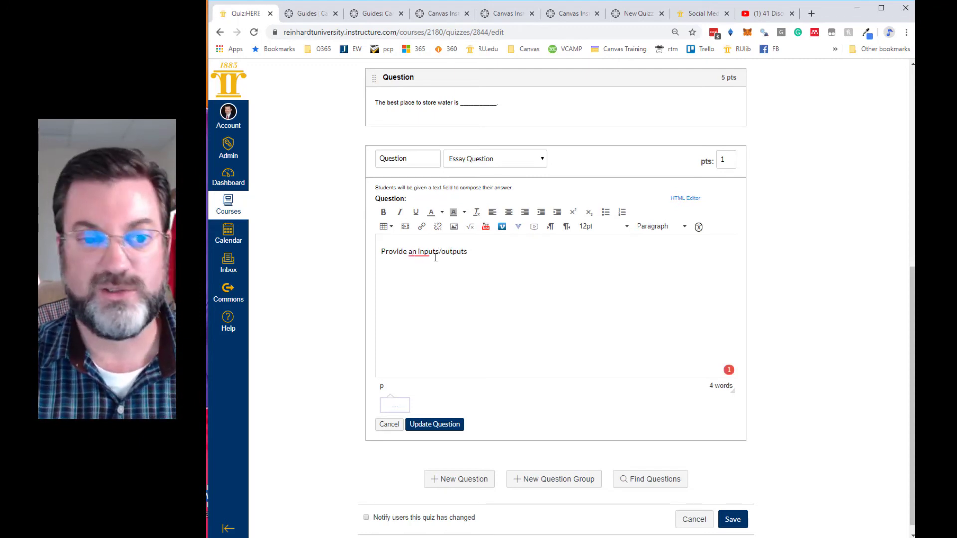
{"action": "type", "text": " analyusis"}
{"action": "key", "text": "BackSpace"}
{"action": "key", "text": "BackSpace"}
{"action": "key", "text": "BackSpace"}
{"action": "key", "text": "BackSpace"}
{"action": "type", "text": "sis for "}
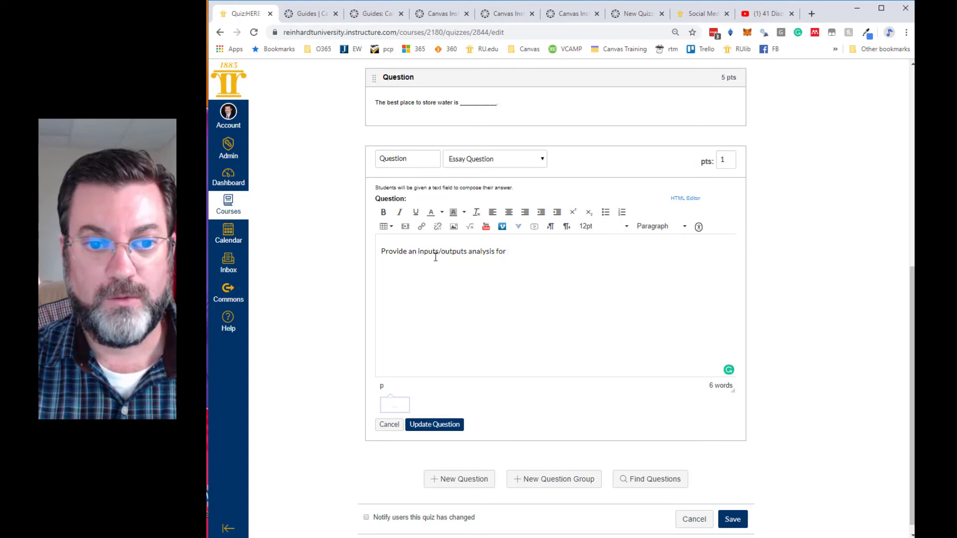
{"action": "type", "text": "rabbits."}
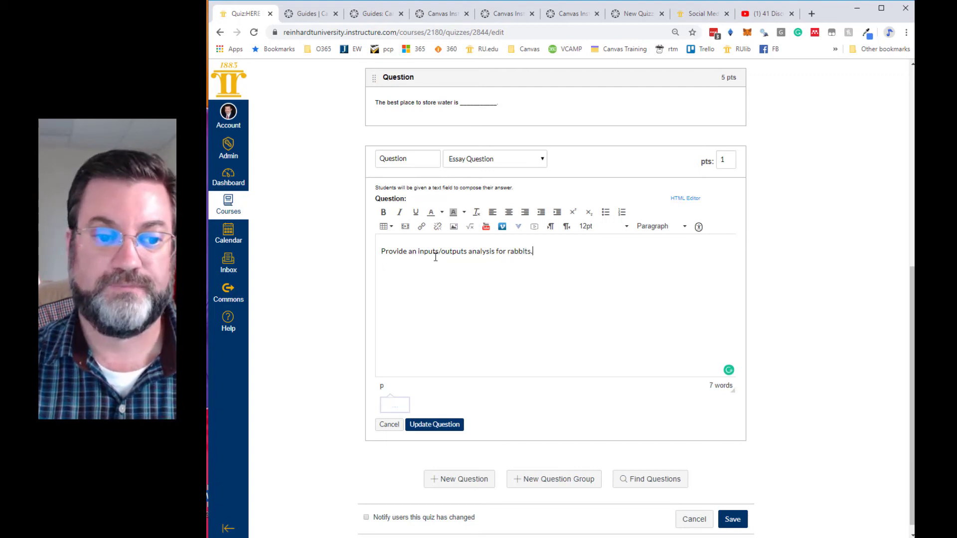
- Set the essay question's points to 30 and save the question
{"action": "double_click", "coordinate": [720, 159]}
{"action": "type", "text": "30"}
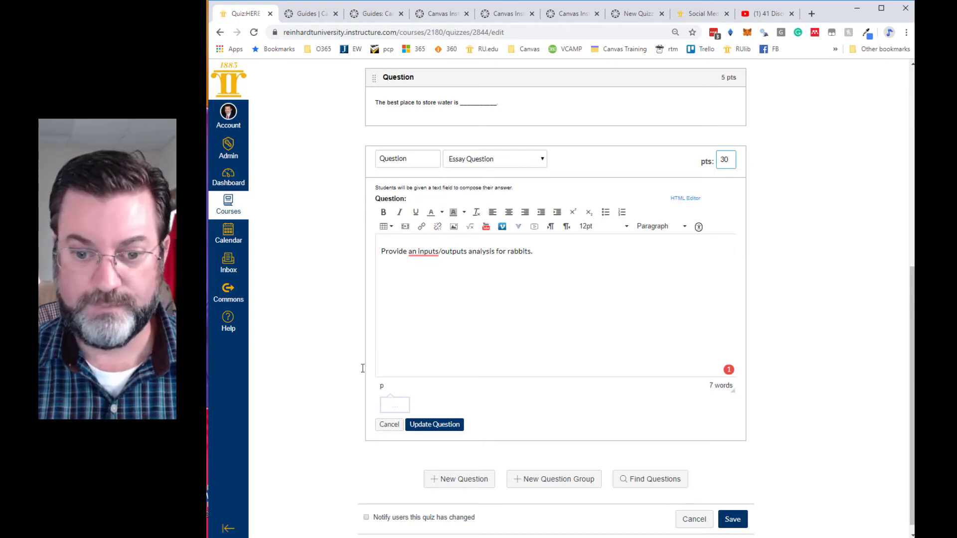
{"action": "scroll", "coordinate": [399, 423], "scroll_direction": "down", "scroll_amount": 1}
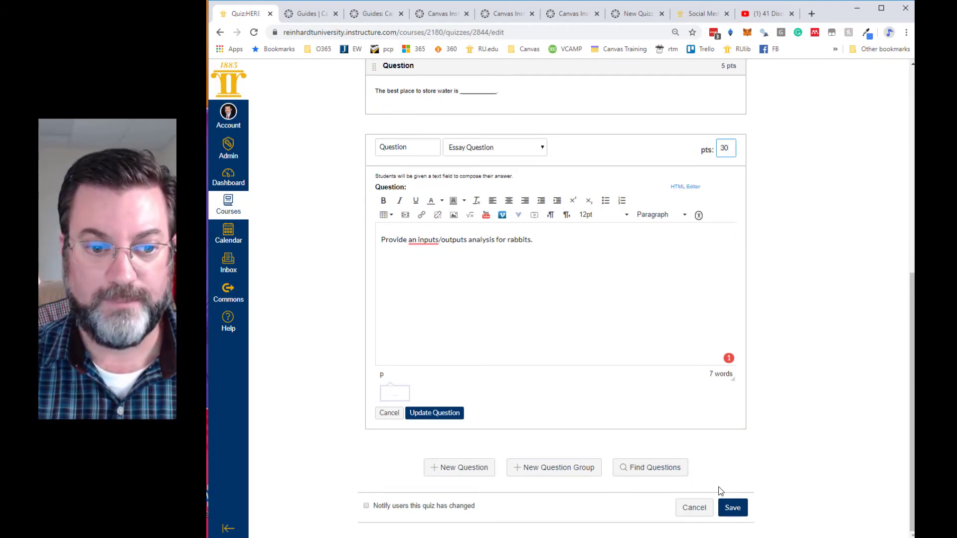
{"action": "left_click", "coordinate": [433, 413]}
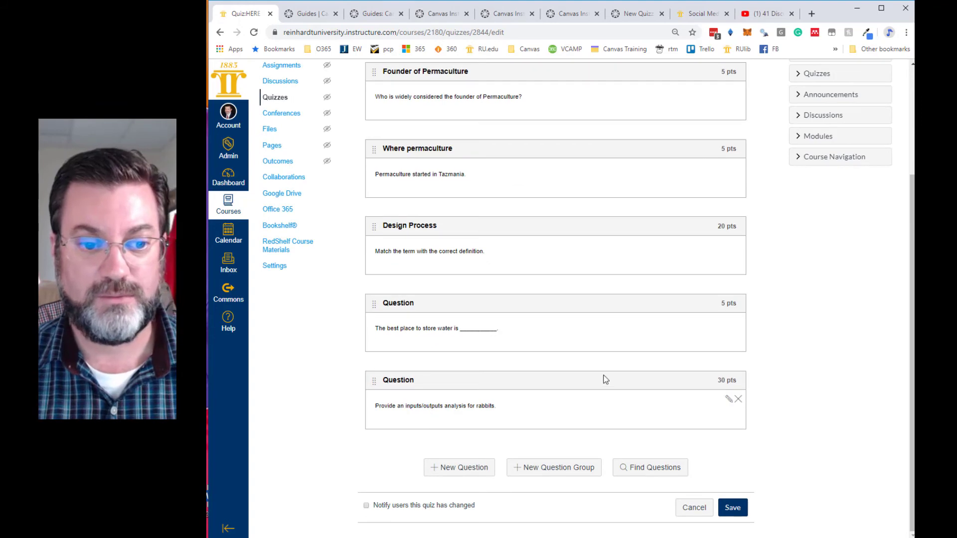
- Save the whole quiz with its five questions
{"action": "left_click", "coordinate": [736, 514]}
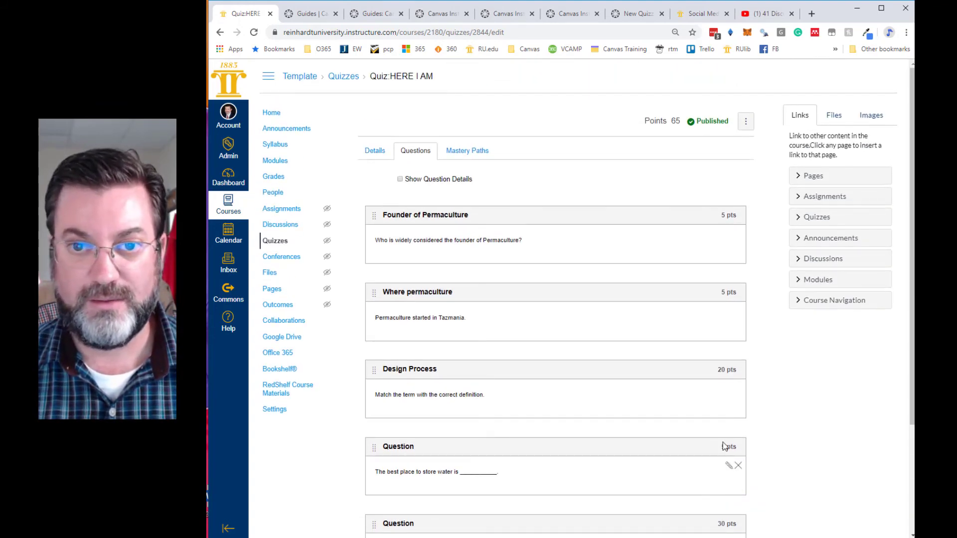
{"action": "scroll", "coordinate": [725, 445], "scroll_direction": "down", "scroll_amount": 3}
{"action": "left_click", "coordinate": [736, 508]}
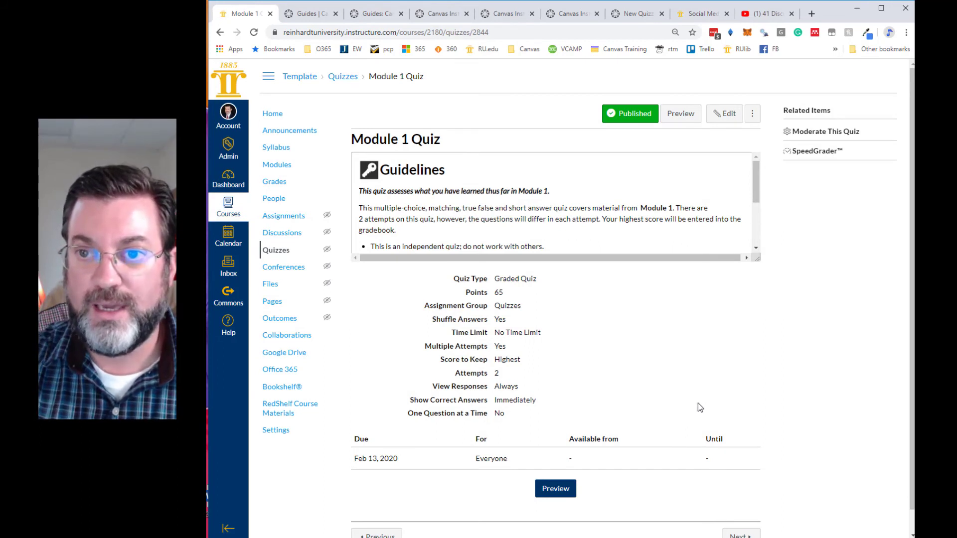
- Look over the saved quiz's summary page and the course's module list
{"action": "scroll", "coordinate": [698, 403], "scroll_direction": "down", "scroll_amount": 1}
{"action": "scroll", "coordinate": [699, 403], "scroll_direction": "up", "scroll_amount": 1}
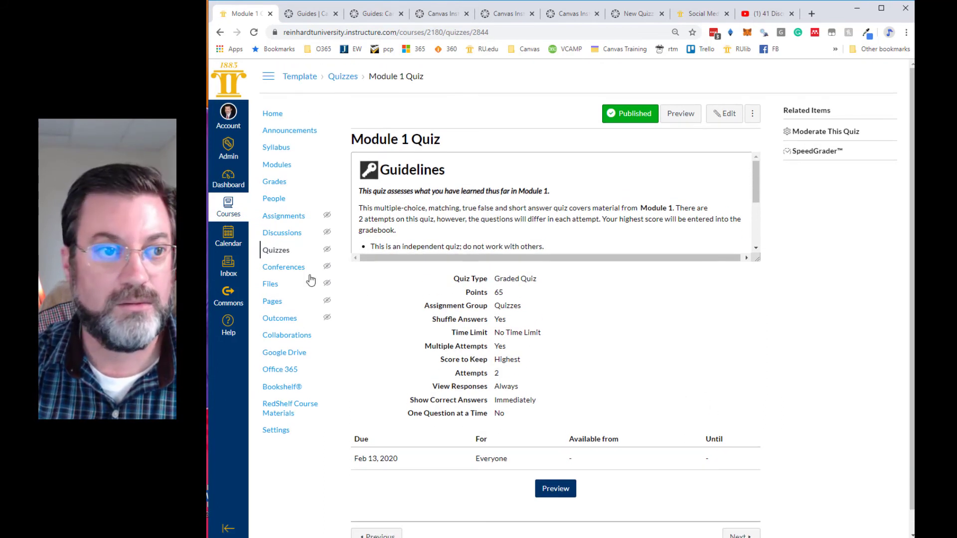
{"action": "left_click", "coordinate": [273, 165]}
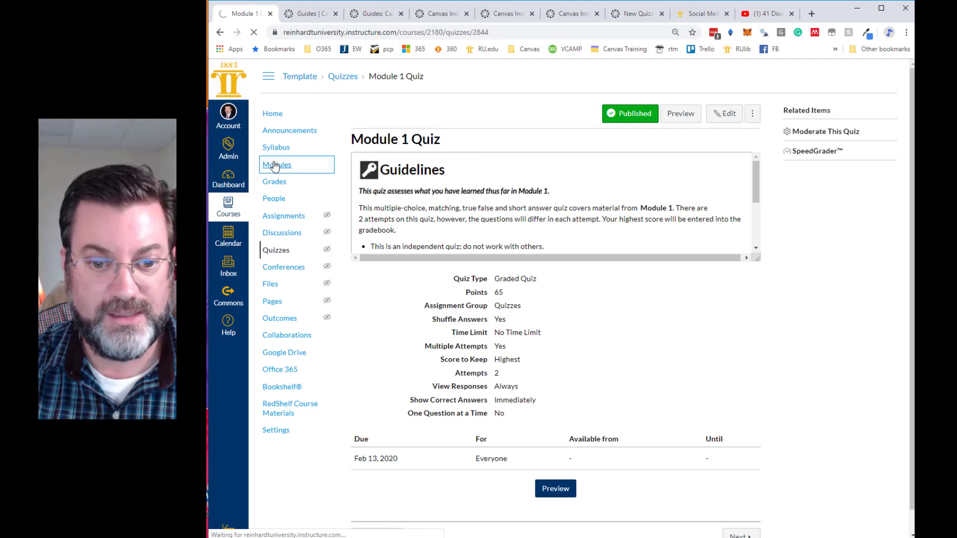
{"action": "scroll", "coordinate": [616, 306], "scroll_direction": "down", "scroll_amount": 3}
{"action": "scroll", "coordinate": [615, 305], "scroll_direction": "down", "scroll_amount": 6}
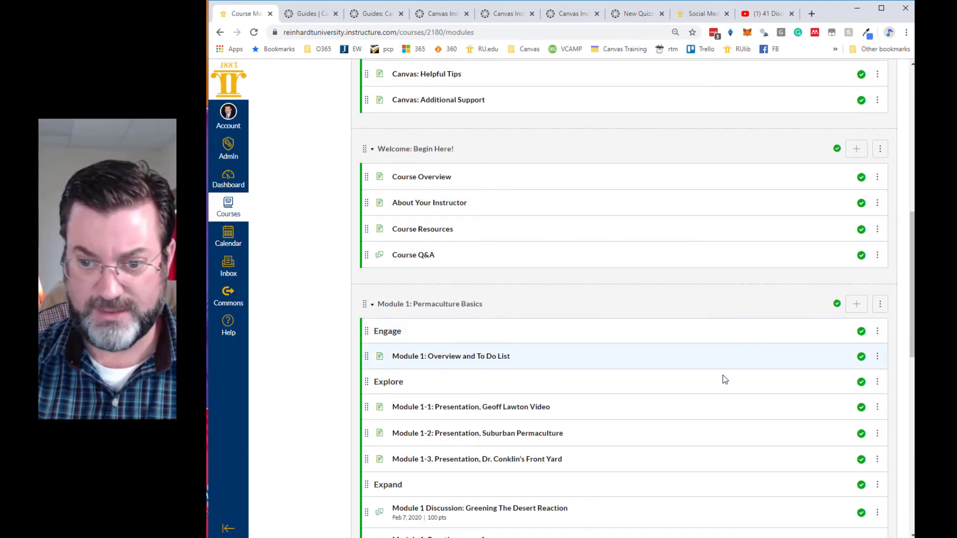
{"action": "scroll", "coordinate": [725, 379], "scroll_direction": "down", "scroll_amount": 3}
{"action": "scroll", "coordinate": [686, 449], "scroll_direction": "up", "scroll_amount": 8}
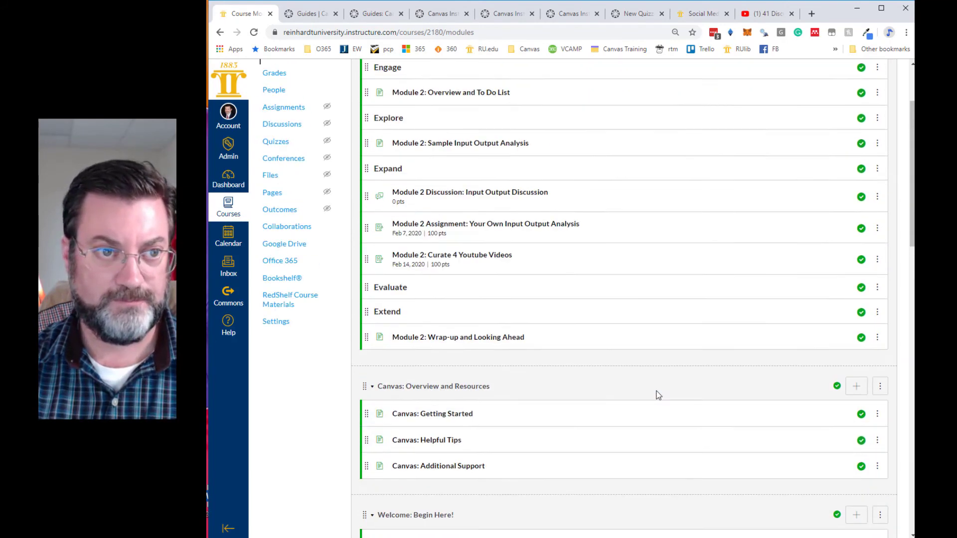
{"action": "scroll", "coordinate": [659, 397], "scroll_direction": "up", "scroll_amount": 3}
- Switch to Student View from the course home page and start taking the Module 1 Quiz from the modules
{"action": "left_click", "coordinate": [272, 113]}
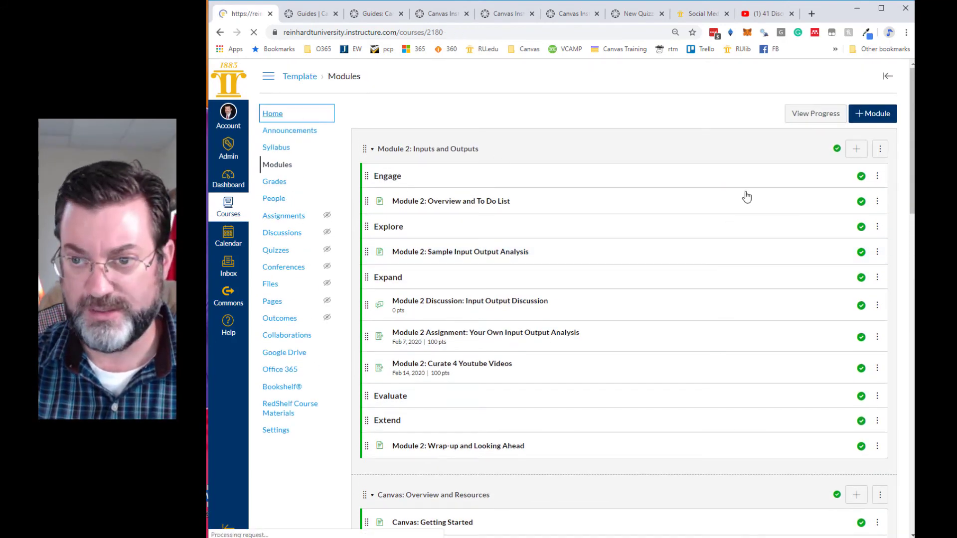
{"action": "left_click", "coordinate": [831, 245]}
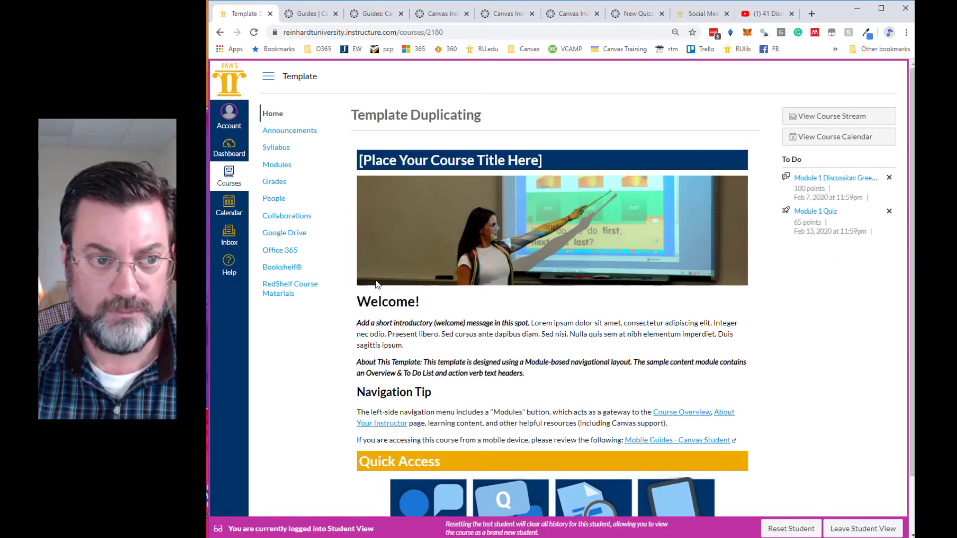
{"action": "left_click", "coordinate": [278, 164]}
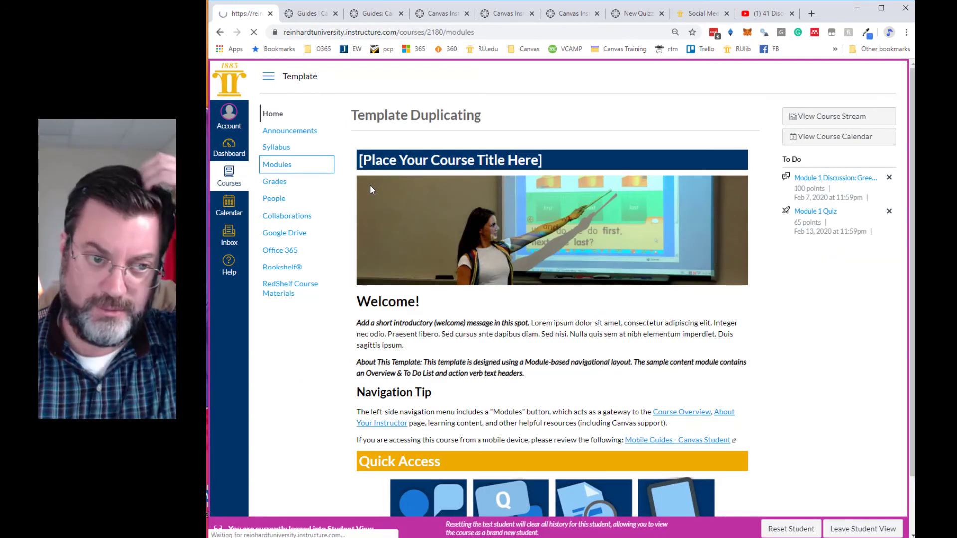
{"action": "scroll", "coordinate": [579, 316], "scroll_direction": "down", "scroll_amount": 15}
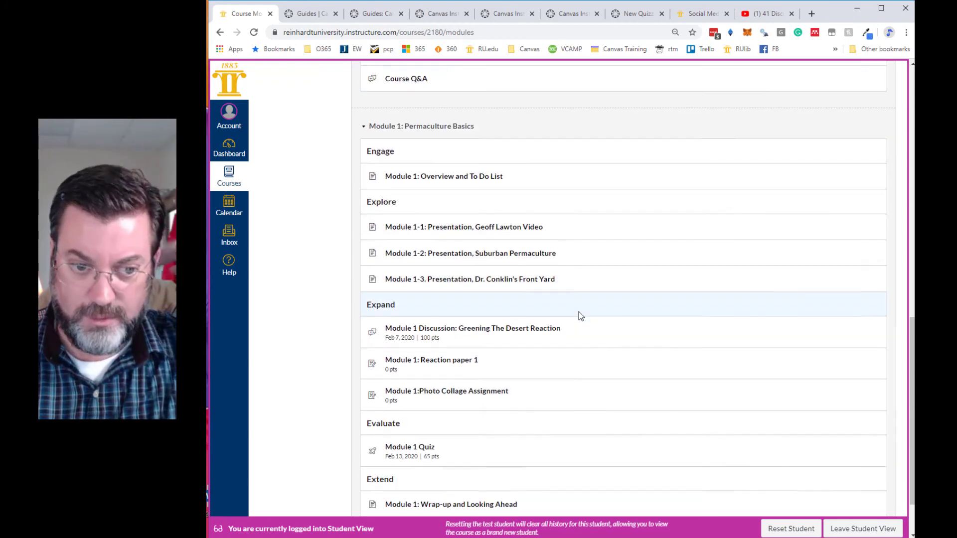
{"action": "scroll", "coordinate": [579, 312], "scroll_direction": "down", "scroll_amount": 2}
{"action": "left_click", "coordinate": [422, 381]}
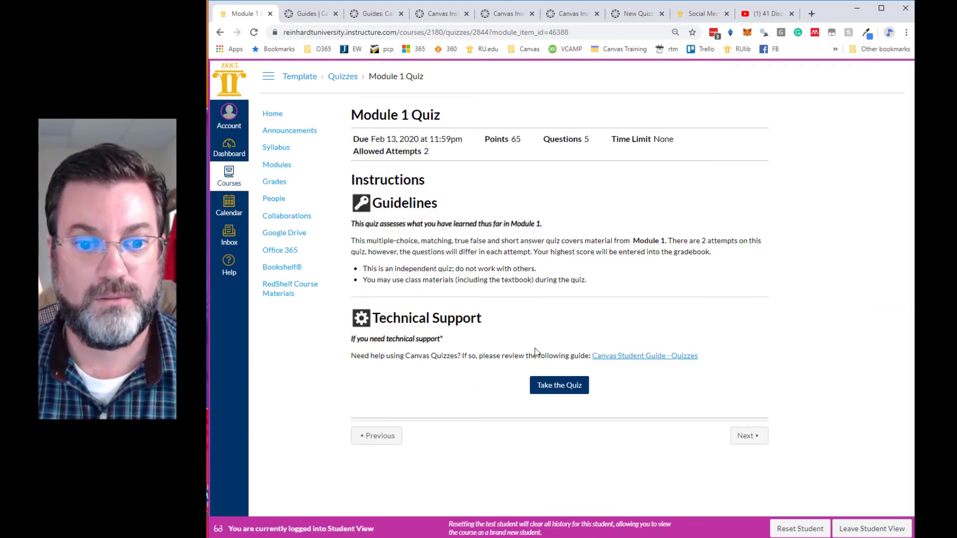
{"action": "left_click", "coordinate": [561, 391]}
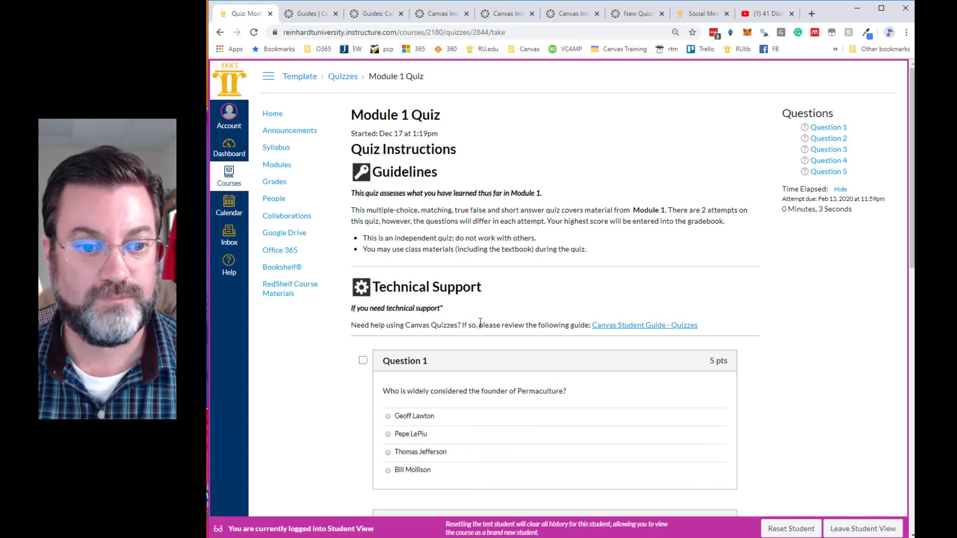
- Answer question 1 with "Pepe LePiu" and question 2 with True
{"action": "scroll", "coordinate": [480, 322], "scroll_direction": "down", "scroll_amount": 2}
{"action": "left_click", "coordinate": [399, 331]}
{"action": "scroll", "coordinate": [524, 352], "scroll_direction": "down", "scroll_amount": 4}
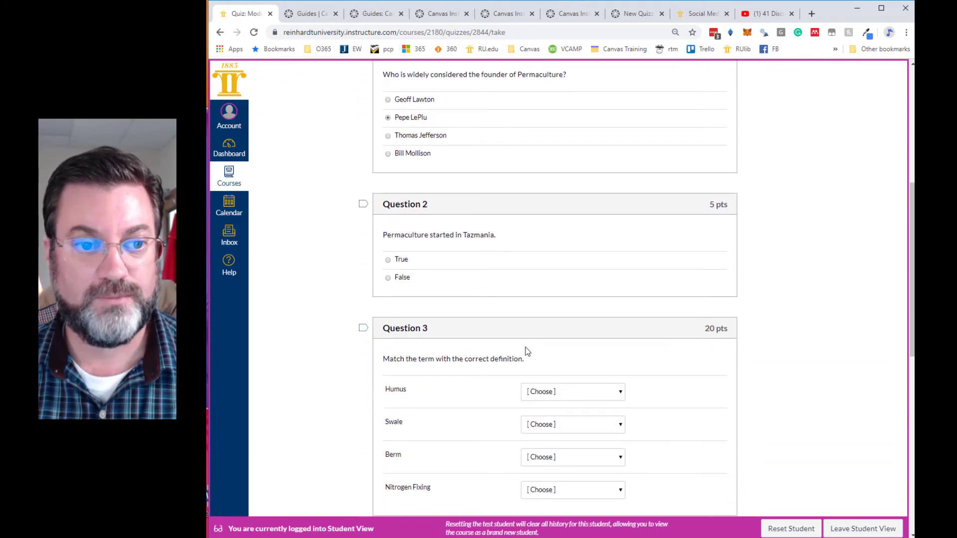
{"action": "left_click", "coordinate": [389, 260]}
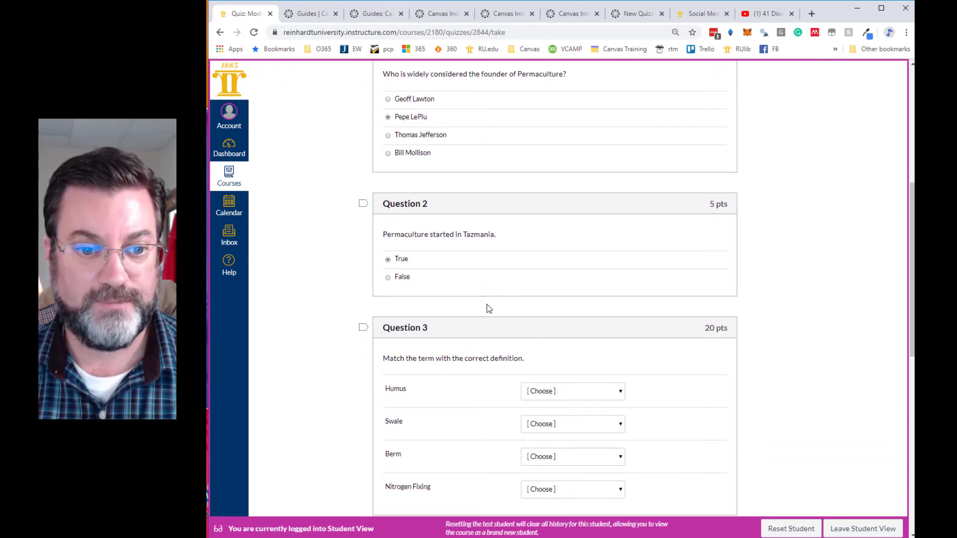
- In the matching question, match Humus with "Organic material in soil" and Swale with "A water harvesting ditch, normally installed on contour."
{"action": "scroll", "coordinate": [488, 310], "scroll_direction": "down", "scroll_amount": 3}
{"action": "left_click", "coordinate": [604, 240]}
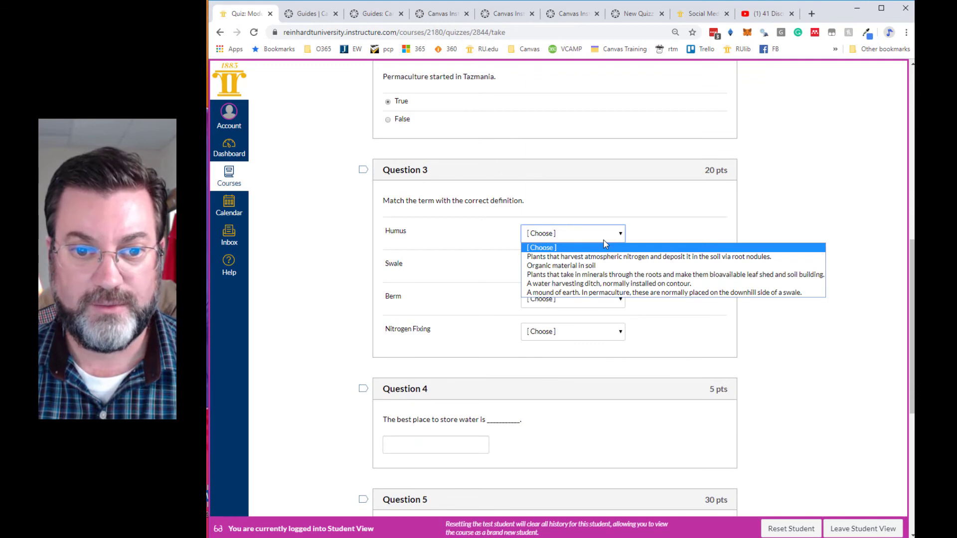
{"action": "left_click", "coordinate": [576, 265]}
{"action": "left_click", "coordinate": [577, 266]}
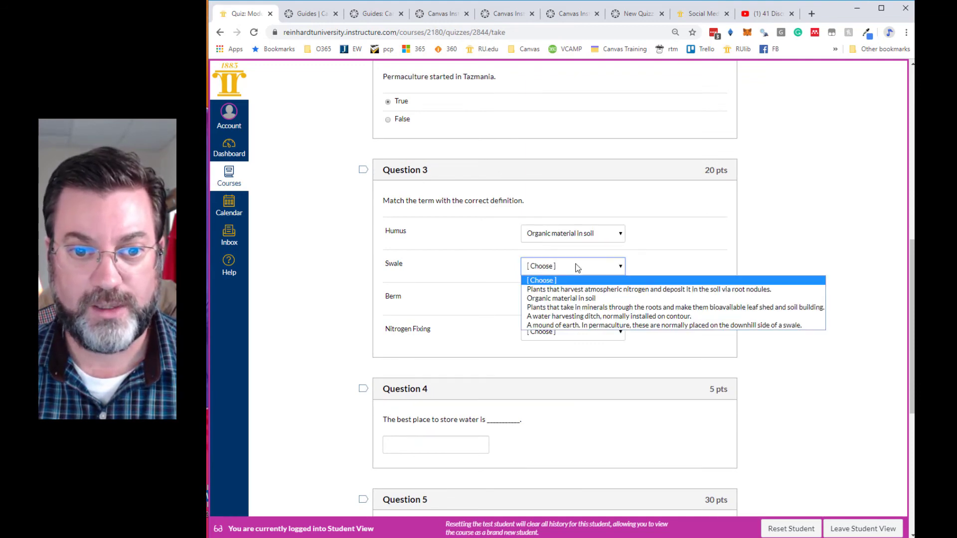
{"action": "left_click", "coordinate": [557, 316]}
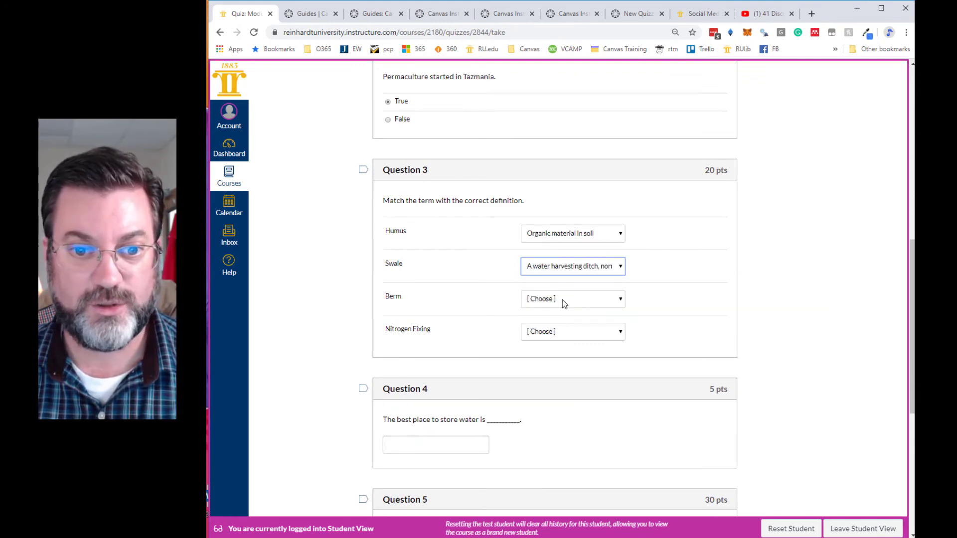
- In question 3, match Berm with the "A mound of earth" definition and Nitrogen Fixing with the "Plants that take in minerals through the roots" definition
{"action": "left_click", "coordinate": [563, 300]}
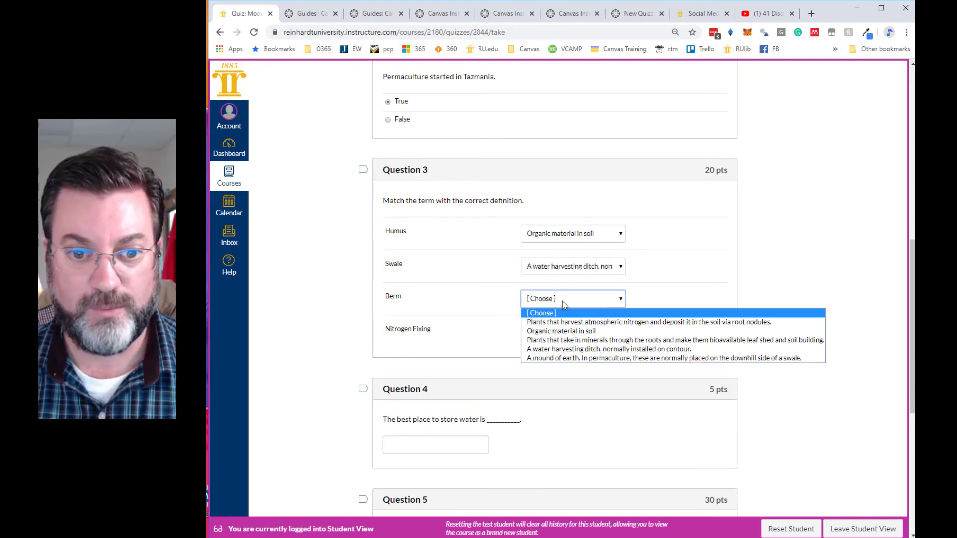
{"action": "left_click", "coordinate": [544, 359]}
{"action": "left_click", "coordinate": [553, 337]}
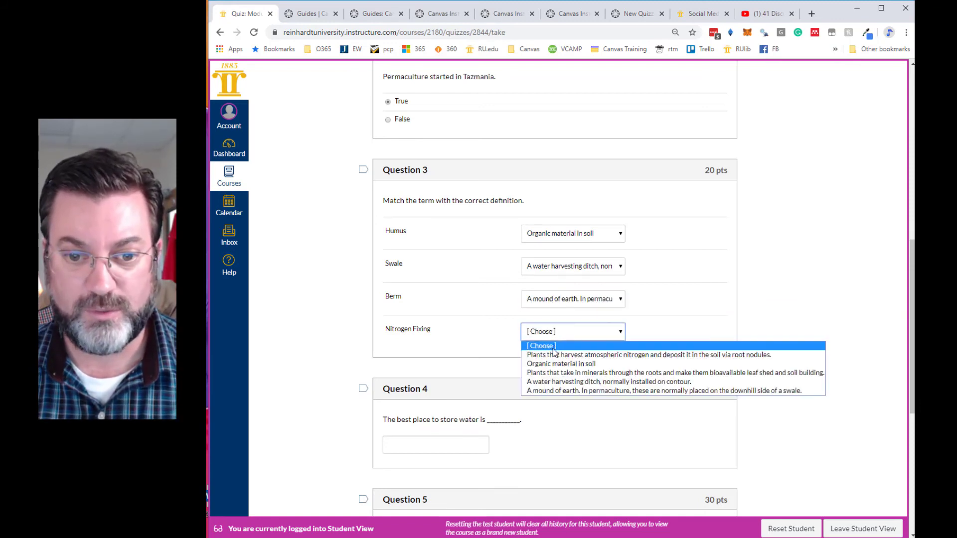
{"action": "left_click", "coordinate": [551, 374]}
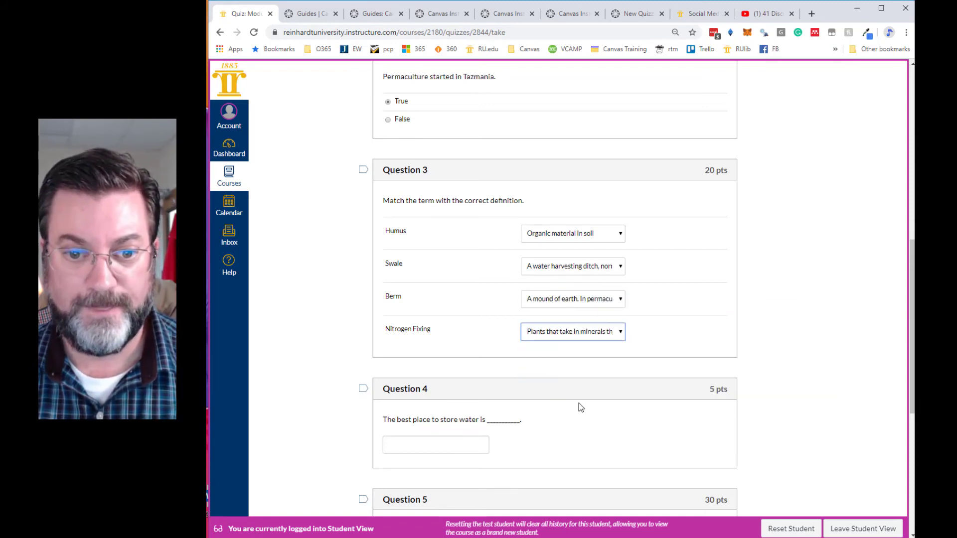
- Answer question 4, on the best place to store water, with "in the ground"
{"action": "scroll", "coordinate": [529, 378], "scroll_direction": "down", "scroll_amount": 2}
{"action": "left_click", "coordinate": [463, 342]}
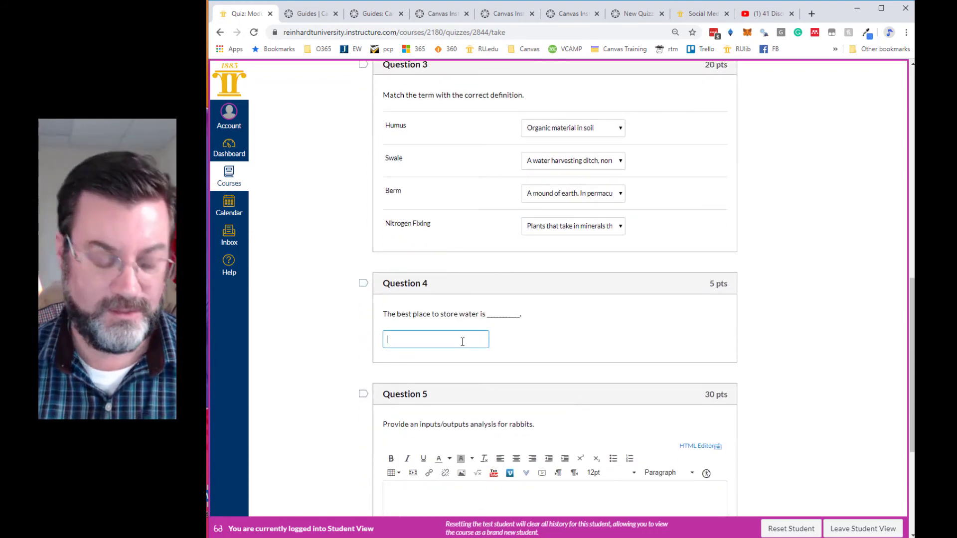
{"action": "type", "text": "in the ground"}
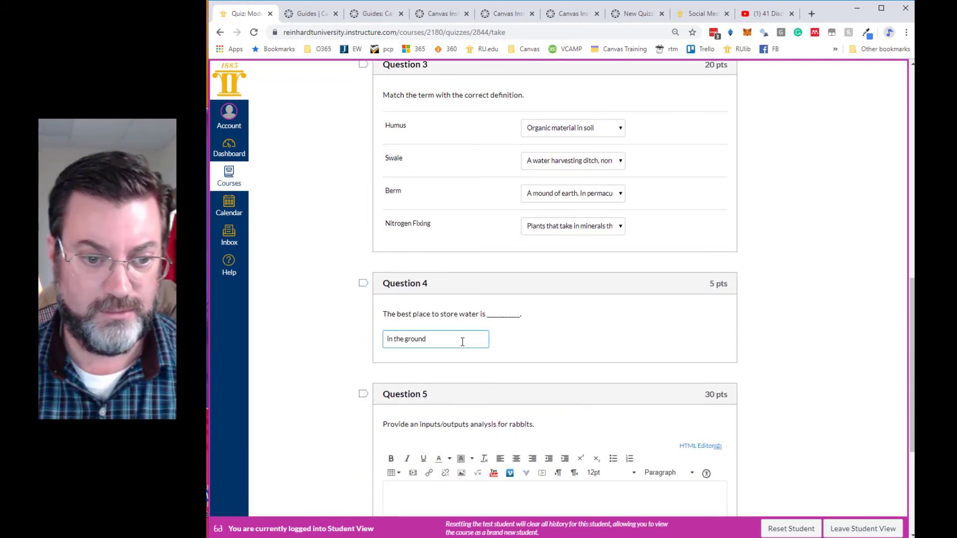
- Begin the question 5 essay answer with the heading "Inputs:" followed by Food, water and shelter on separate lines
{"action": "scroll", "coordinate": [463, 342], "scroll_direction": "down", "scroll_amount": 2}
{"action": "left_click", "coordinate": [424, 393]}
{"action": "type", "text": "Inputs:"}
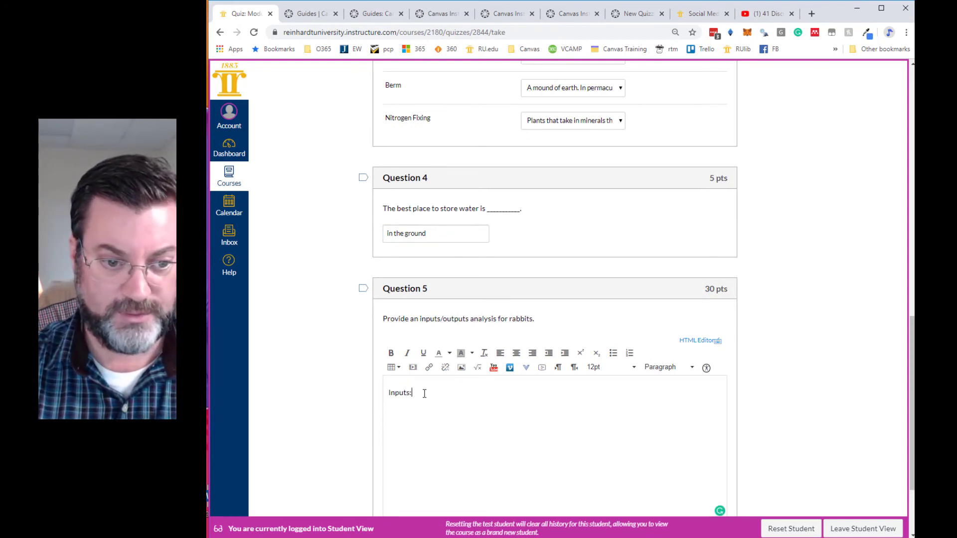
{"action": "key", "text": "Return"}
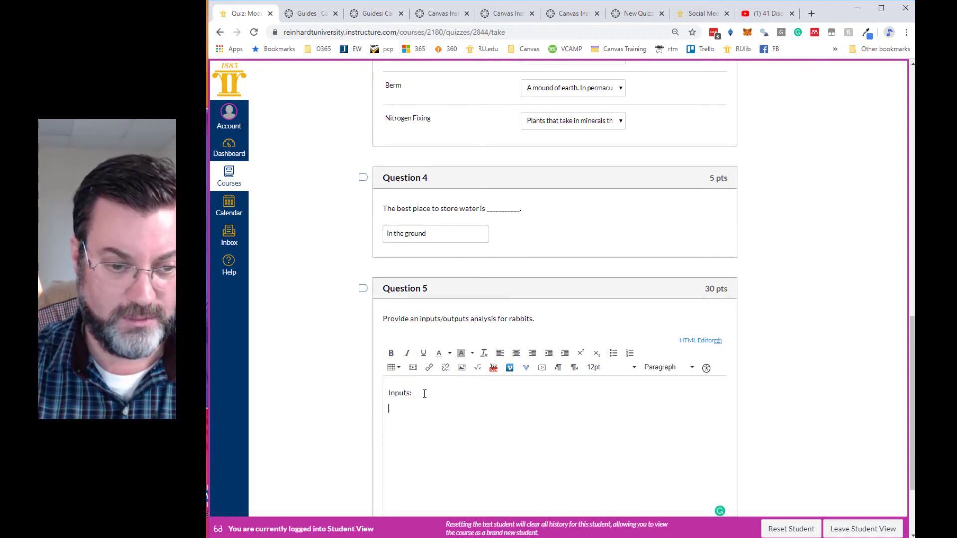
{"action": "type", "text": "Food"}
{"action": "key", "text": "Return"}
{"action": "type", "text": "water"}
{"action": "key", "text": "Return"}
{"action": "type", "text": "shelter"}
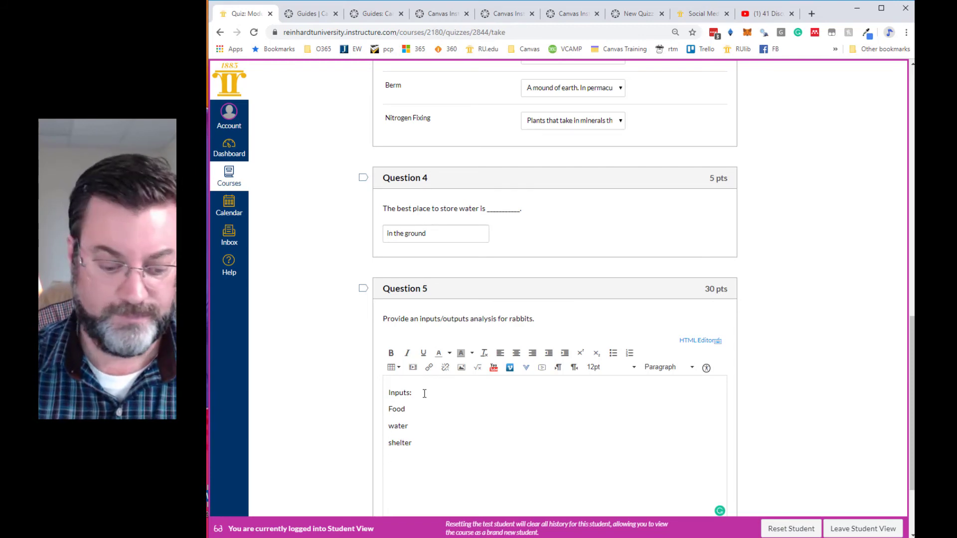
- Add the heading "Outputs:" to the essay answer, followed by meat, fur and feet on separate lines
{"action": "scroll", "coordinate": [421, 387], "scroll_direction": "down", "scroll_amount": 2}
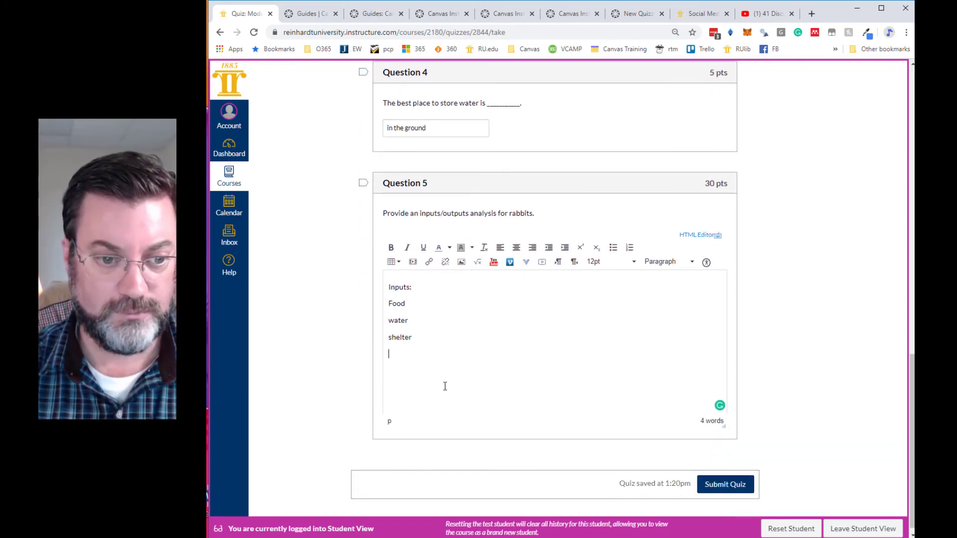
{"action": "type", "text": "Outputs"}
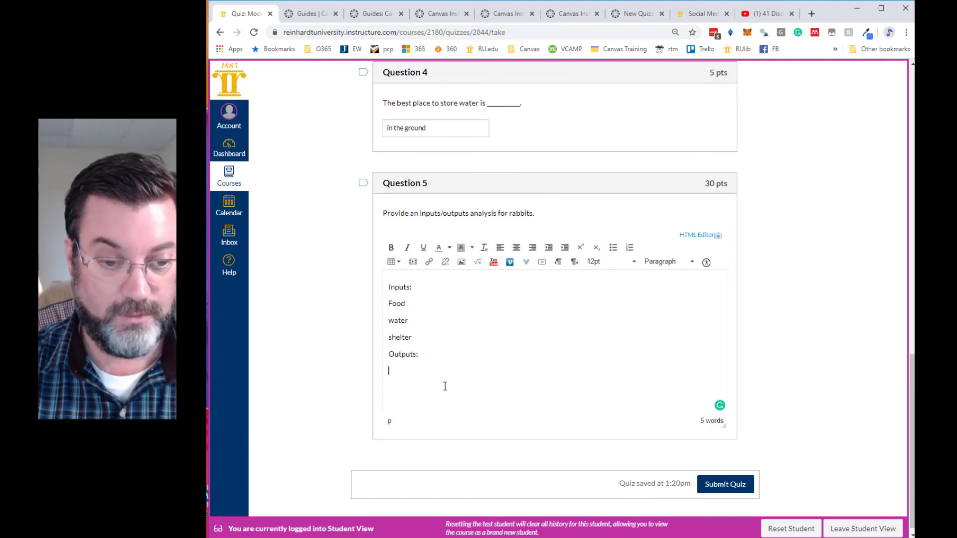
{"action": "type", "text": ":"}
{"action": "key", "text": "Return"}
{"action": "type", "text": "meat"}
{"action": "key", "text": "Return"}
{"action": "type", "text": "fur"}
{"action": "key", "text": "Return"}
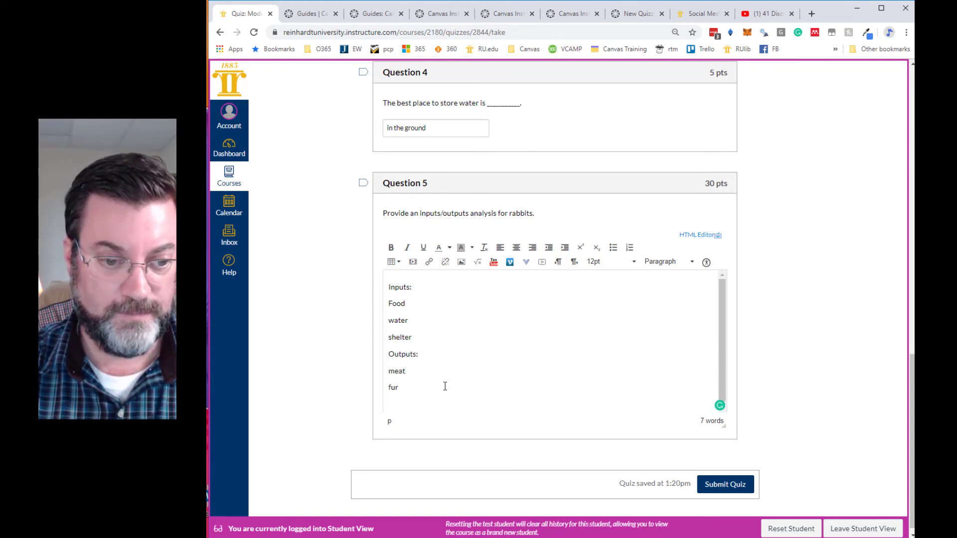
{"action": "type", "text": "feet"}
{"action": "key", "text": "Return"}
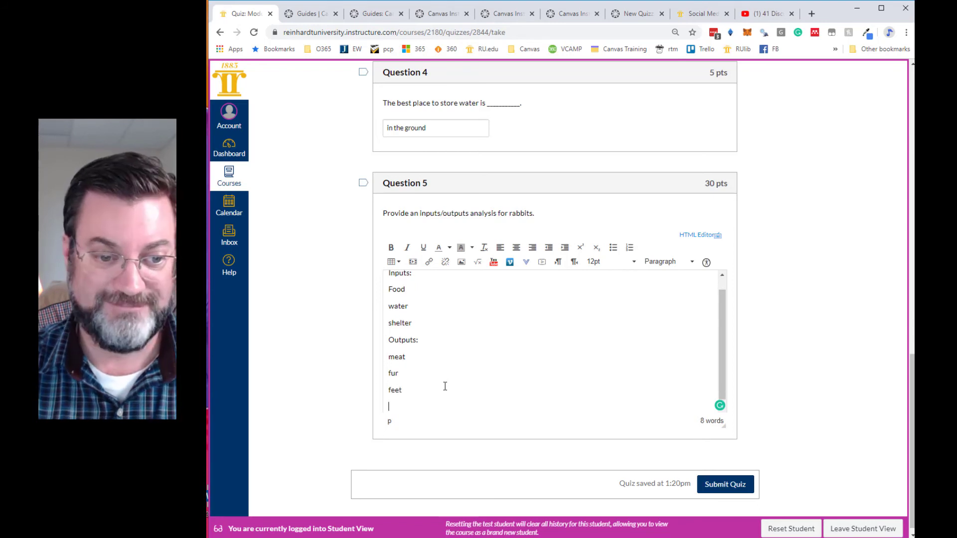
- Add the heading "Behaviors:" with Digging beneath it to the essay answer and submit the quiz
{"action": "type", "text": "Behaviors"}
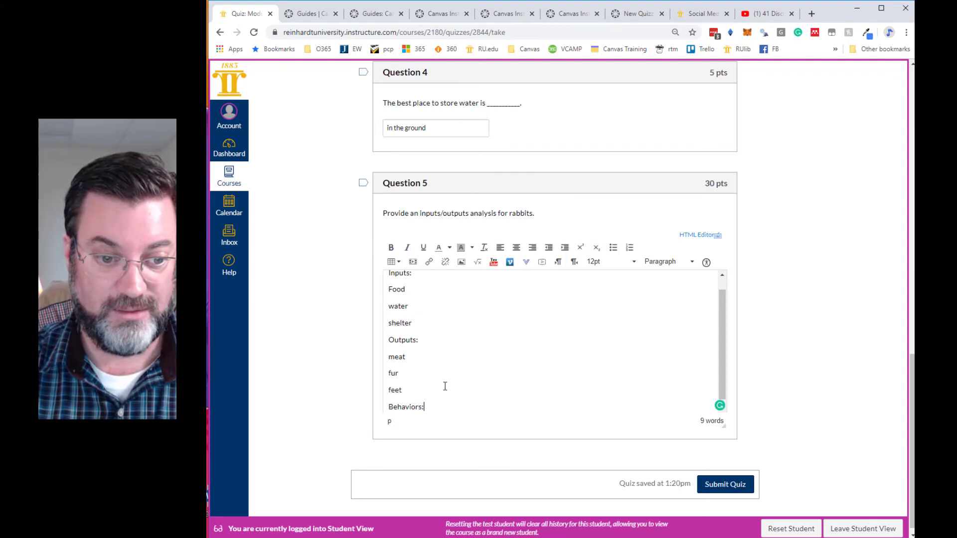
{"action": "type", "text": ":"}
{"action": "key", "text": "Return"}
{"action": "type", "text": "Digg"}
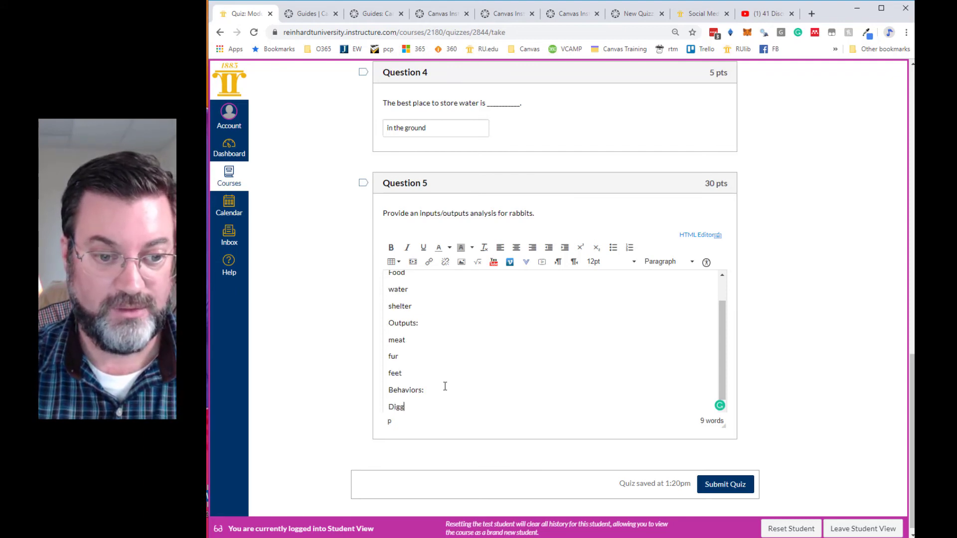
{"action": "type", "text": "ing"}
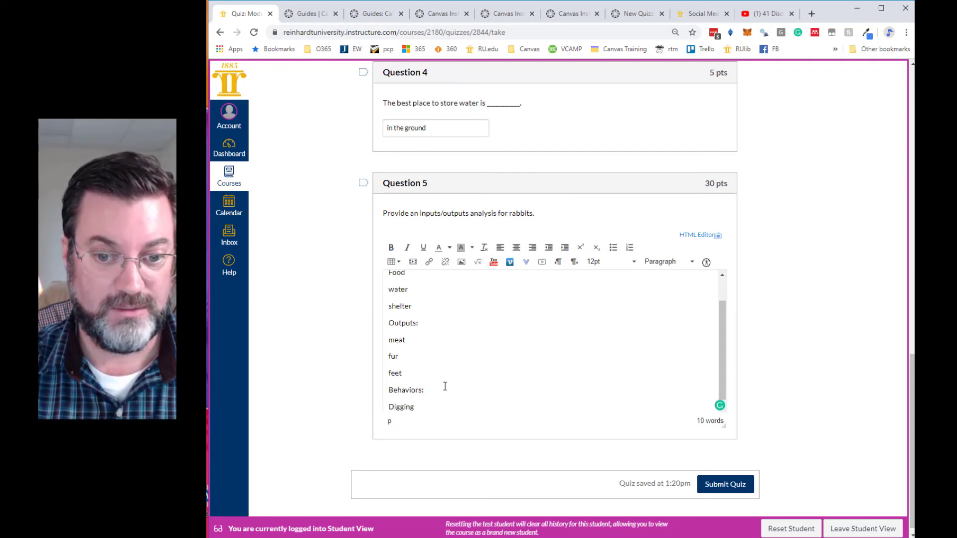
{"action": "key", "text": "Return"}
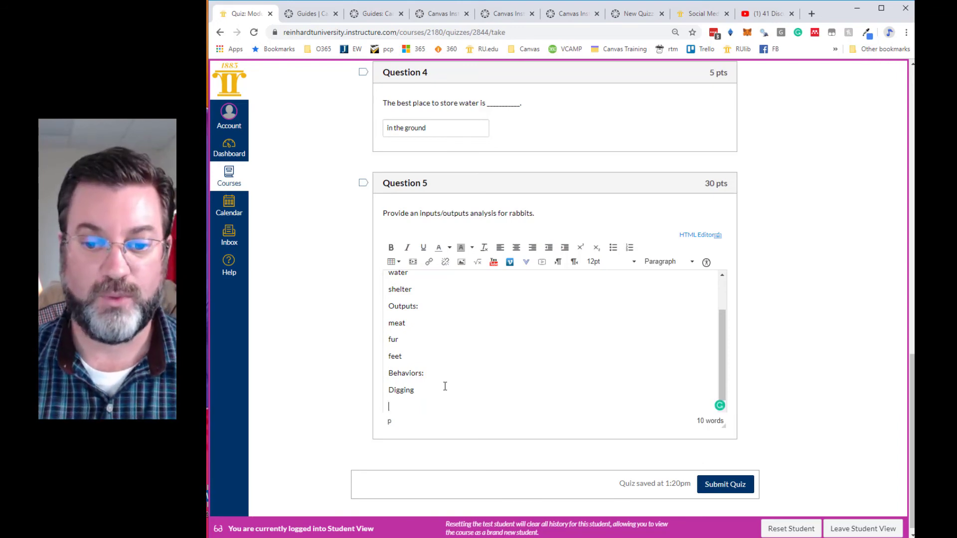
{"action": "left_click", "coordinate": [732, 490]}
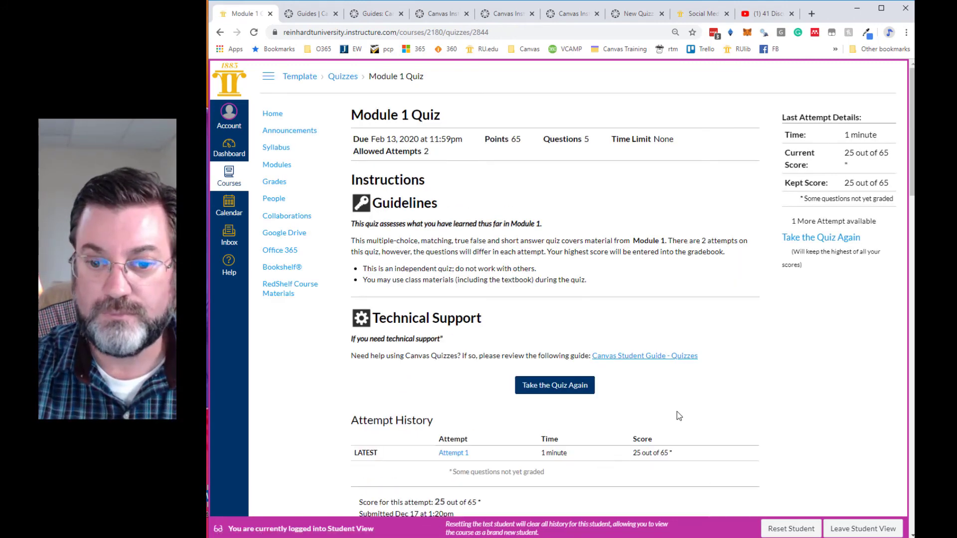
- Review the submitted attempt's score, correct-answer feedback for each question and the grading status of the essay
{"action": "scroll", "coordinate": [678, 416], "scroll_direction": "down", "scroll_amount": 3}
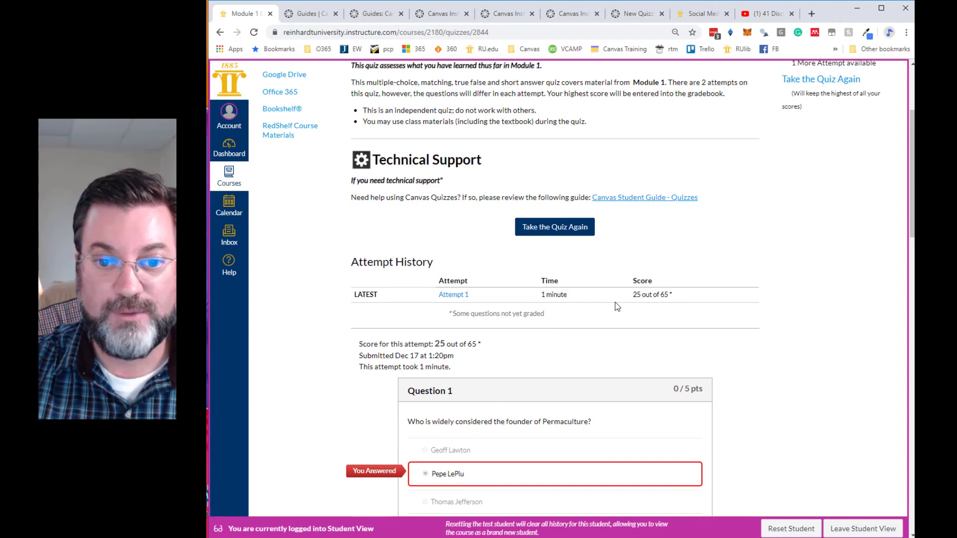
{"action": "scroll", "coordinate": [618, 302], "scroll_direction": "down", "scroll_amount": 4}
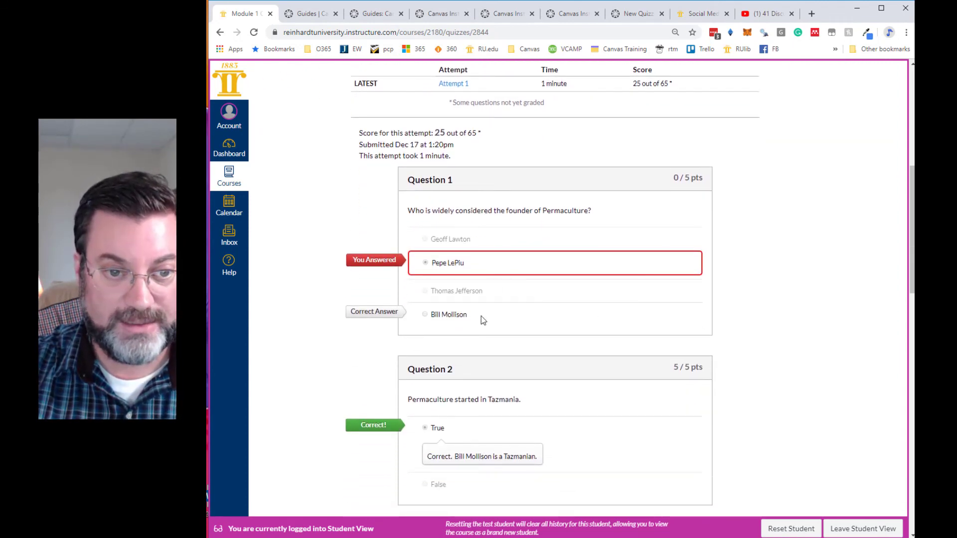
{"action": "scroll", "coordinate": [445, 320], "scroll_direction": "down", "scroll_amount": 3}
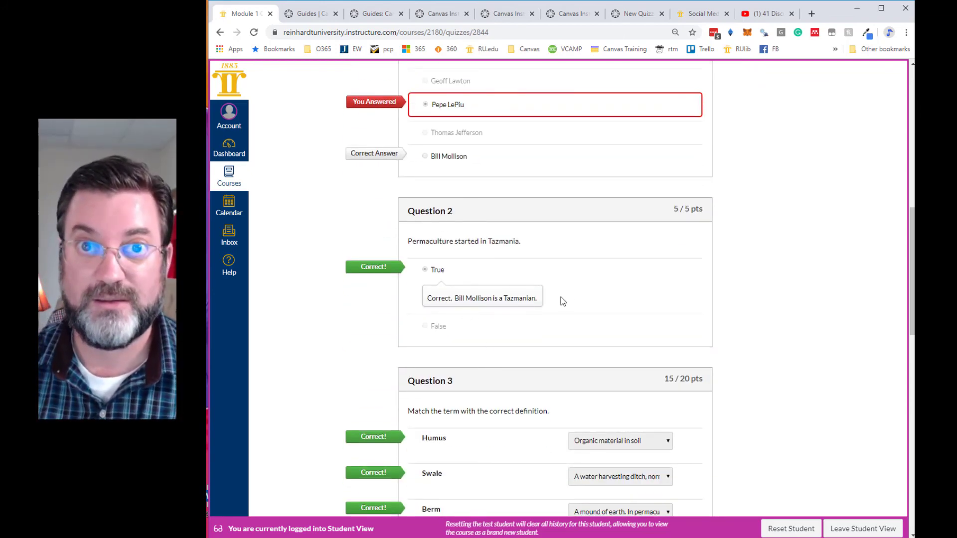
{"action": "scroll", "coordinate": [498, 334], "scroll_direction": "down", "scroll_amount": 3}
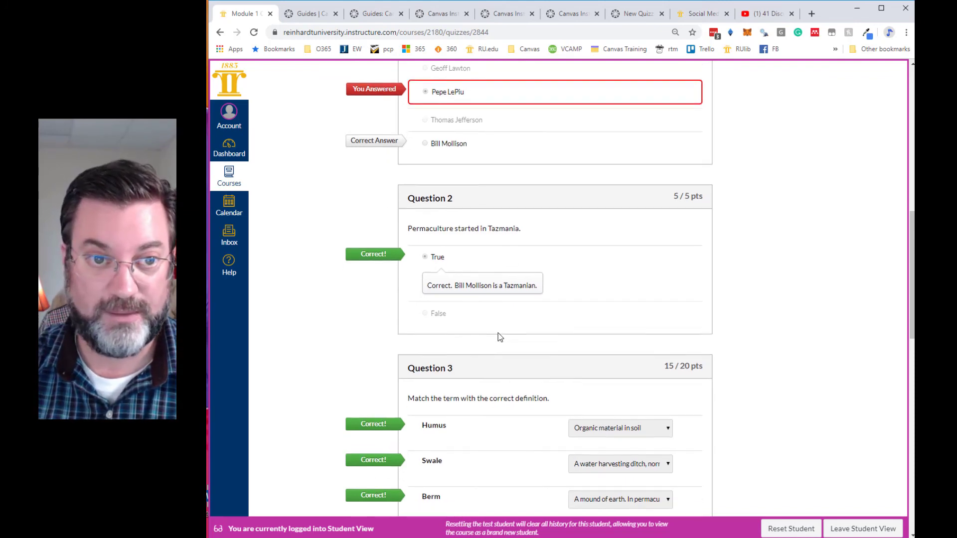
{"action": "scroll", "coordinate": [498, 333], "scroll_direction": "down", "scroll_amount": 3}
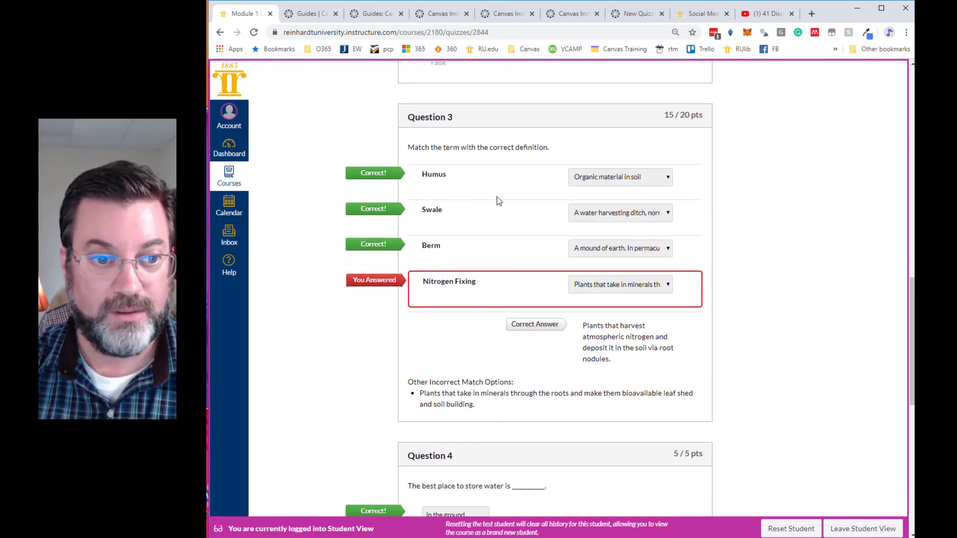
{"action": "scroll", "coordinate": [428, 256], "scroll_direction": "down", "scroll_amount": 8}
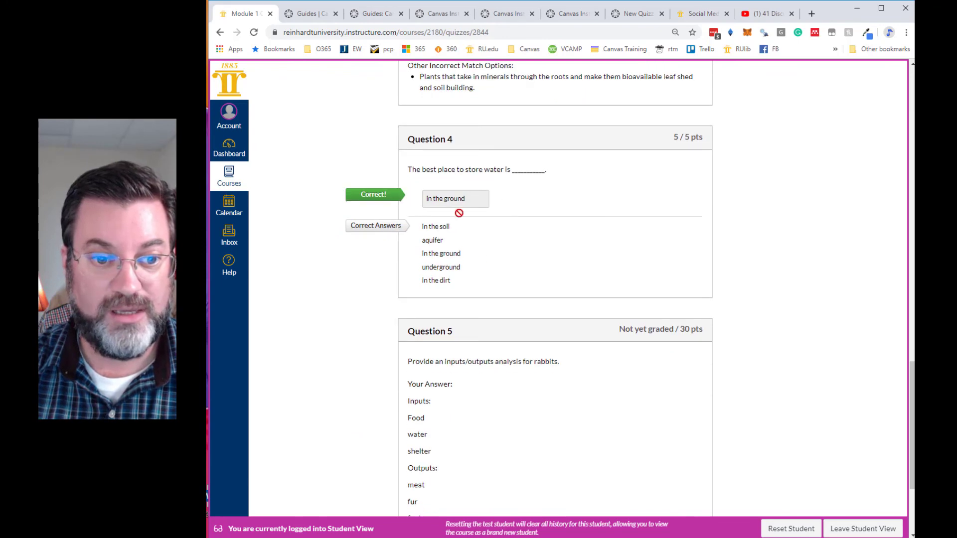
{"action": "scroll", "coordinate": [446, 305], "scroll_direction": "down", "scroll_amount": 3}
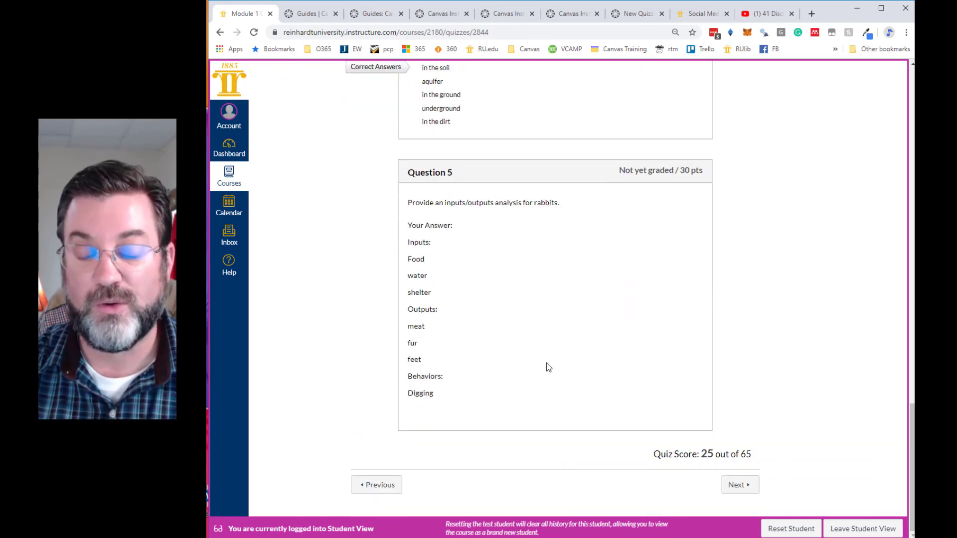
{"action": "scroll", "coordinate": [546, 363], "scroll_direction": "up", "scroll_amount": 5}
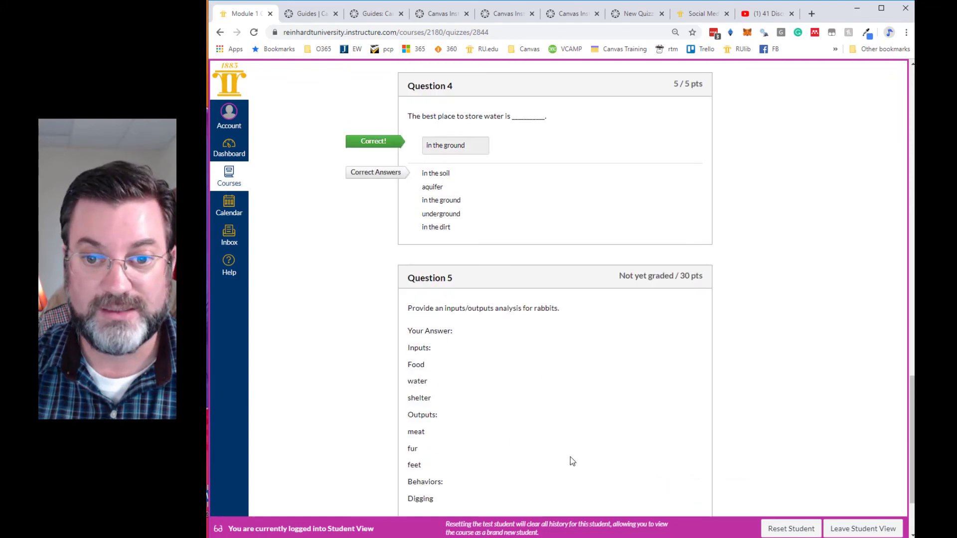
{"action": "scroll", "coordinate": [573, 460], "scroll_direction": "up", "scroll_amount": 4}
{"action": "scroll", "coordinate": [571, 456], "scroll_direction": "up", "scroll_amount": 15}
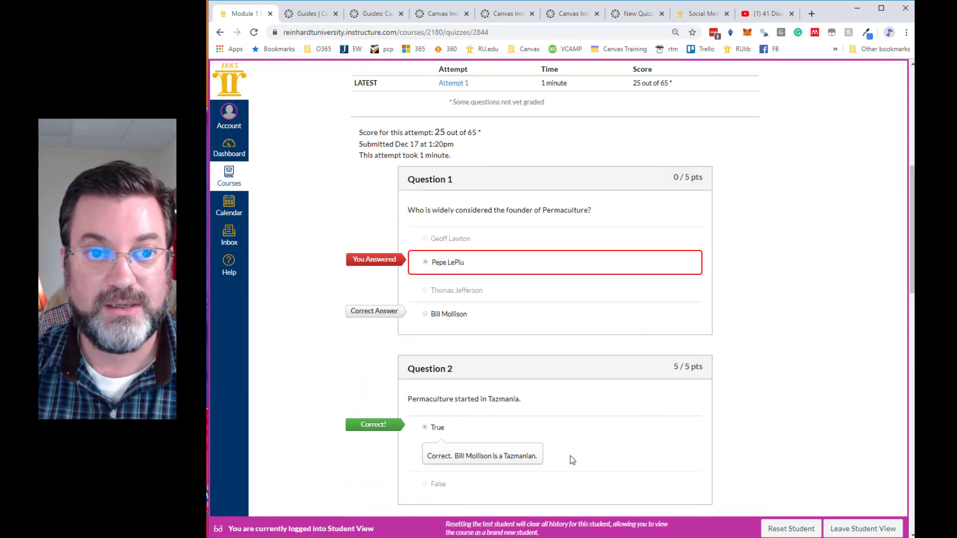
{"action": "scroll", "coordinate": [572, 455], "scroll_direction": "up", "scroll_amount": 2}
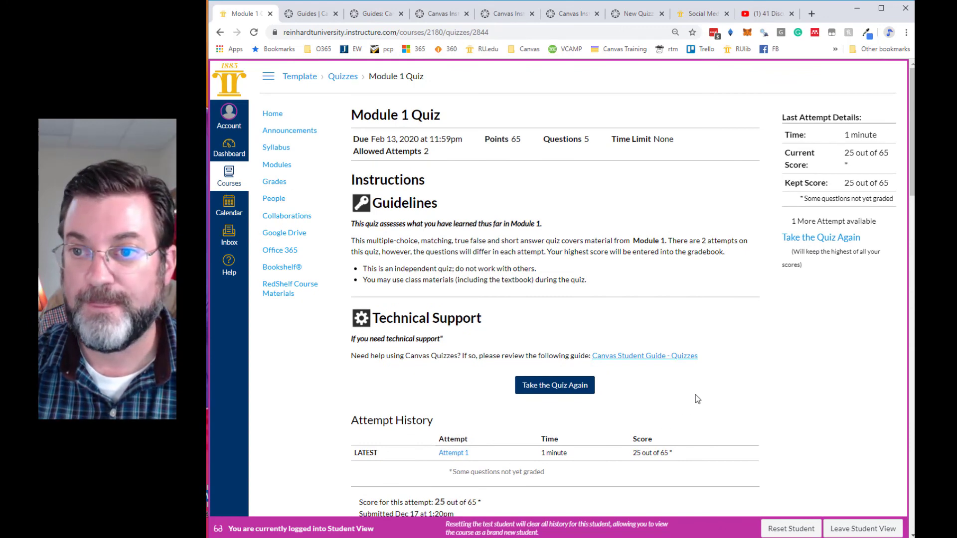
- Take the quiz again and answer question 1 with "Bill Mollison" and question 2 with True
{"action": "left_click", "coordinate": [553, 393]}
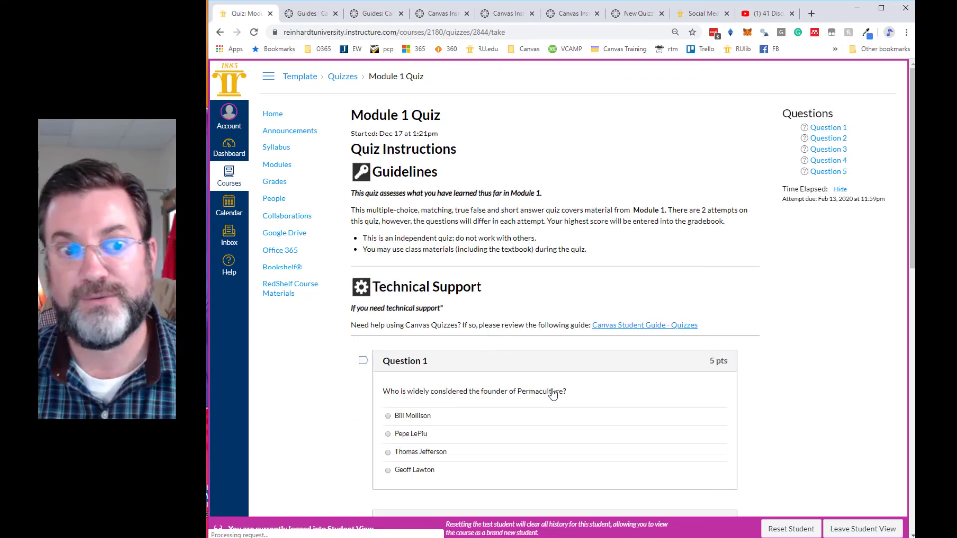
{"action": "scroll", "coordinate": [536, 397], "scroll_direction": "down", "scroll_amount": 2}
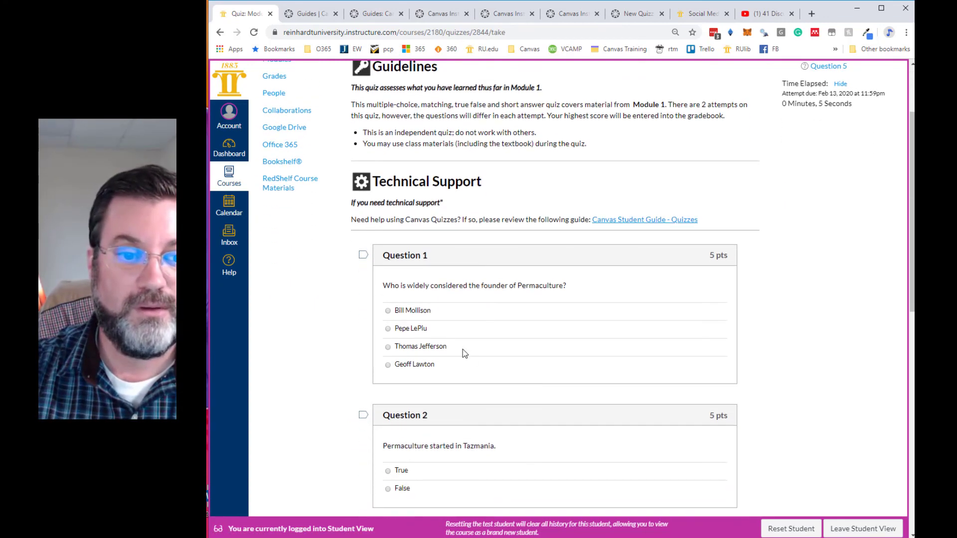
{"action": "left_click", "coordinate": [389, 312]}
{"action": "left_click", "coordinate": [388, 471]}
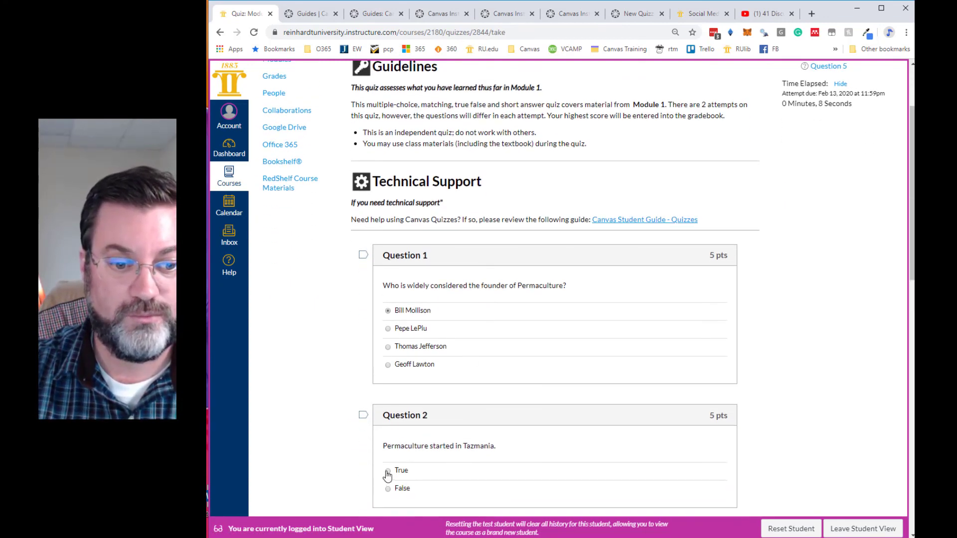
- In the second attempt's question 3, match Humus with "Organic material in soil" and Swale with "A water harvesting ditch, normally installed on contour."
{"action": "scroll", "coordinate": [493, 444], "scroll_direction": "down", "scroll_amount": 1}
{"action": "scroll", "coordinate": [493, 439], "scroll_direction": "down", "scroll_amount": 3}
{"action": "left_click", "coordinate": [583, 340]}
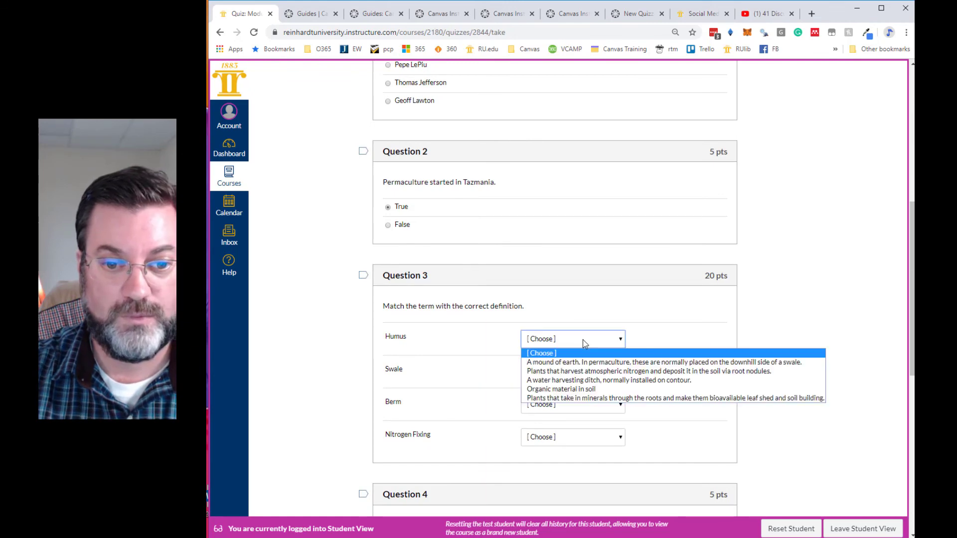
{"action": "left_click", "coordinate": [560, 389]}
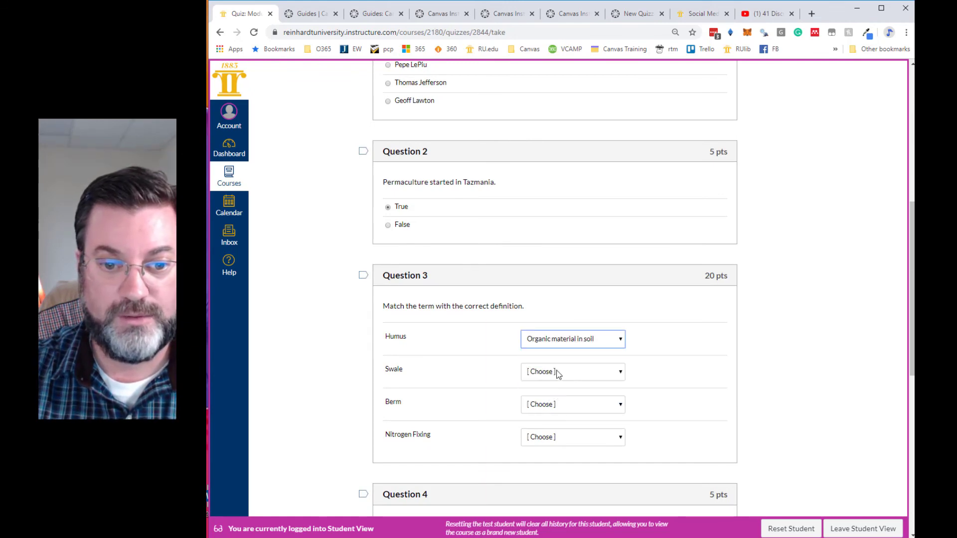
{"action": "left_click", "coordinate": [558, 374]}
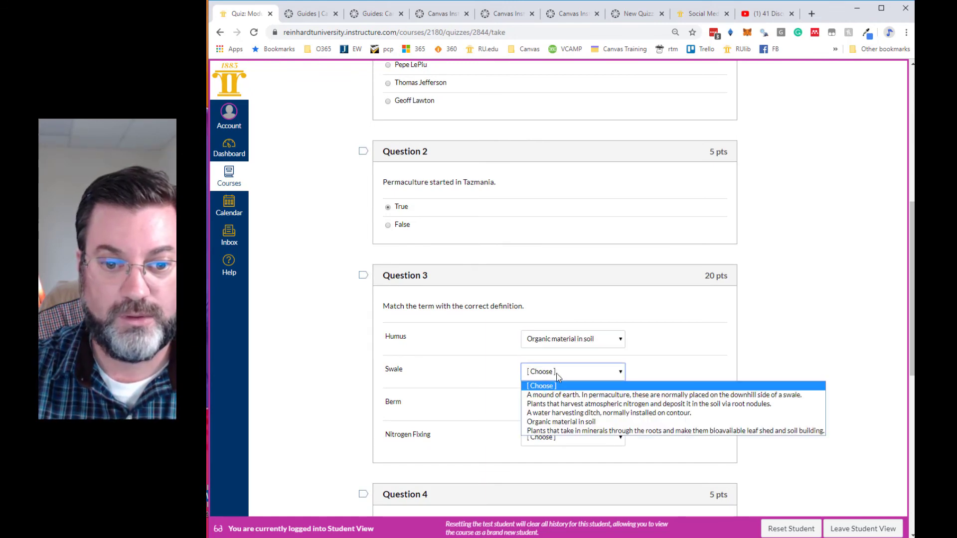
{"action": "left_click", "coordinate": [552, 413]}
- Match Berm with the "A mound of earth" definition and Nitrogen Fixing with the "Plants that harvest atmospheric nitrogen" definition
{"action": "left_click", "coordinate": [551, 414]}
{"action": "left_click", "coordinate": [545, 427]}
{"action": "left_click", "coordinate": [543, 436]}
{"action": "left_click", "coordinate": [543, 436]}
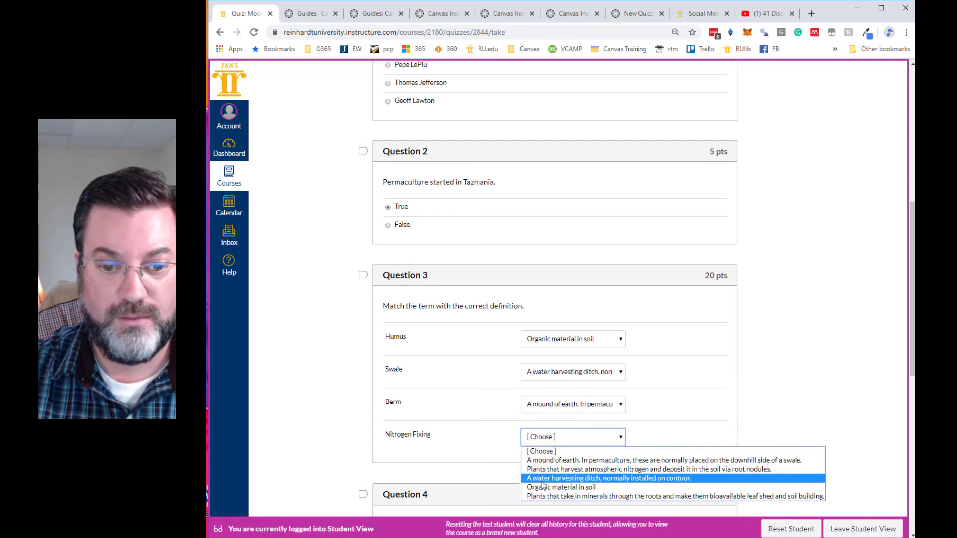
{"action": "left_click", "coordinate": [544, 470]}
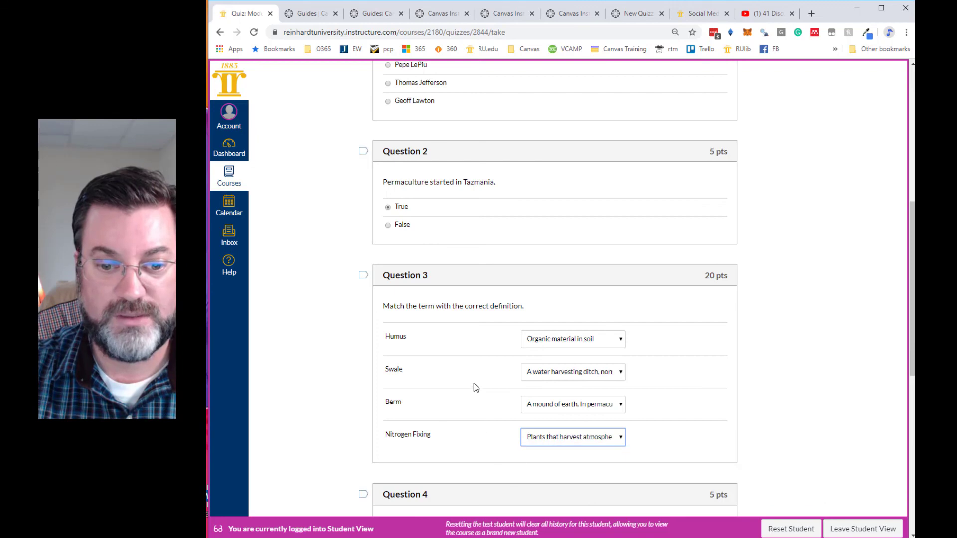
- Answer the fill-in-the-blank question 4 about the best place to store water with "in the ground"
{"action": "scroll", "coordinate": [474, 384], "scroll_direction": "down", "scroll_amount": 3}
{"action": "scroll", "coordinate": [498, 364], "scroll_direction": "down", "scroll_amount": 3}
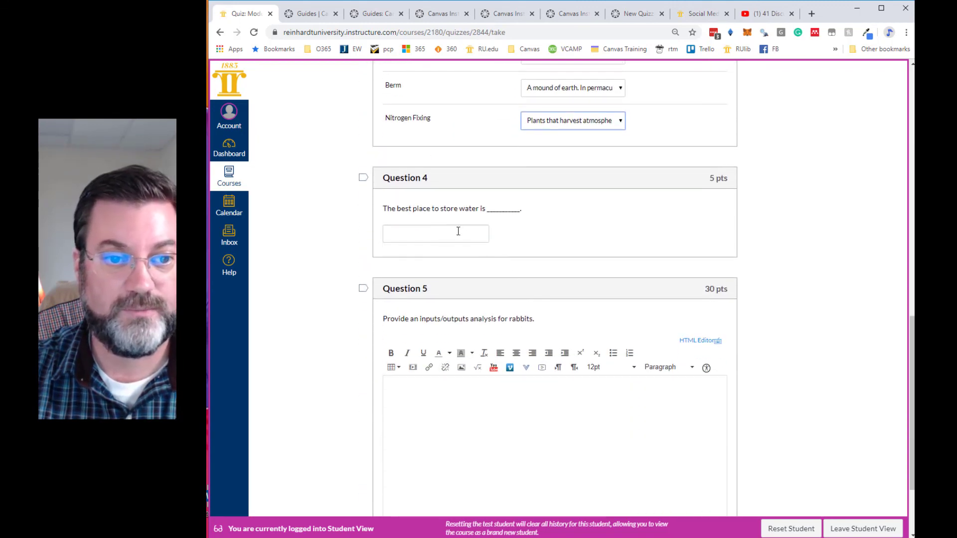
{"action": "left_click", "coordinate": [458, 232]}
{"action": "type", "text": "in the ground"}
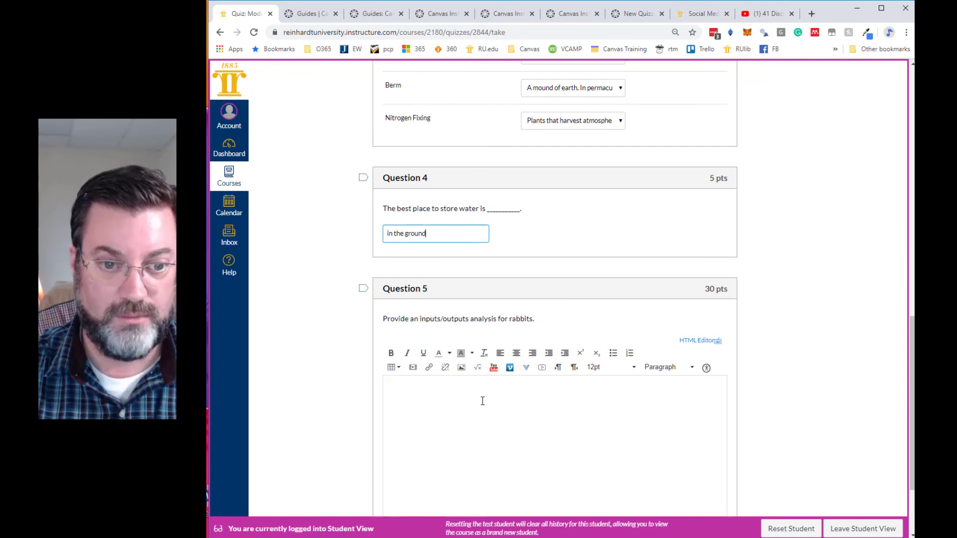
- Answer the question 5 essay with the lines "Inputs" and "Outputs", and submit the second quiz attempt
{"action": "scroll", "coordinate": [482, 396], "scroll_direction": "down", "scroll_amount": 2}
{"action": "left_click", "coordinate": [470, 329]}
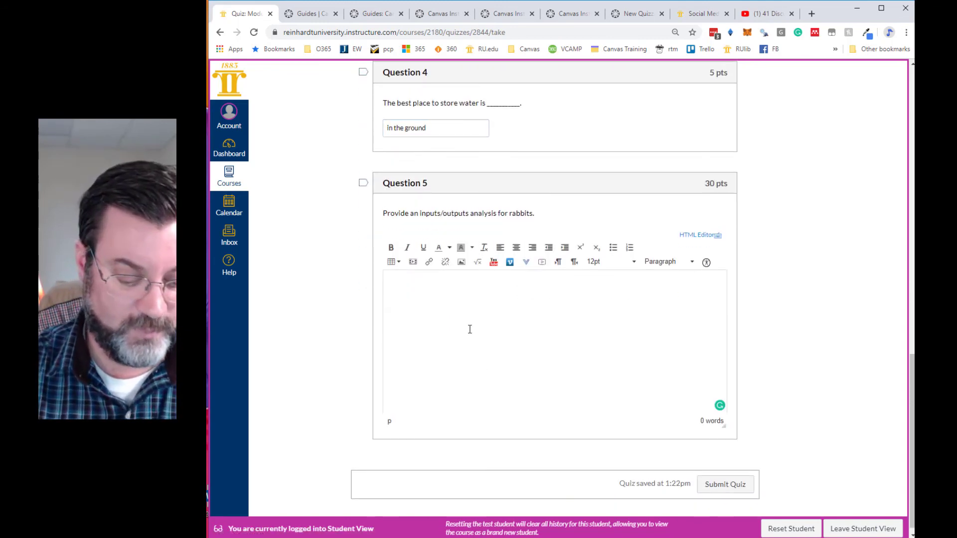
{"action": "type", "text": "Inputs"}
{"action": "key", "text": "Return"}
{"action": "type", "text": "Outputs"}
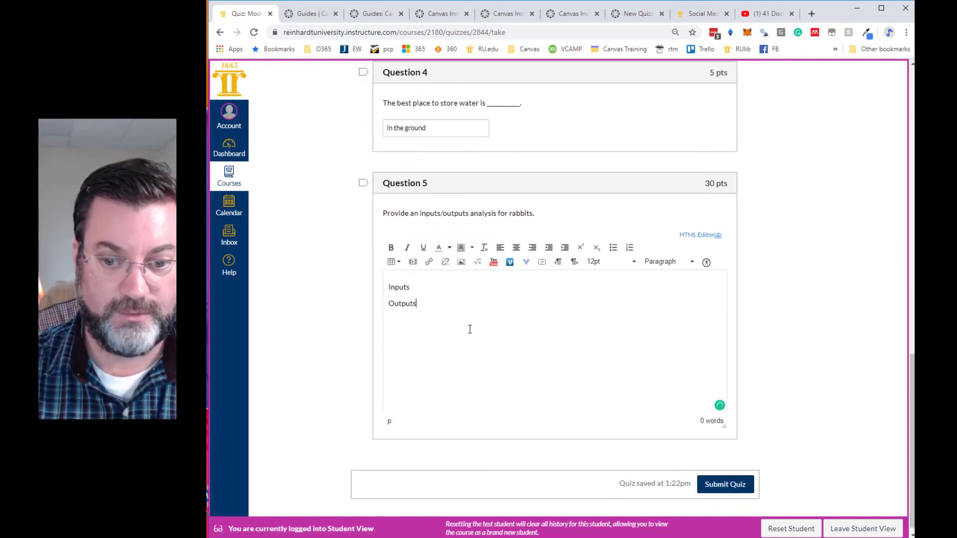
{"action": "left_click", "coordinate": [716, 486]}
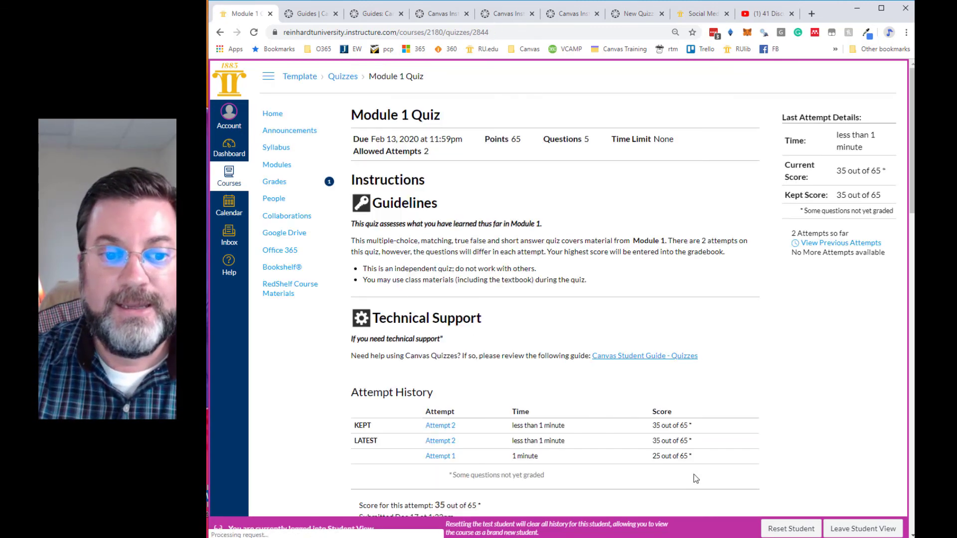
- Review the second attempt's results, including the attempt history, kept score, answer feedback and the essay's grading status
{"action": "scroll", "coordinate": [590, 399], "scroll_direction": "down", "scroll_amount": 2}
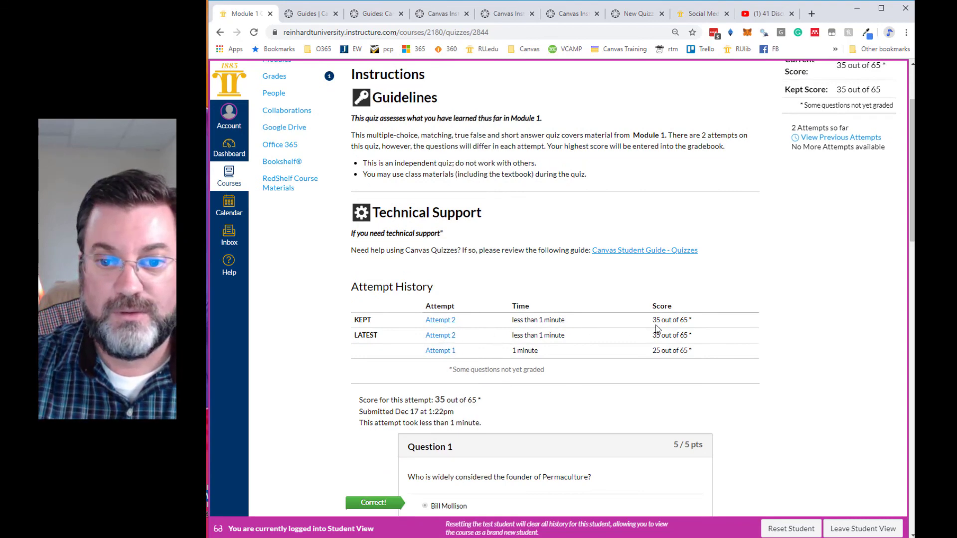
{"action": "scroll", "coordinate": [660, 343], "scroll_direction": "down", "scroll_amount": 4}
{"action": "scroll", "coordinate": [535, 331], "scroll_direction": "down", "scroll_amount": 16}
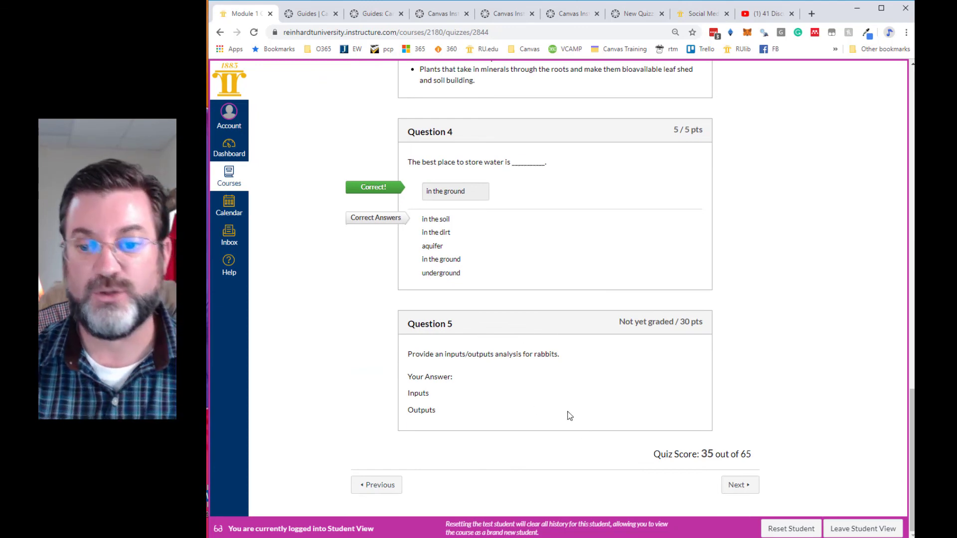
{"action": "scroll", "coordinate": [567, 414], "scroll_direction": "up", "scroll_amount": 10}
{"action": "scroll", "coordinate": [570, 414], "scroll_direction": "up", "scroll_amount": 13}
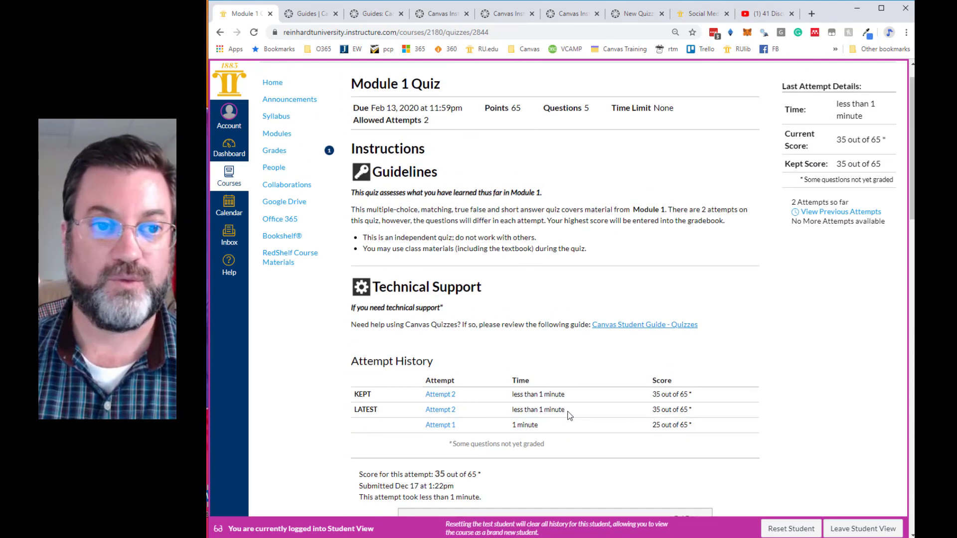